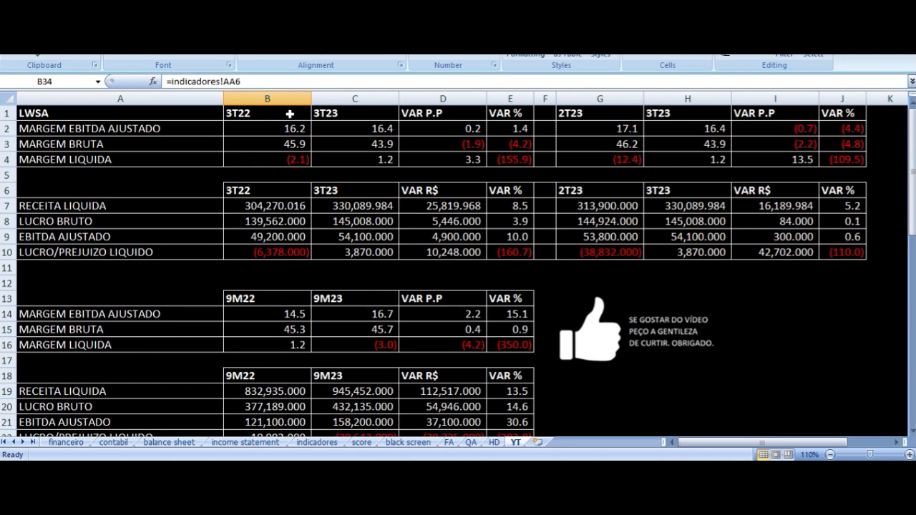
Highlight the 3T22–3T23, 2T23–3T23 and 9M22–9M23 comparison blocks one after another to review the LWSA table layout
left_click_drag(291, 113, 495, 252)
left_click_drag(601, 117, 793, 237)
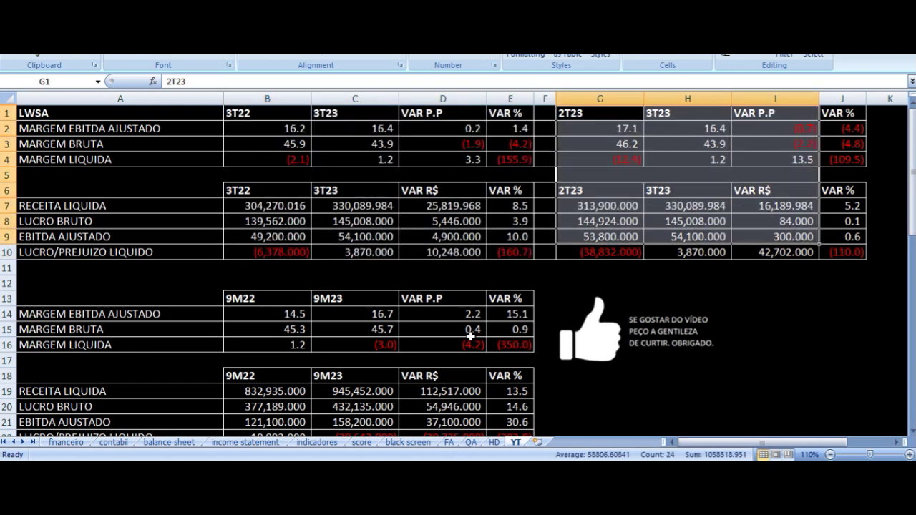
left_click_drag(294, 298, 467, 388)
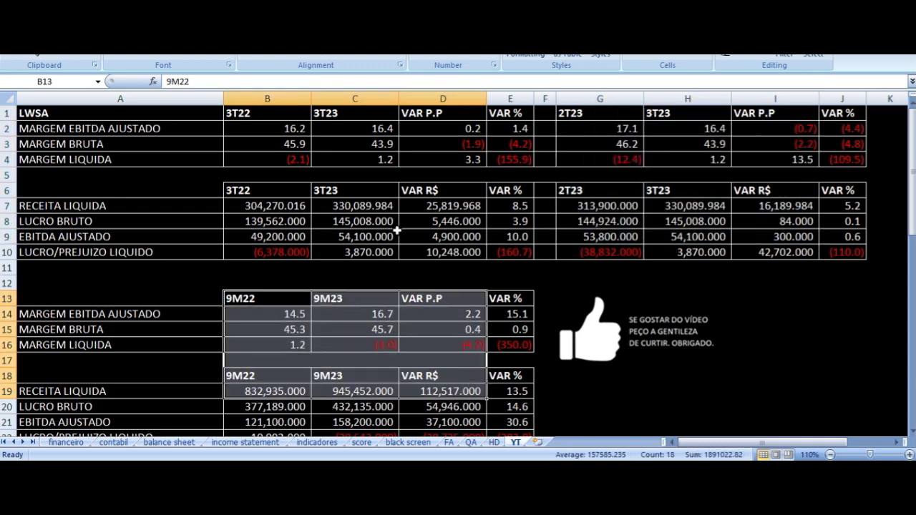
Examine the adjusted EBITDA margin row for 3T22, 3T23 and its percentage-point variation
left_click(279, 113)
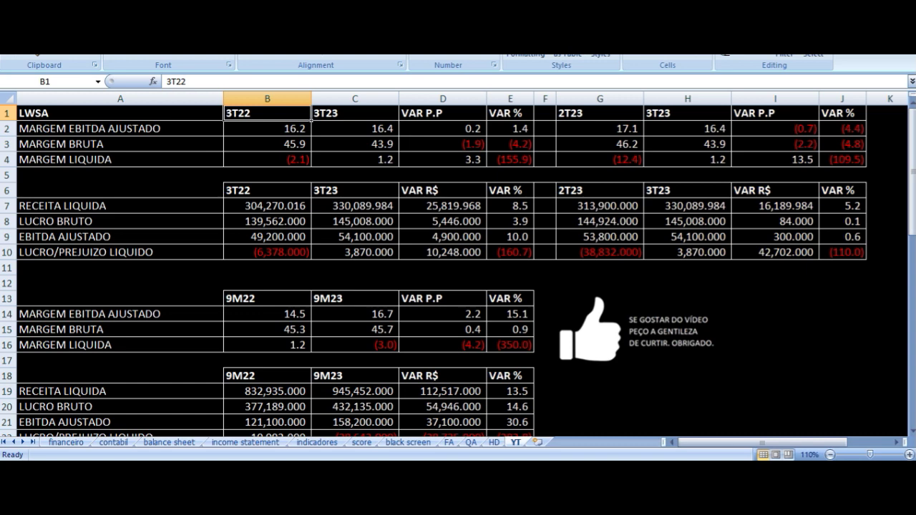
key("Down")
key("Left")
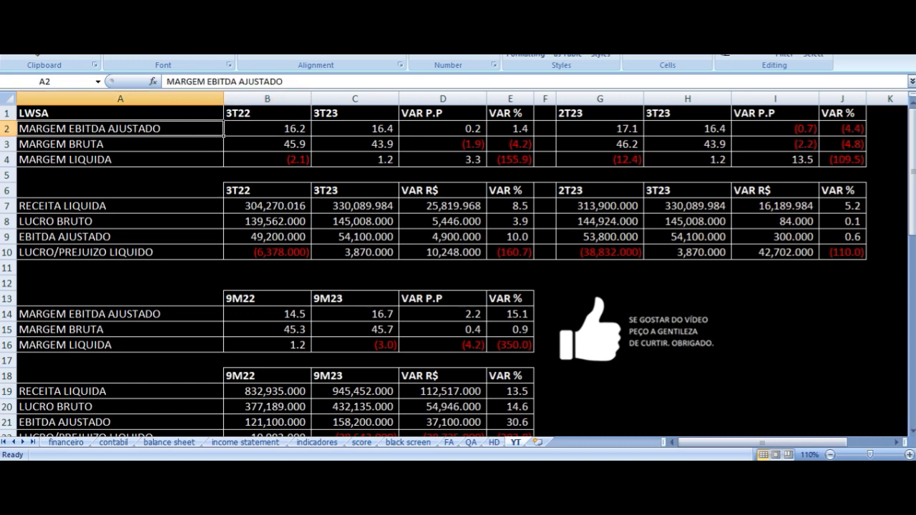
left_click(308, 134)
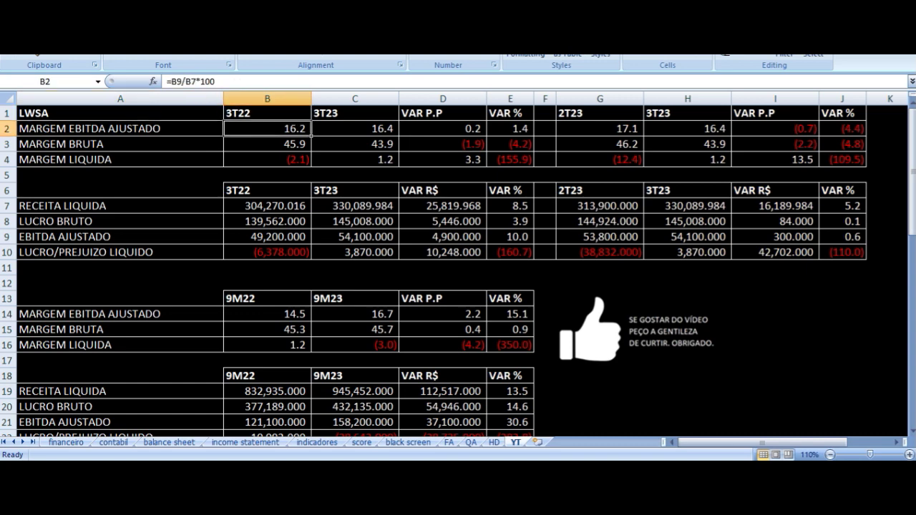
left_click(397, 133)
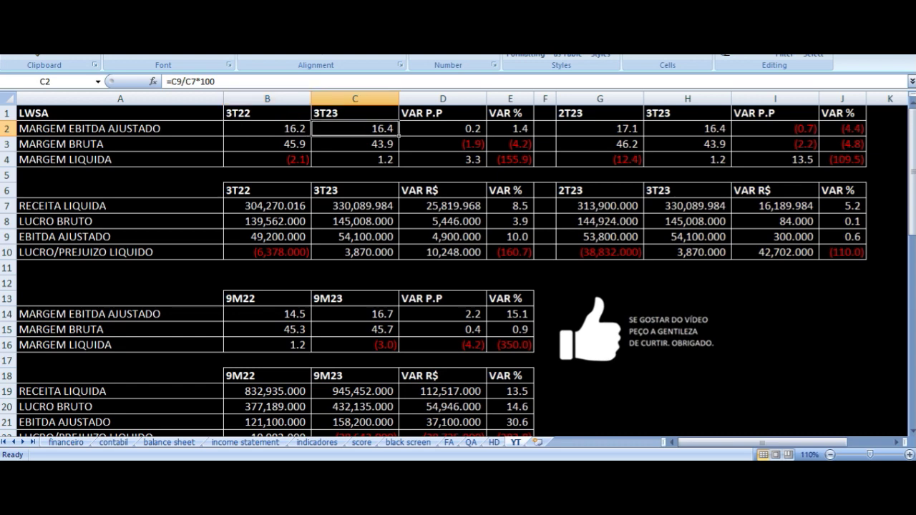
left_click(402, 133)
Examine the MARGEM BRUTA row for 3T22, 3T23 and its percentage-point variation
left_click(395, 148)
left_click(221, 149)
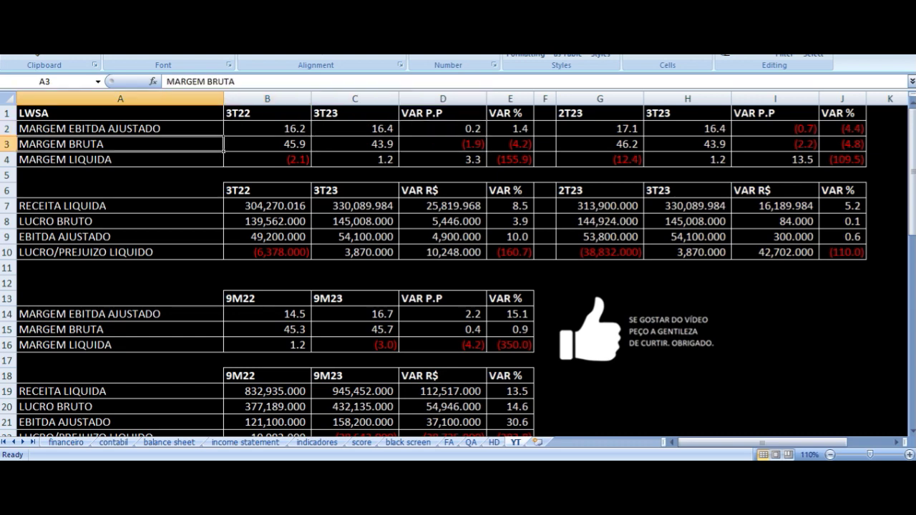
left_click(267, 144)
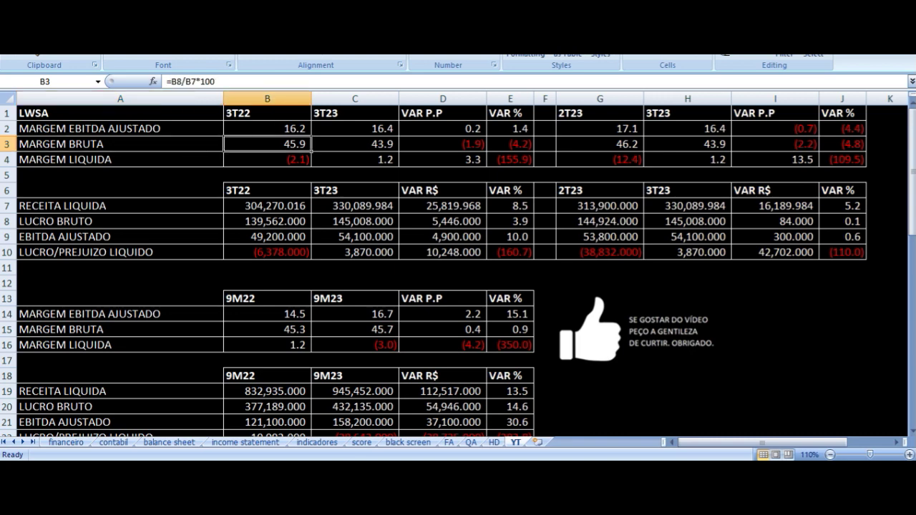
left_click(355, 144)
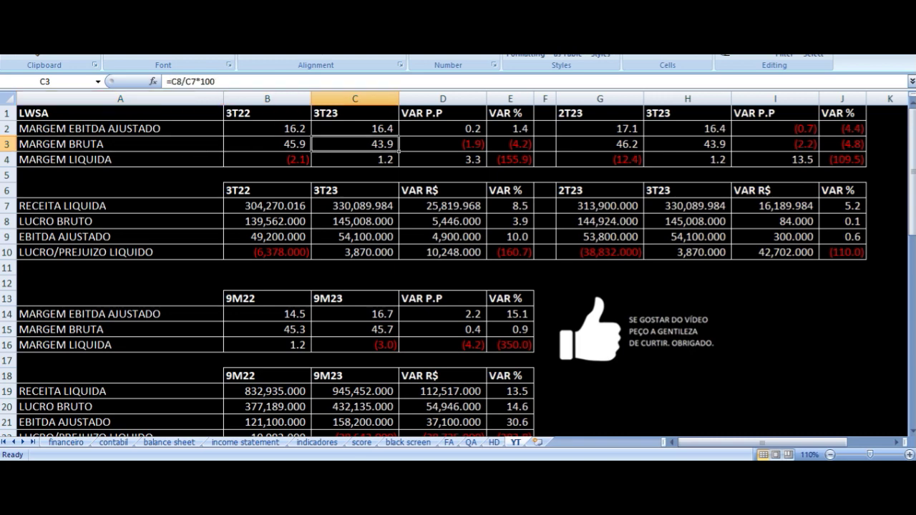
left_click(442, 144)
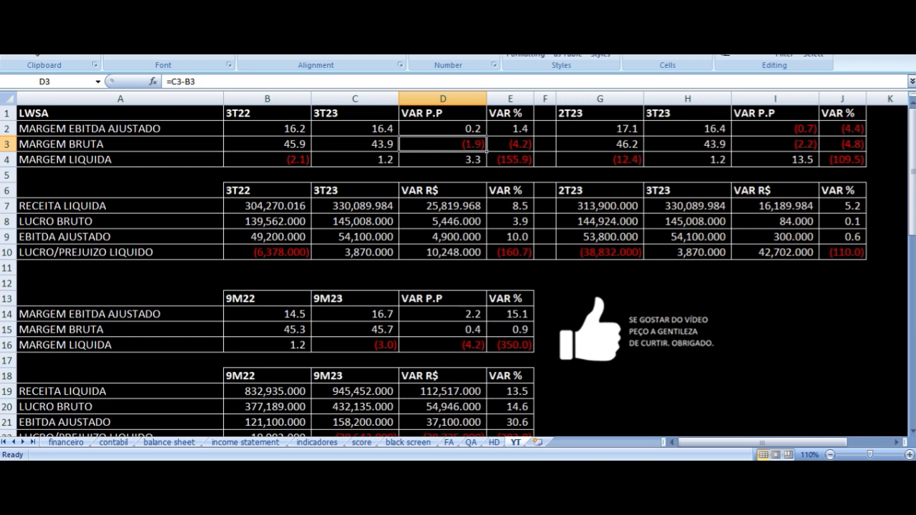
Examine the MARGEM LIQUIDA row from its label through 3T22 and 3T23 to its percentage-point variation
key("Down")
key("Left")
key("Left")
key("Left")
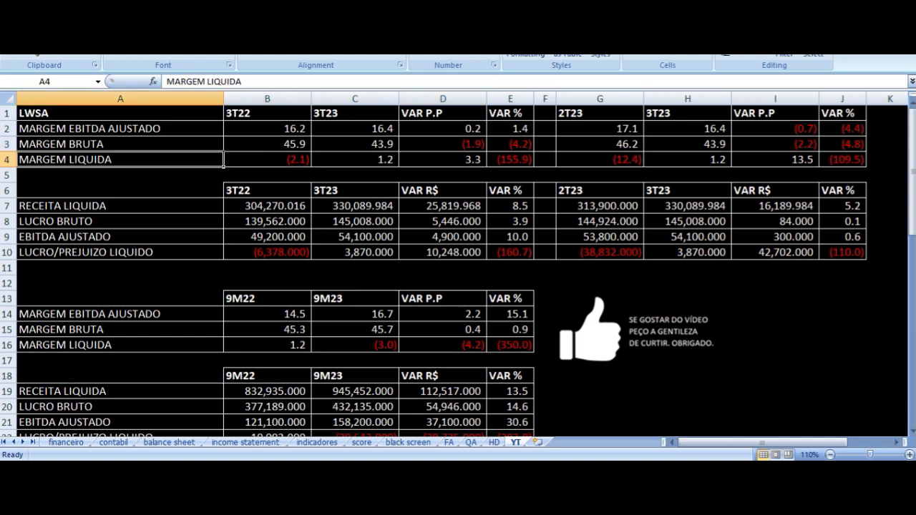
key("Right")
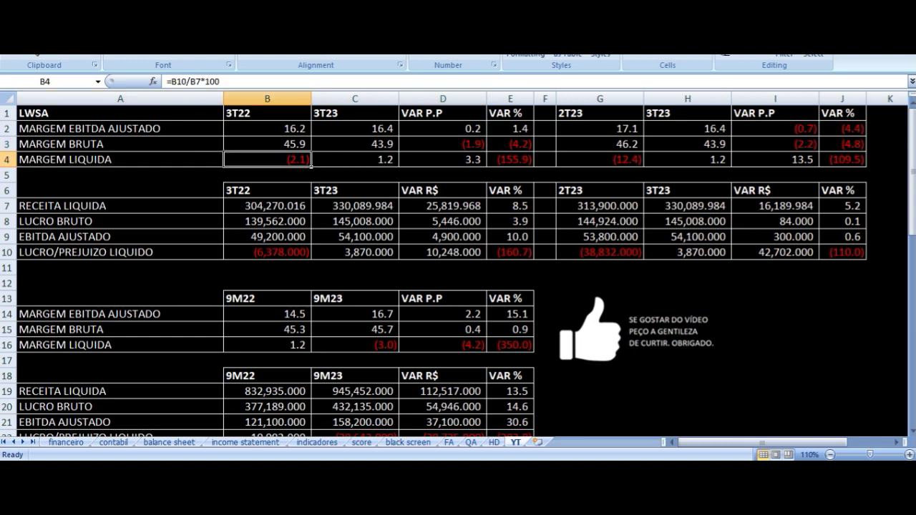
key("Right")
key("Right")
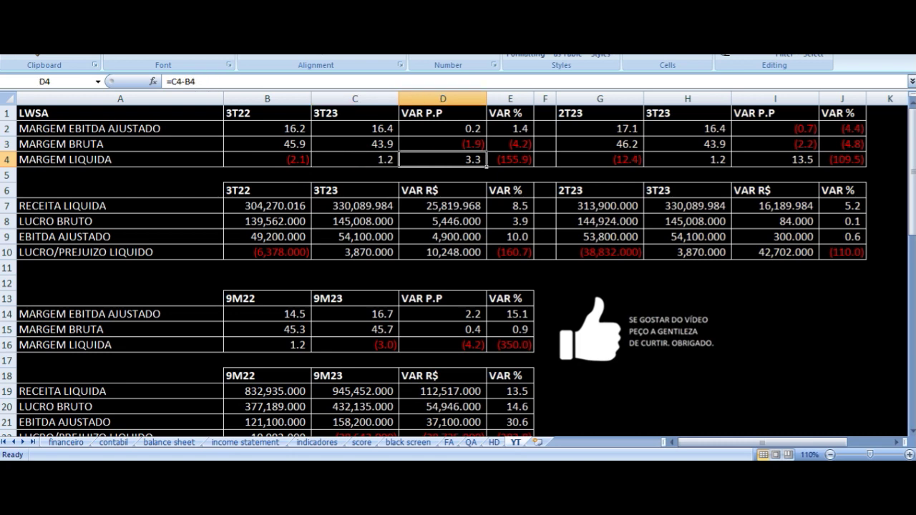
Examine the RECEITA LIQUIDA row across 3T22 and 3T23 up to its percentage variation
key("Down")
key("Down")
key("Down")
key("Left")
key("Left")
key("Left")
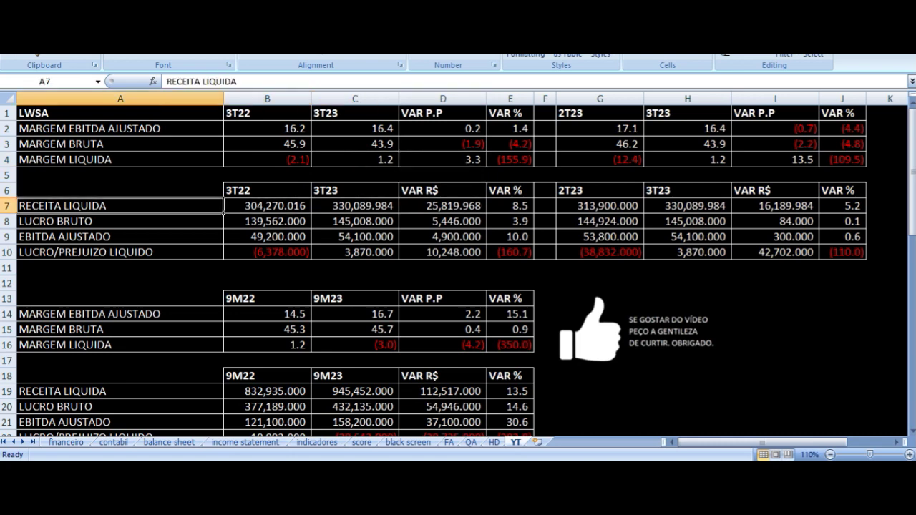
key("Right")
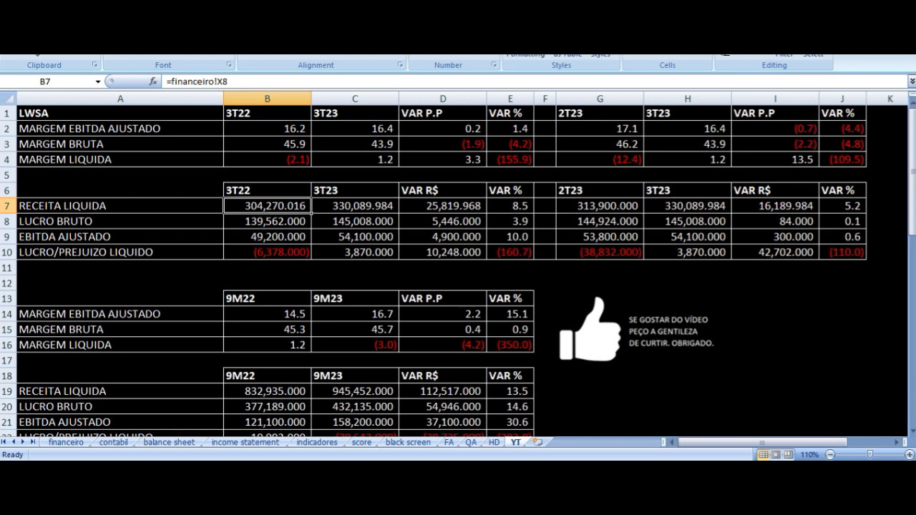
key("Right")
key("Right")
key("Right")
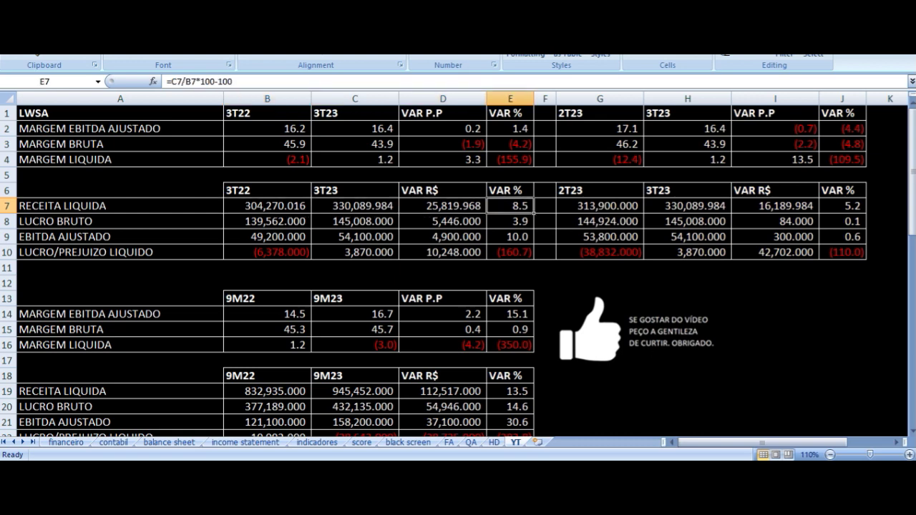
Examine the LUCRO BRUTO row across 3T22 and 3T23 up to its percentage variation
key("Down")
key("Left")
key("Left")
key("Left")
key("Left")
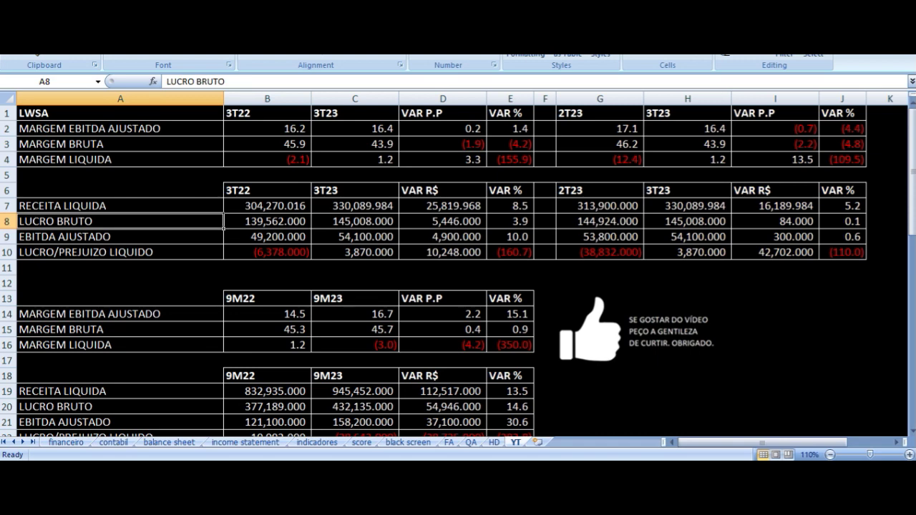
key("Right")
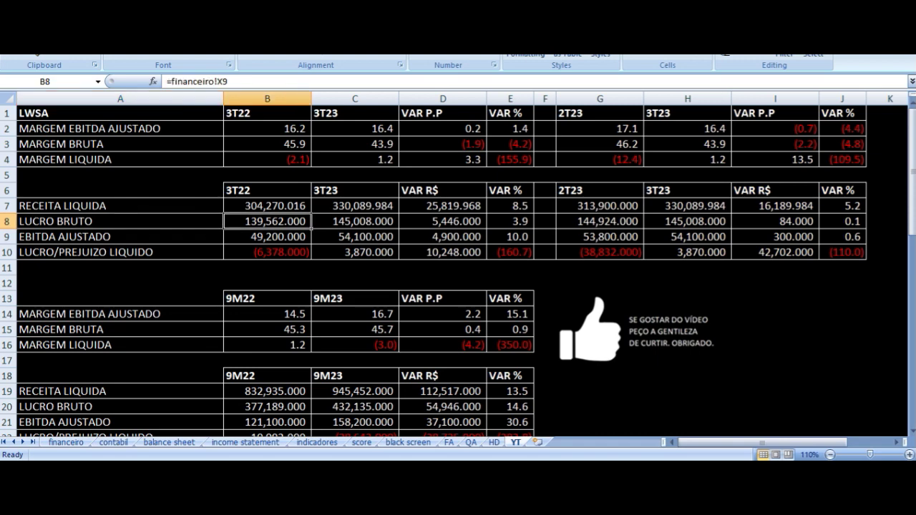
key("Right")
key("Right")
key("Right")
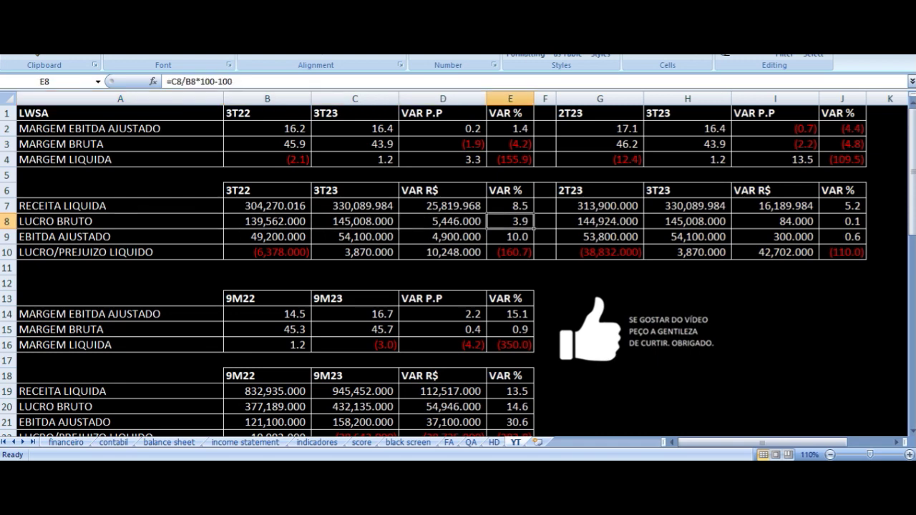
Examine the EBITDA AJUSTADO amounts for 3T22 and 3T23 and their percentage variation
key("Down")
key("Left")
key("Left")
key("Left")
key("Left")
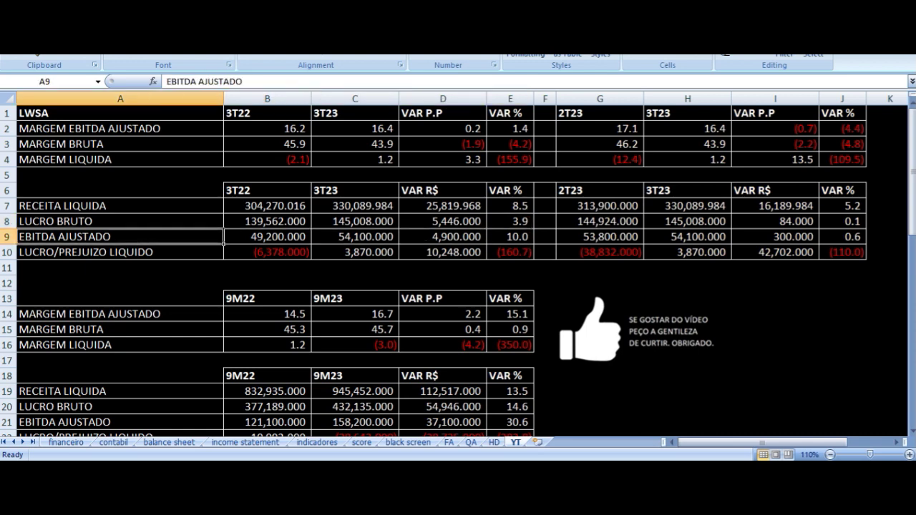
key("Right")
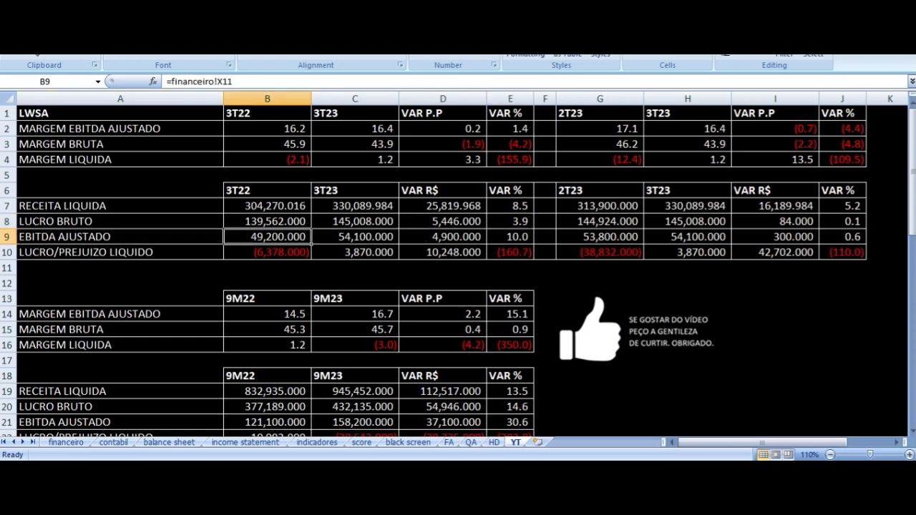
key("Right")
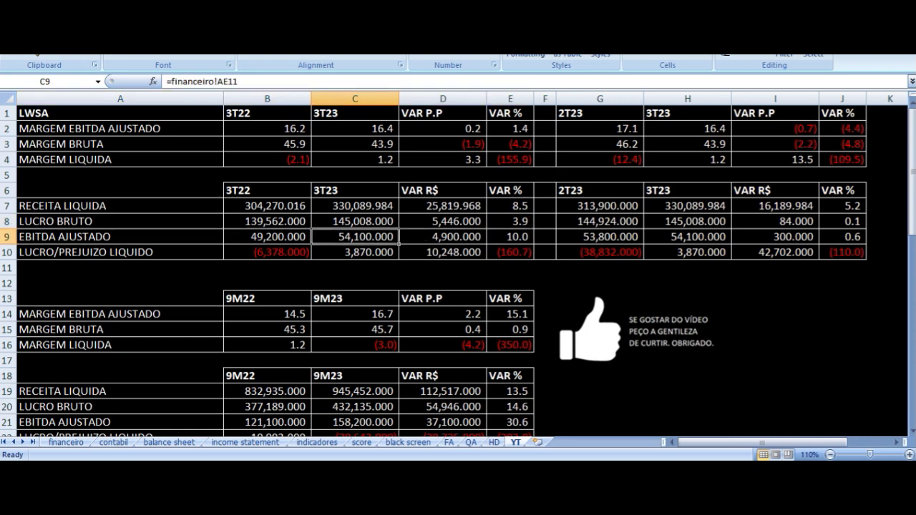
key("Right")
key("Right")
Examine the LUCRO/PREJUIZO LIQUIDO row, comparing 3T22 with 3T23 and its variation in R$
key("Down")
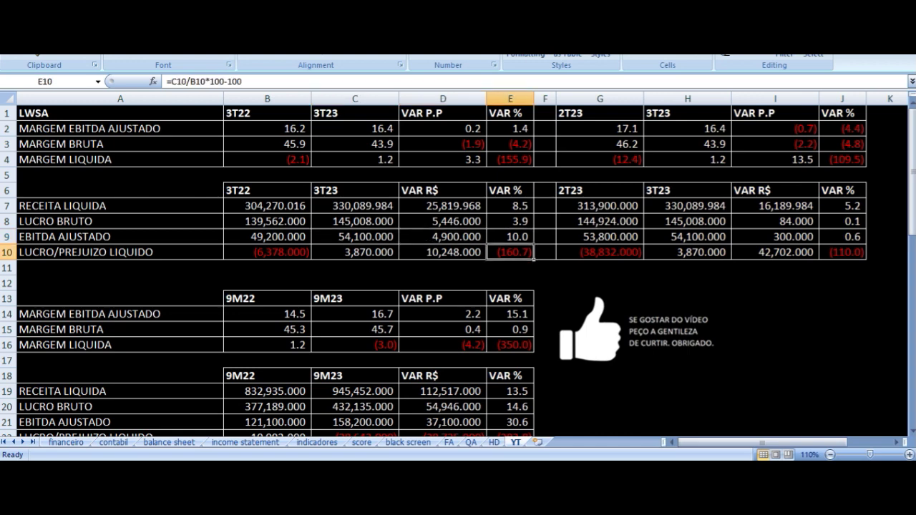
key("Left")
key("Left")
key("Left")
key("Left")
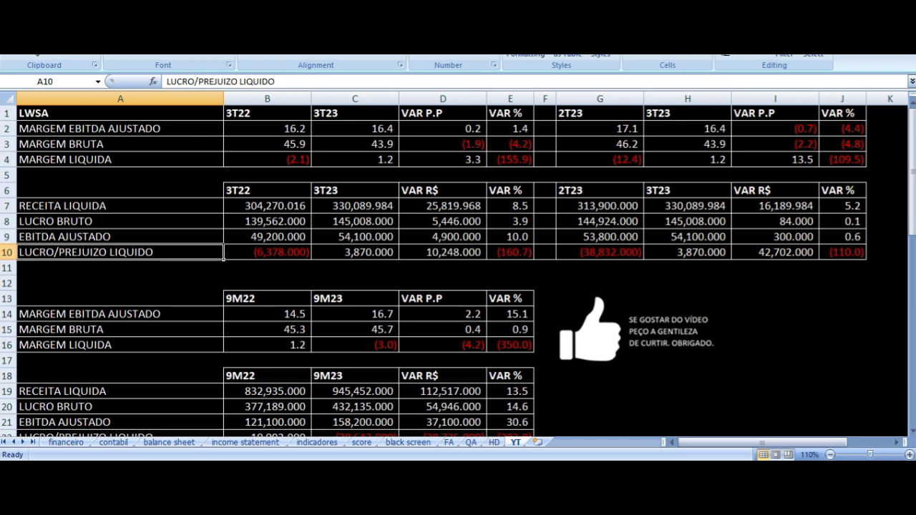
key("Right")
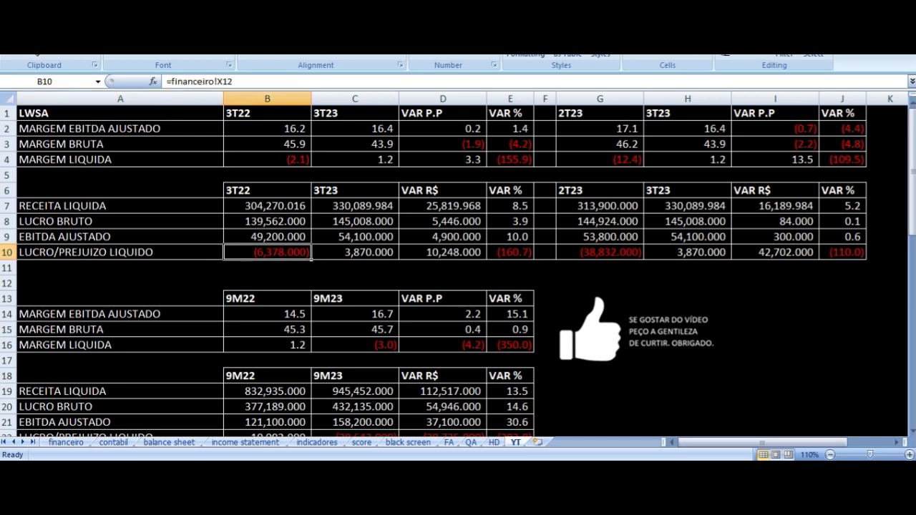
key("Right")
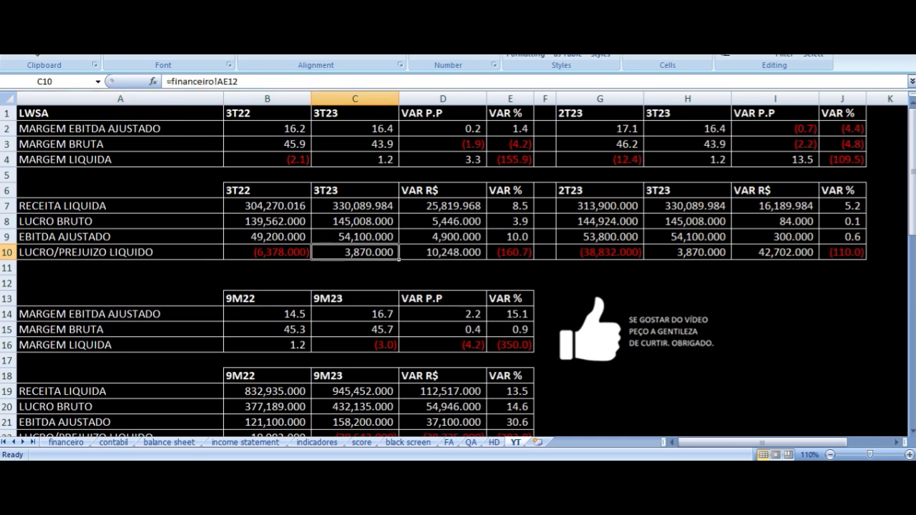
key("Right")
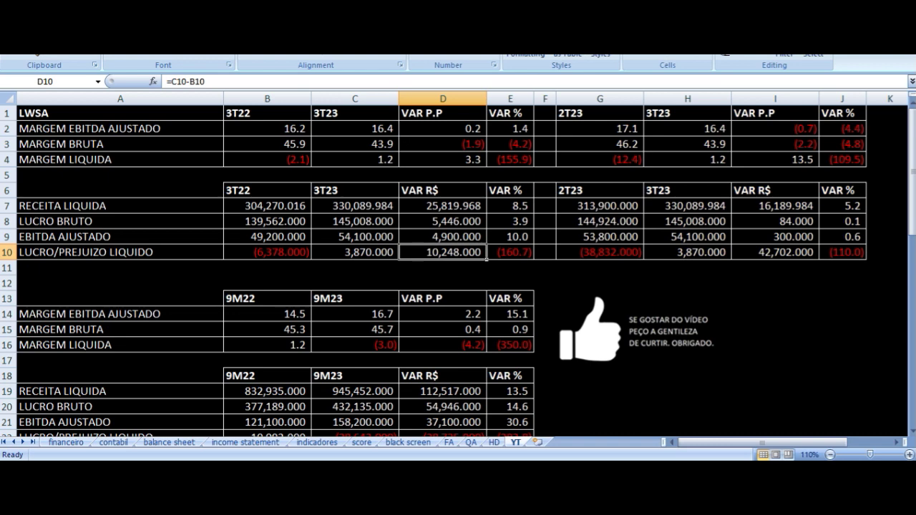
key("Left")
key("Left")
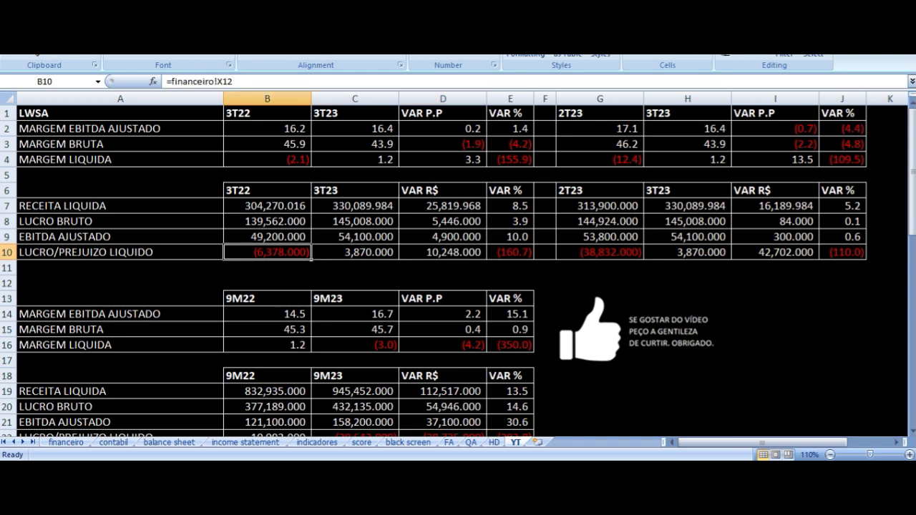
key("Right")
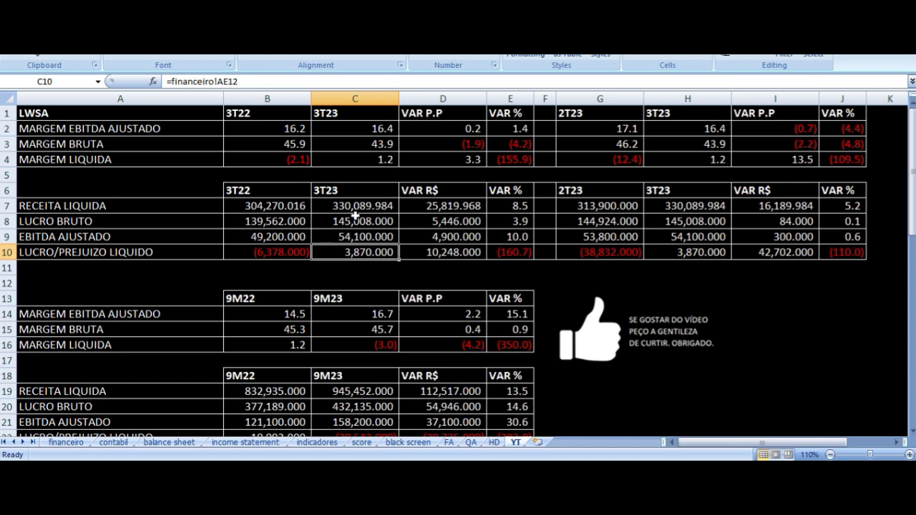
Recheck the 3T22–3T23 percentage variations of net revenue and adjusted EBITDA and the R$ variation of net profit
left_click(505, 209)
left_click(507, 237)
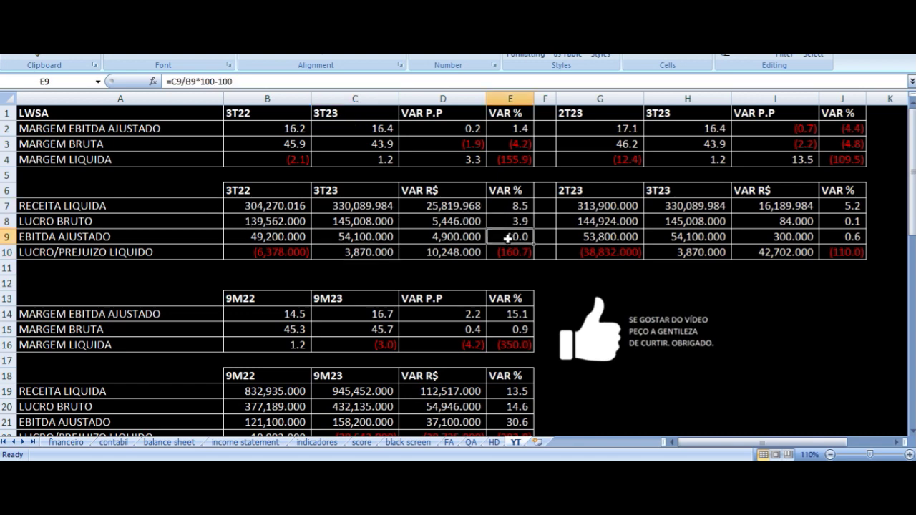
left_click(458, 252)
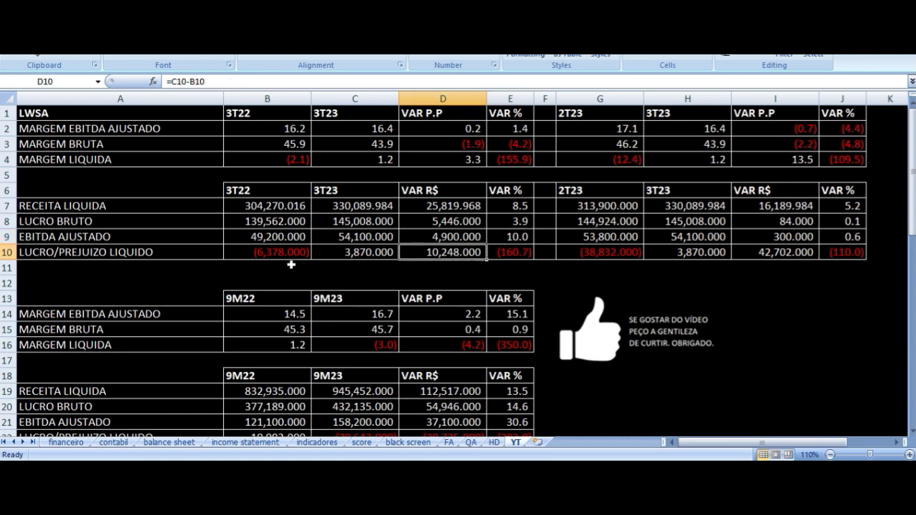
Examine the adjusted EBITDA margin for 2T23 against 3T23 and its percentage-point variation
left_click(611, 129)
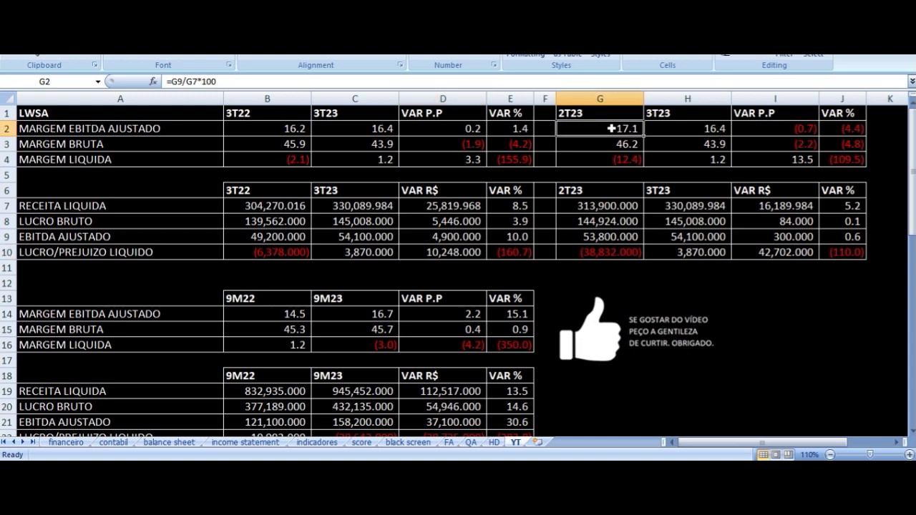
left_click(599, 113)
left_click(599, 128)
left_click(687, 129)
left_click(775, 129)
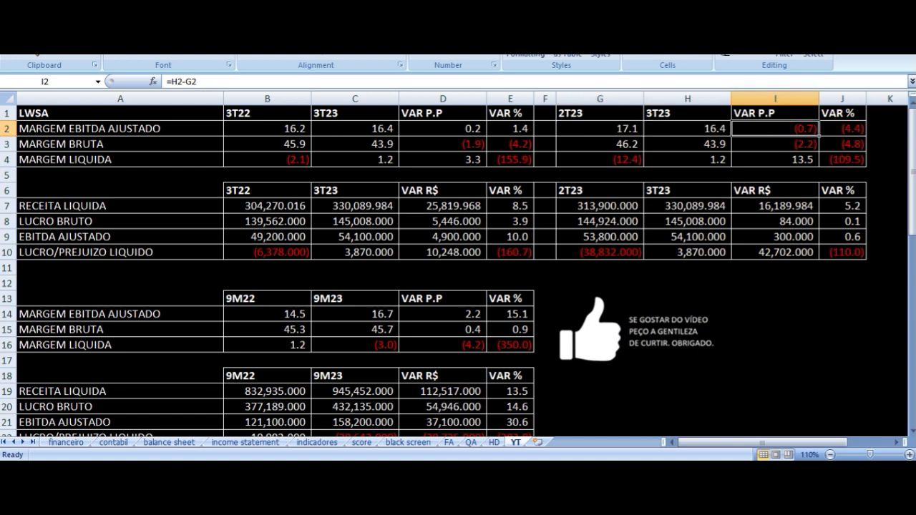
Examine the gross margin for 2T23 against 3T23 and its percentage-point variation
key("Down")
key("Left")
key("Left")
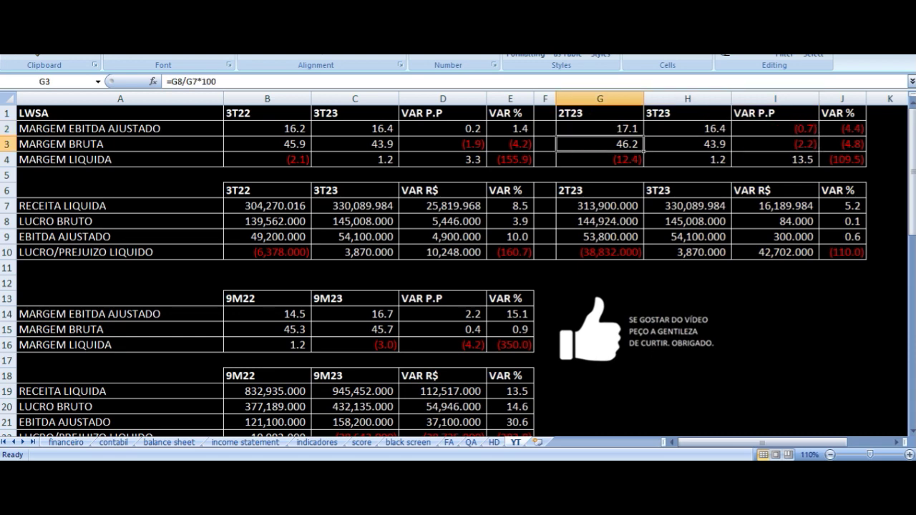
key("Right")
key("Right")
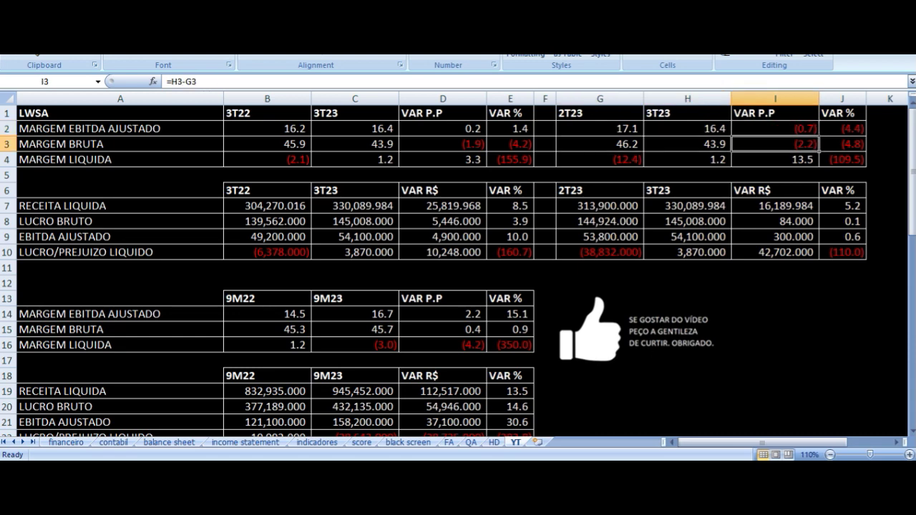
Examine the net margin for 2T23 against 3T23 and its percentage-point variation
key("Down")
key("Left")
key("Left")
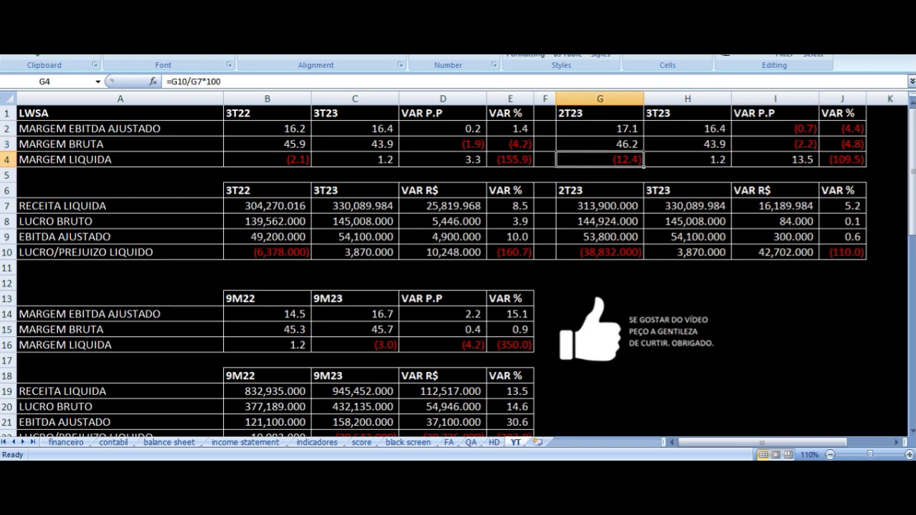
key("Right")
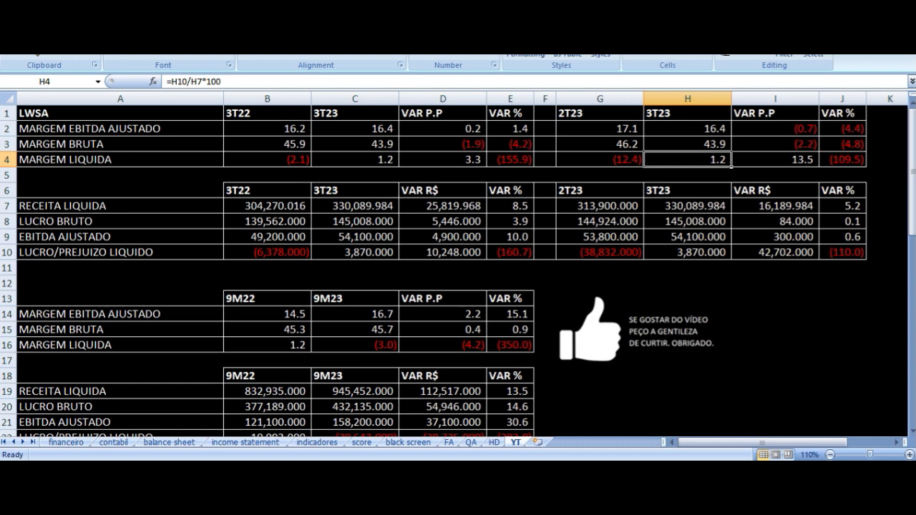
key("Right")
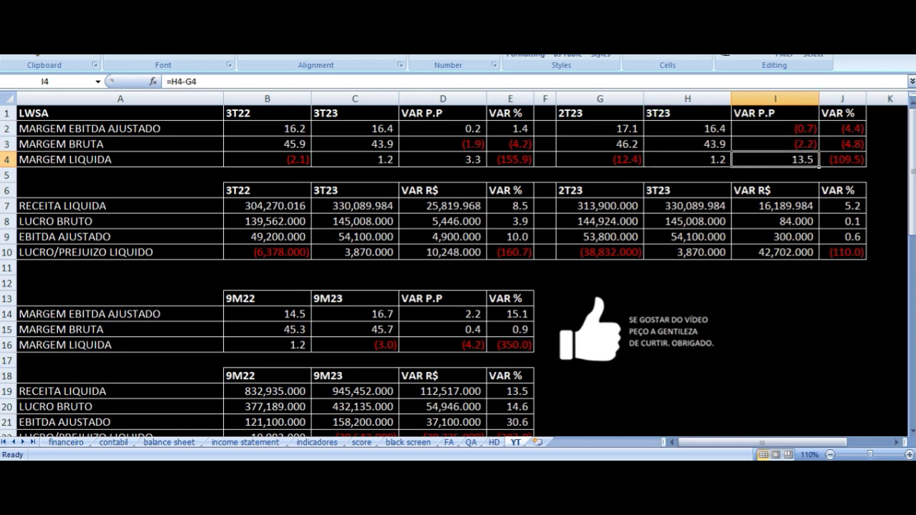
key("Left")
key("Left")
key("Right")
key("Right")
Examine the RECEITA LIQUIDA row, comparing 2T23 with 3T23 and its variations in R$ and percent
key("Down")
key("Down")
key("Down")
key("Left")
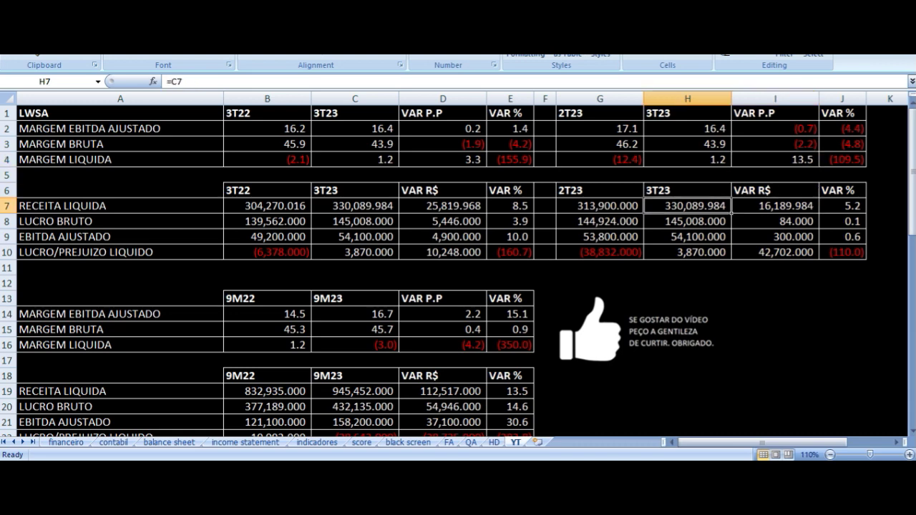
key("Right")
key("Left")
key("Left")
key("Right")
key("Right")
key("Right")
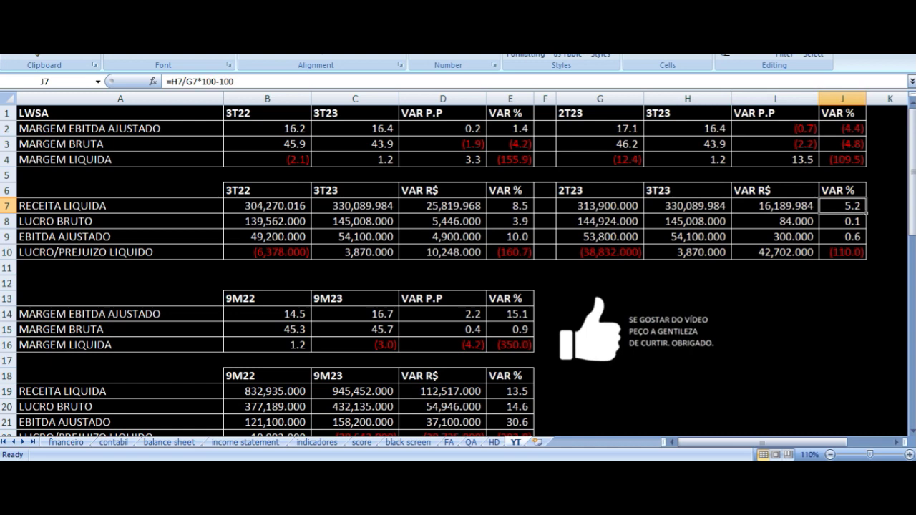
key("Left")
key("Left")
key("Left")
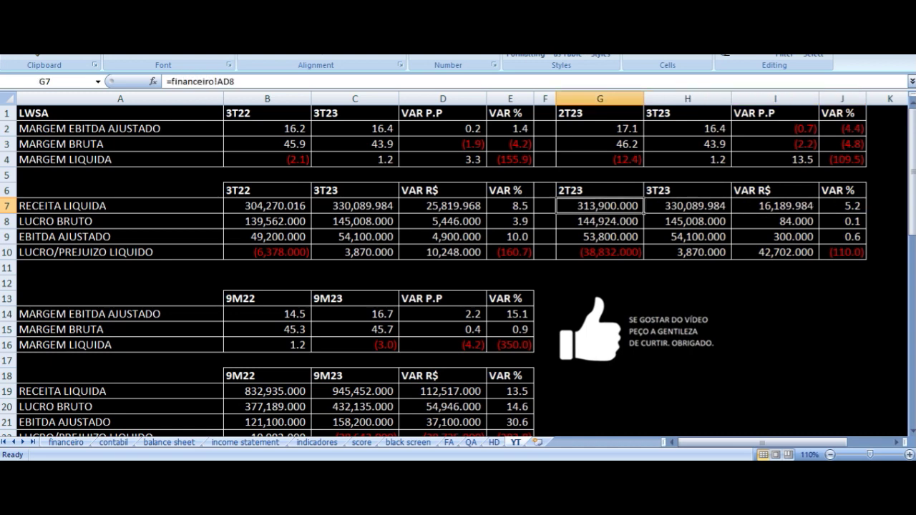
key("Right")
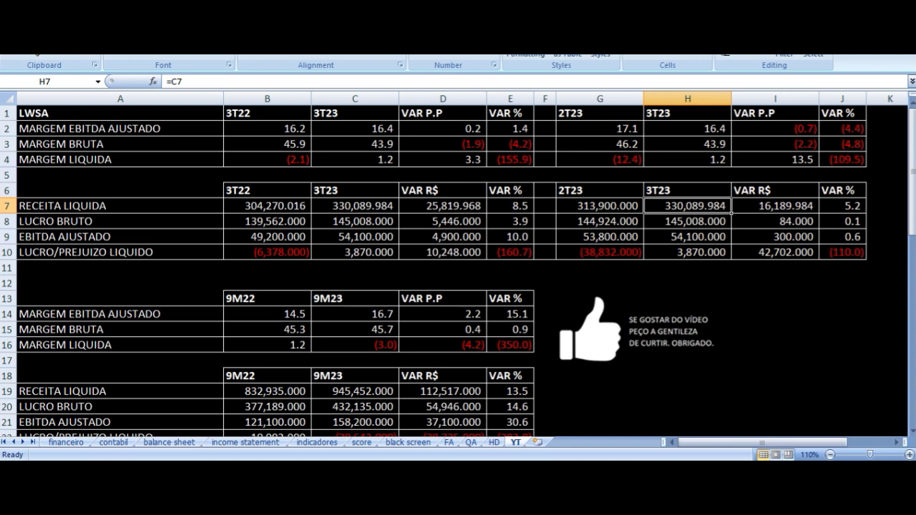
key("Right")
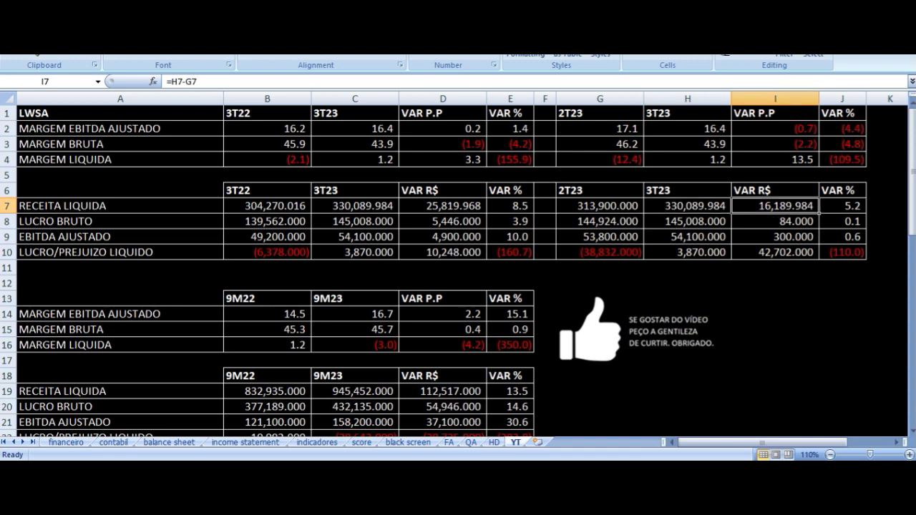
Examine the LUCRO BRUTO row, comparing 2T23 with 3T23 and its percentage variation
key("Down")
key("Left")
key("Left")
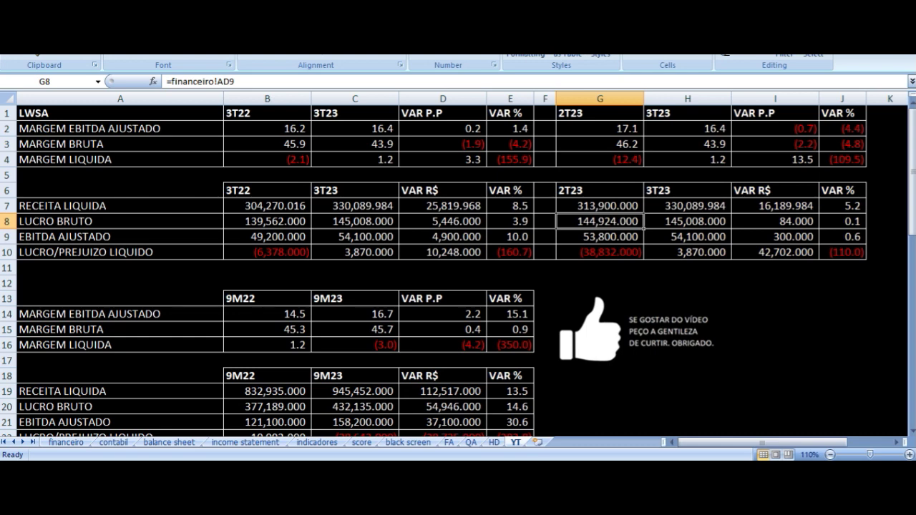
key("Right")
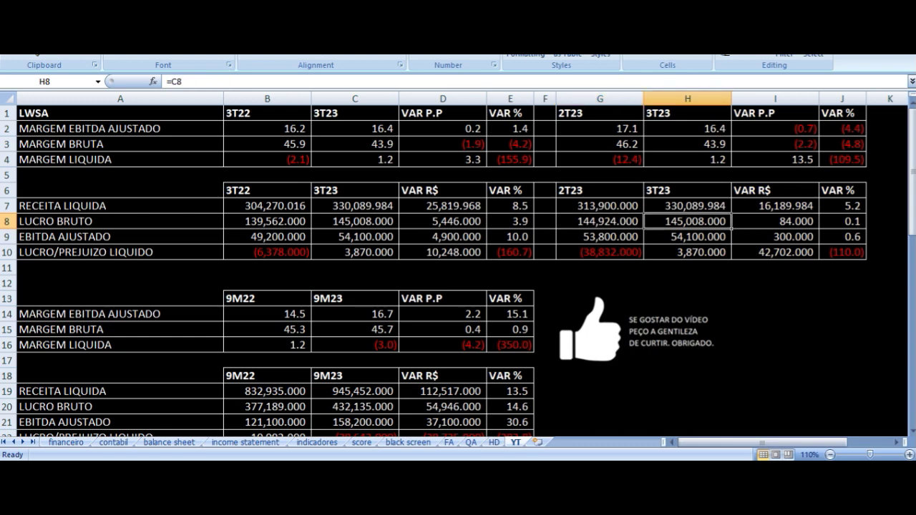
key("Right")
key("Right")
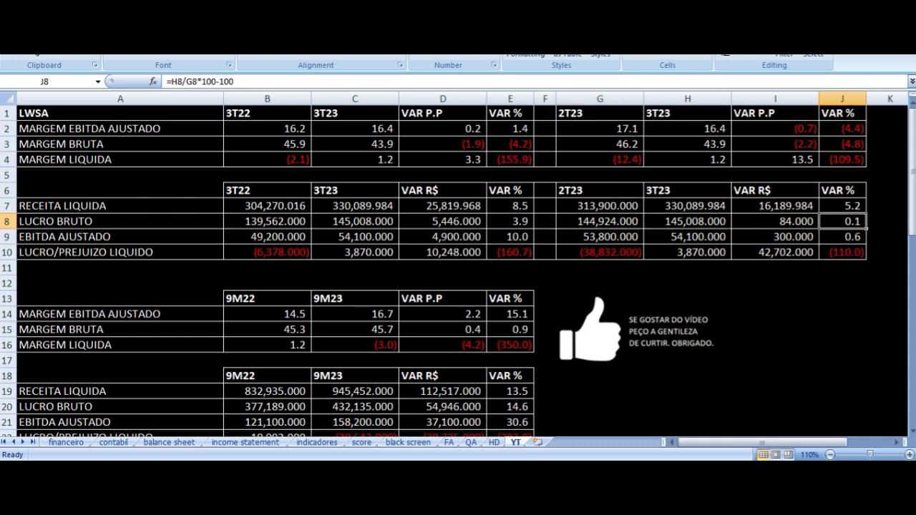
Examine the EBITDA AJUSTADO row, comparing 2T23 with 3T23 and its percentage variation
key("Down")
key("Left")
key("Left")
key("Left")
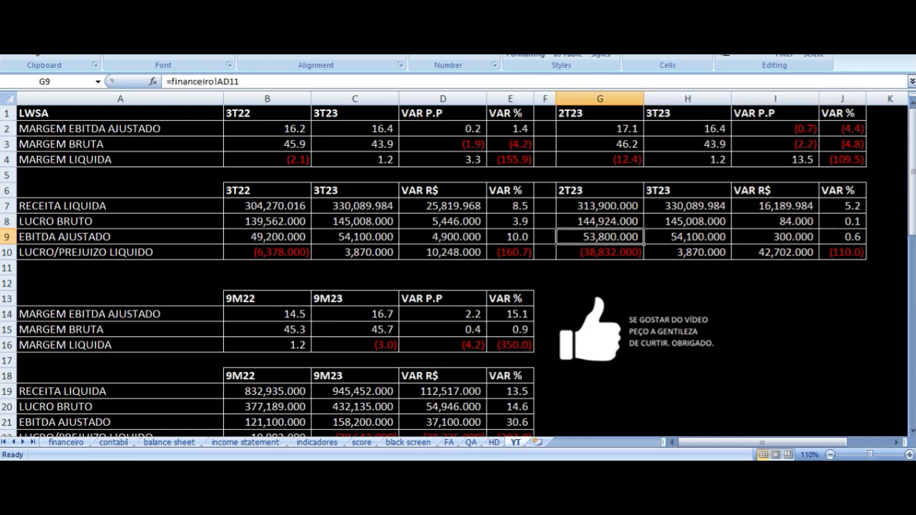
key("Right")
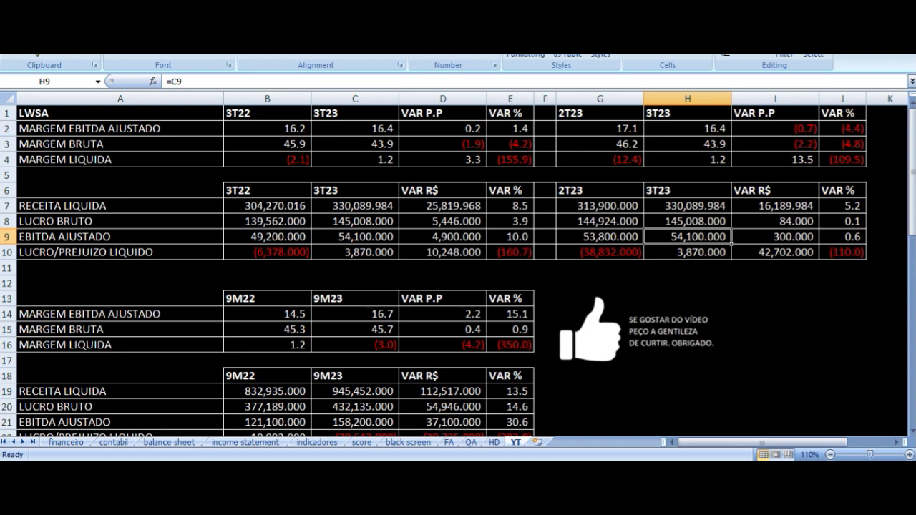
key("Right")
key("Right")
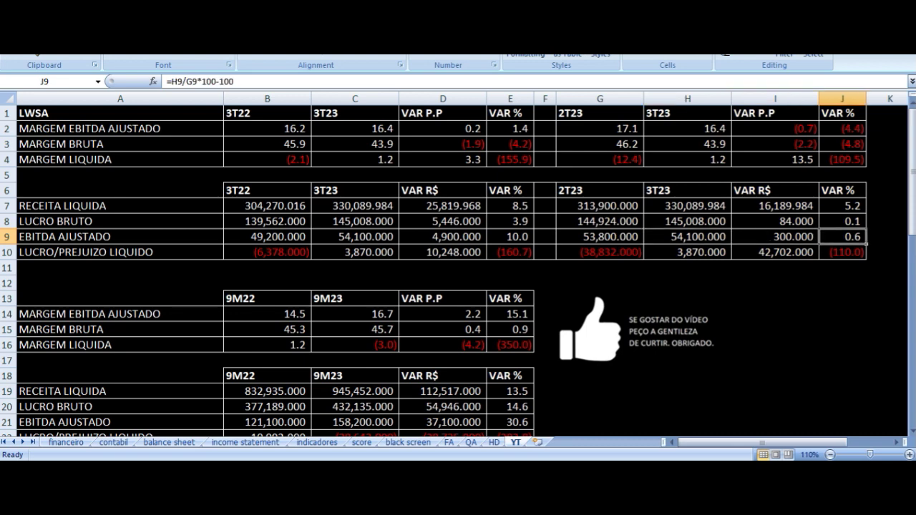
Examine net profit for 2T23 against 3T23 with its R$ variation, and recheck the net revenue variations in R$ and percent
key("Down")
key("Left")
key("Left")
key("Left")
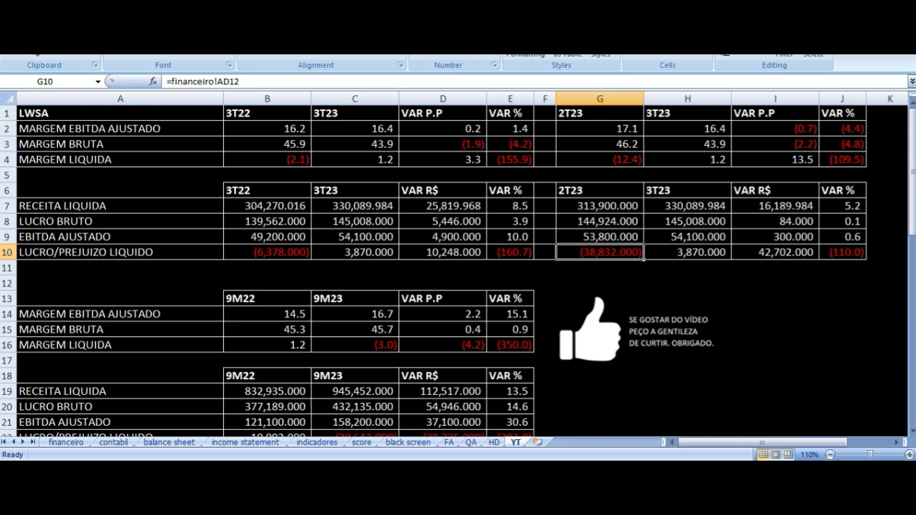
key("Right")
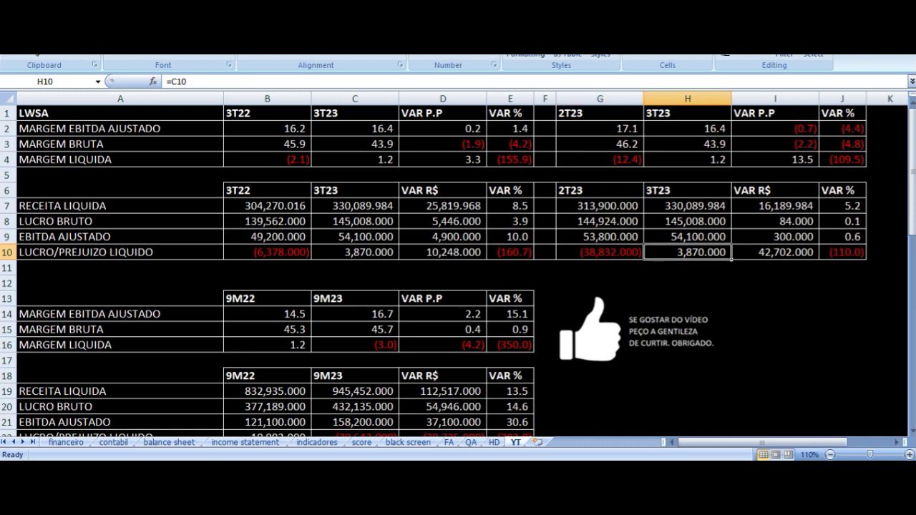
key("Right")
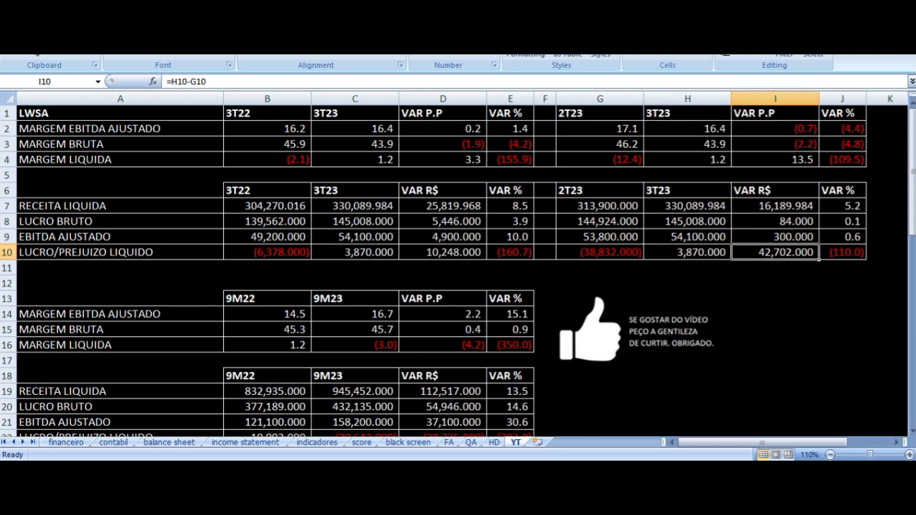
key("Left")
key("Left")
key("Right")
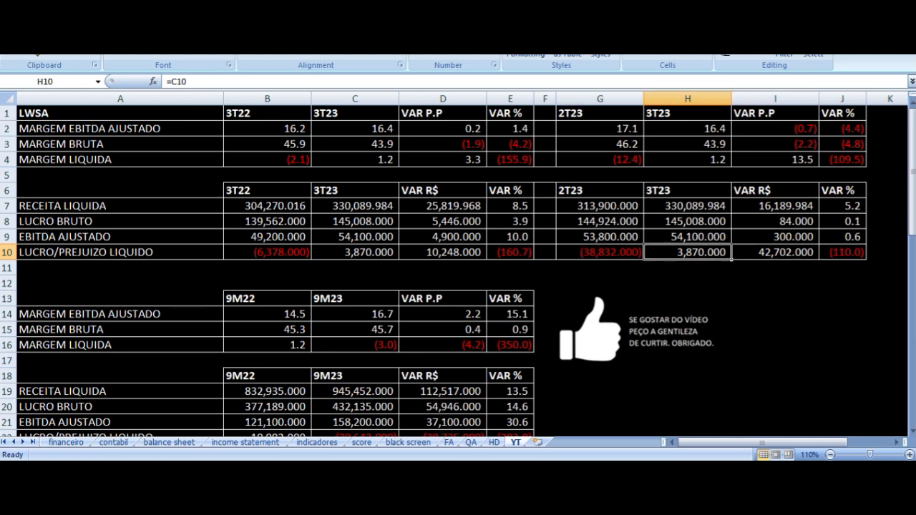
key("Right")
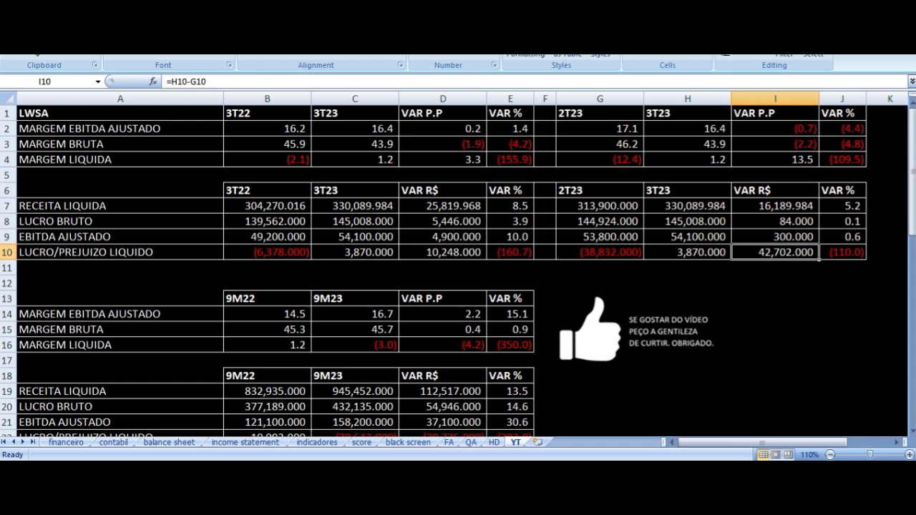
left_click(778, 208)
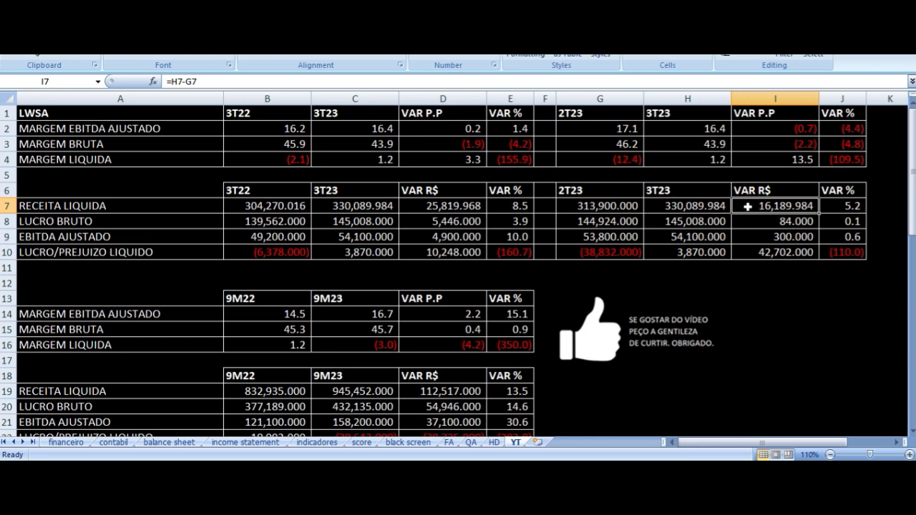
left_click(832, 208)
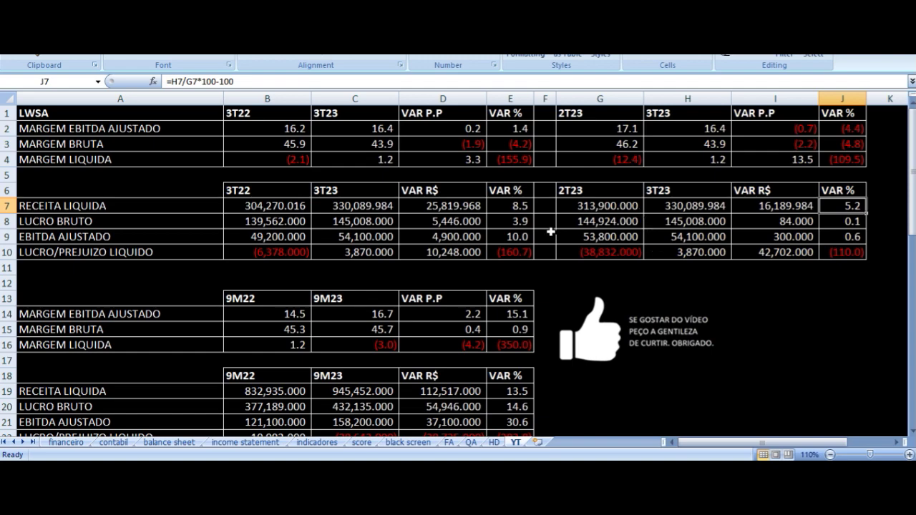
Examine the adjusted EBITDA margin for 9M22 against 9M23 and its percentage-point variation
scroll(551, 231, "down", 1)
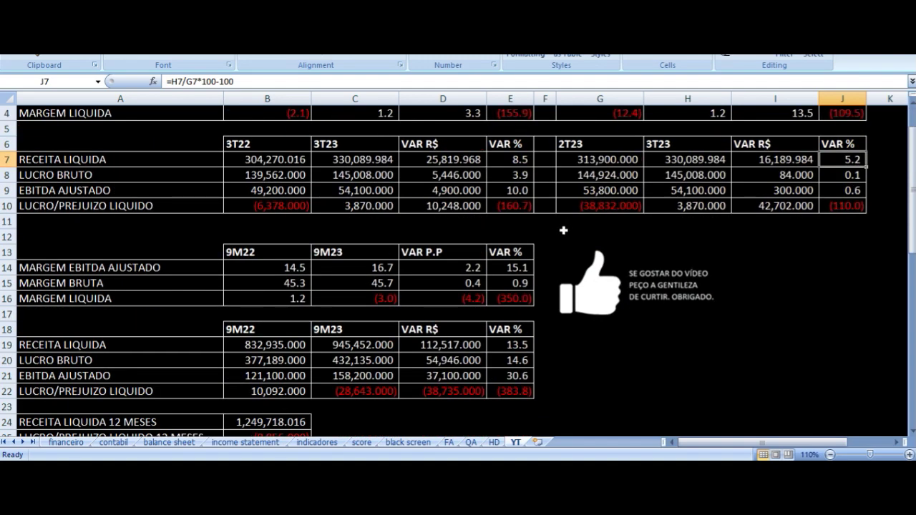
scroll(563, 230, "down", 3)
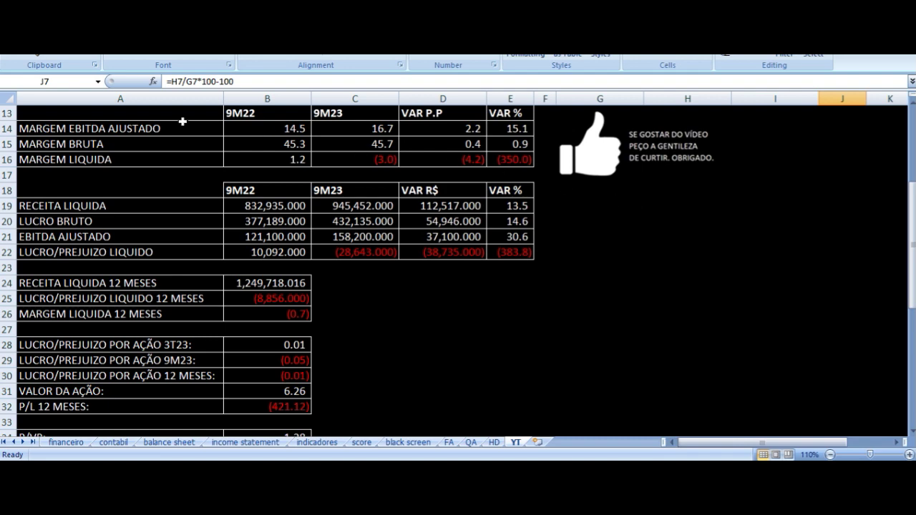
left_click(69, 129)
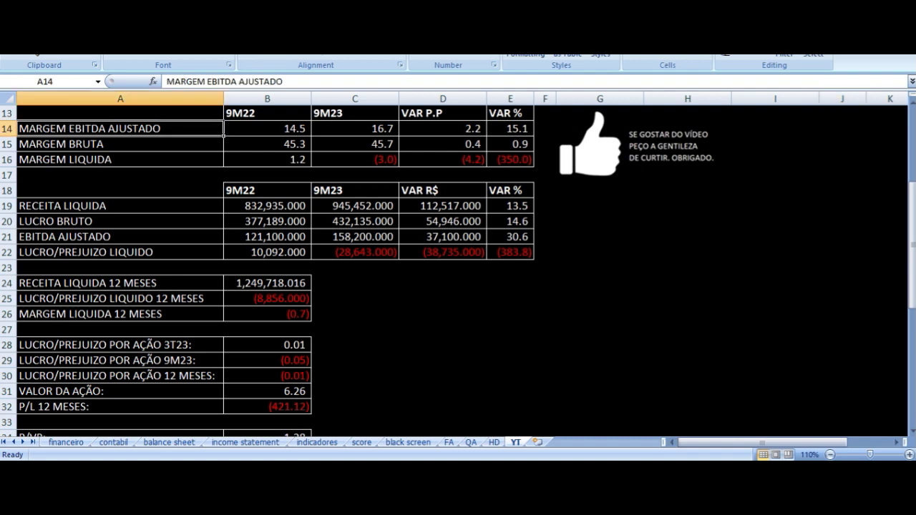
left_click(267, 129)
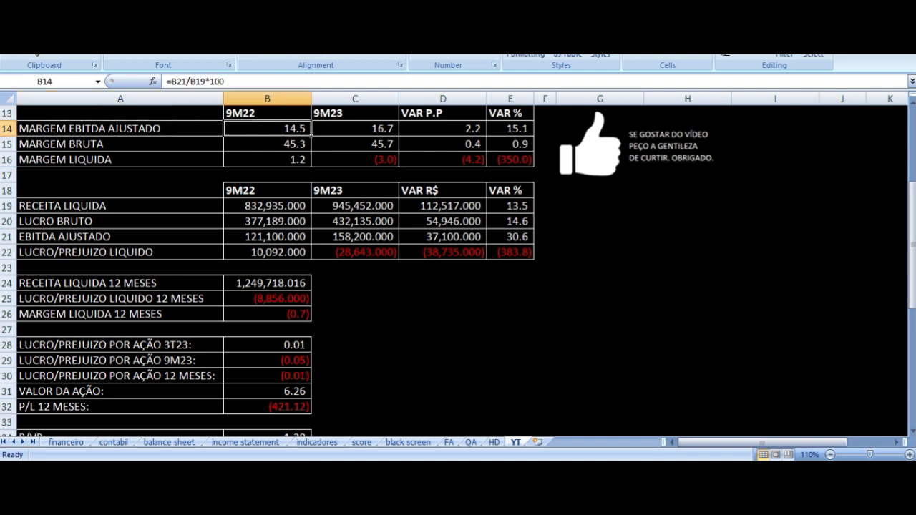
left_click(355, 129)
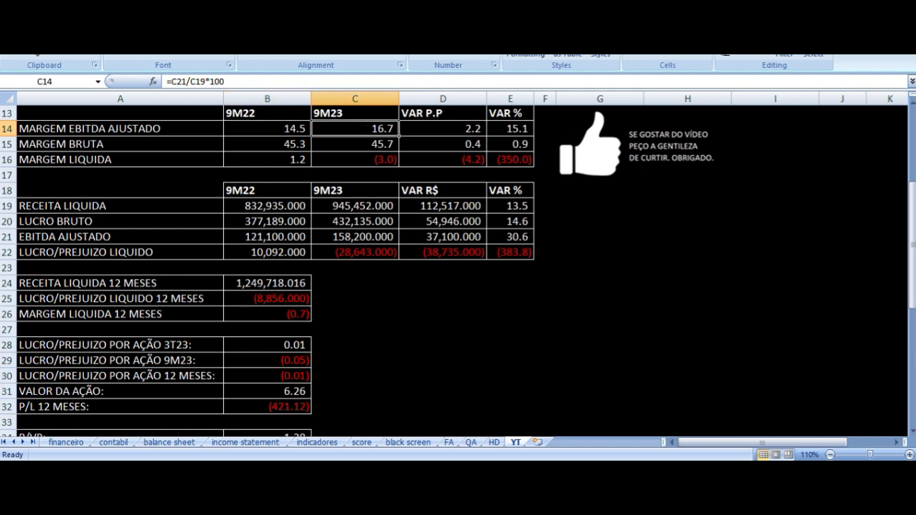
left_click(442, 129)
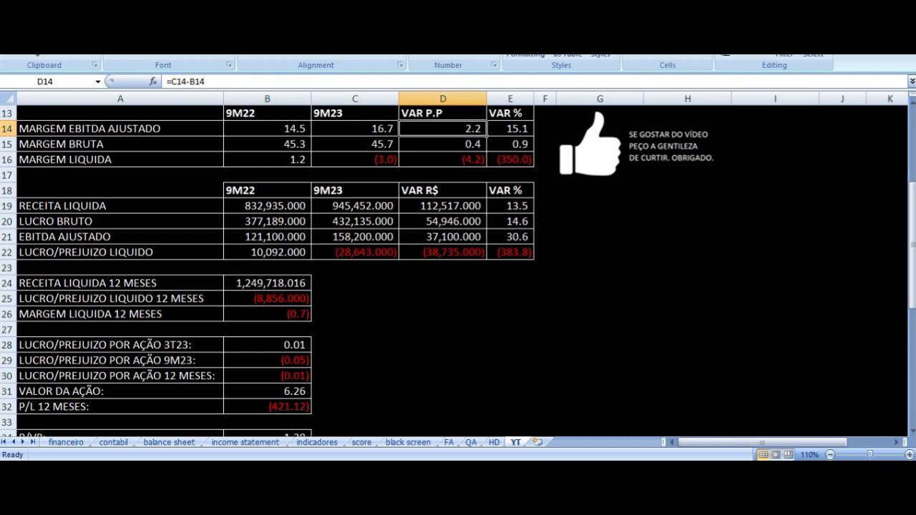
Examine the gross margin for 9M22 against 9M23 and its percentage-point variation
key("Down")
key("Left")
key("Left")
key("Left")
left_click(267, 144)
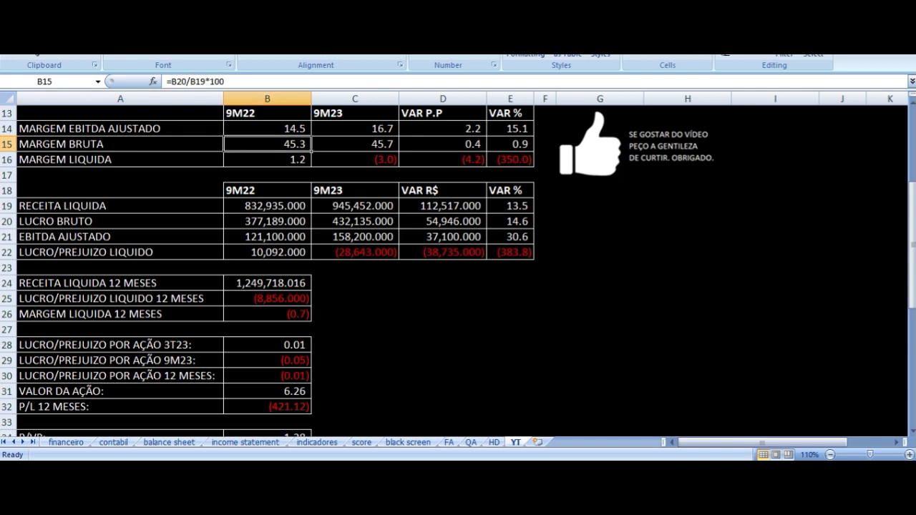
left_click(355, 144)
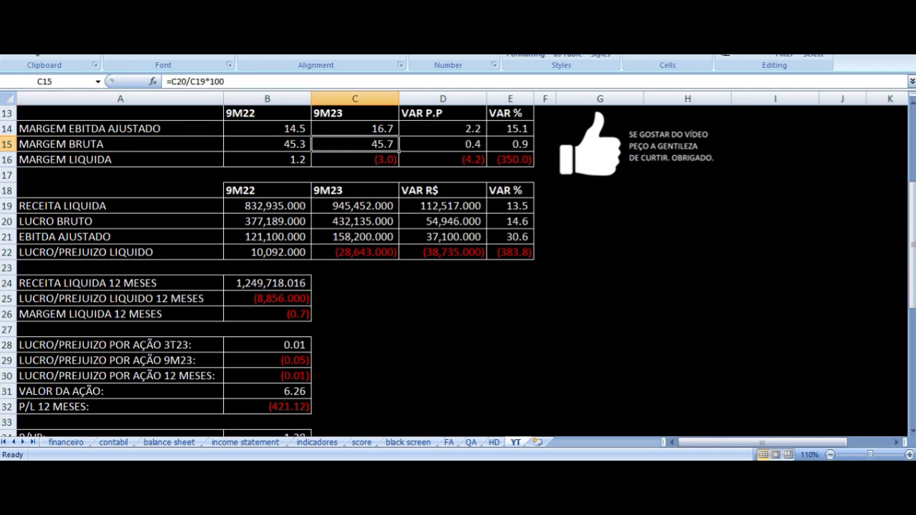
left_click(443, 144)
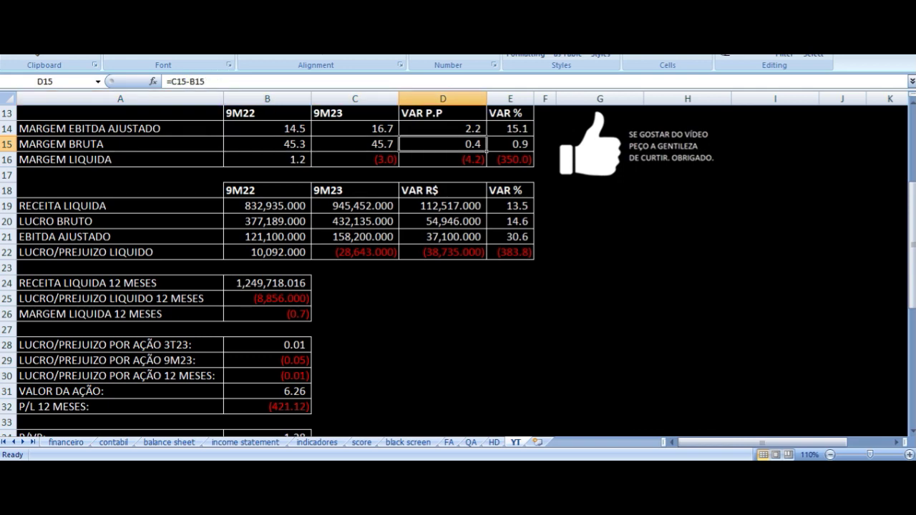
Examine the net margin for 9M22 against 9M23 and its percentage-point variation
key("Down")
key("Left")
key("Left")
key("Left")
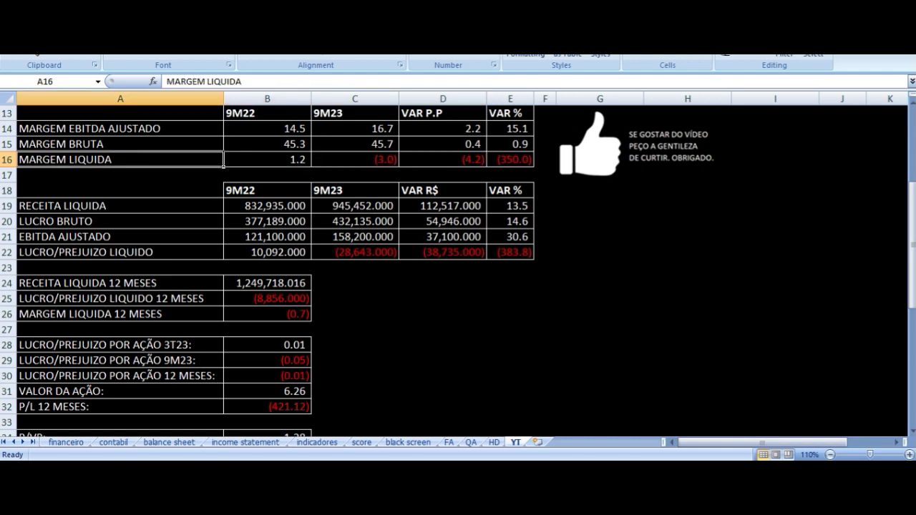
key("Right")
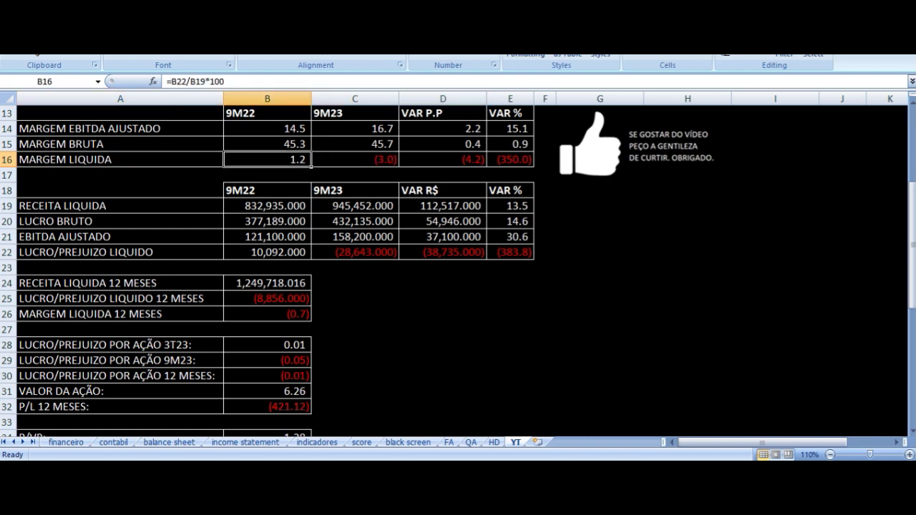
key("Right")
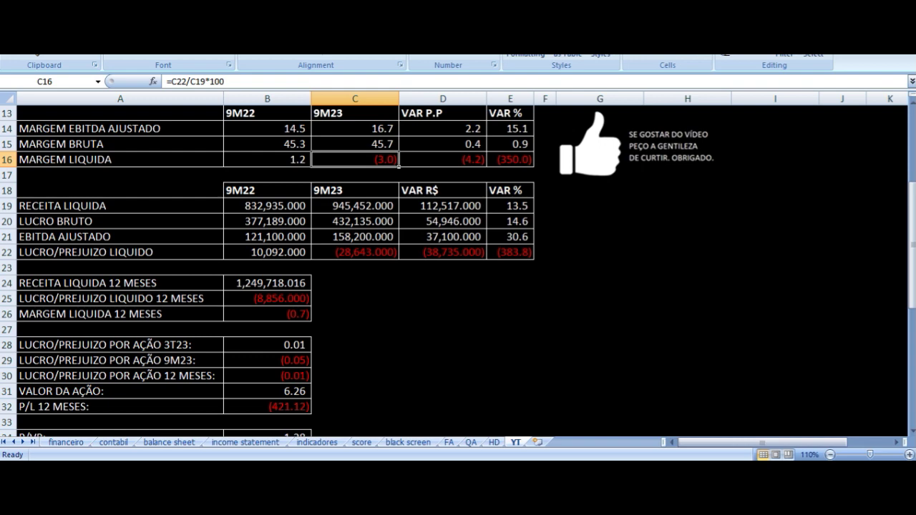
key("Right")
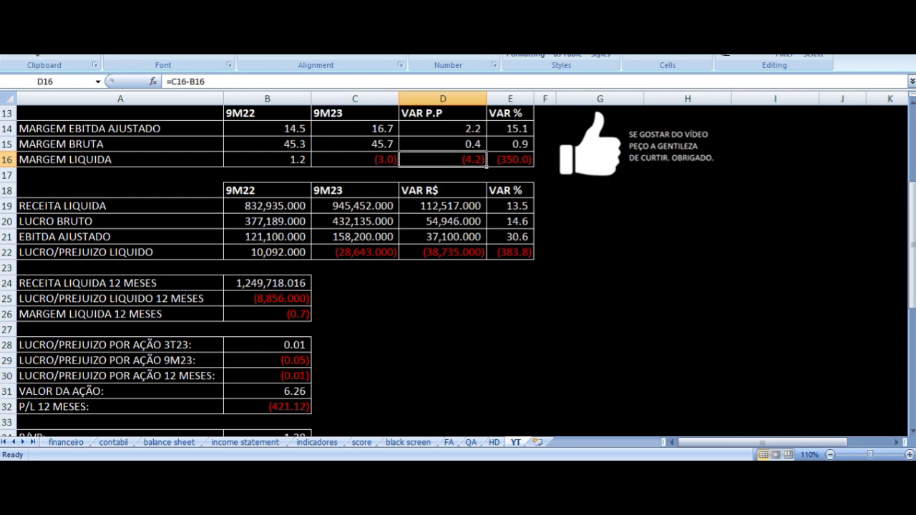
Examine net revenue for 9M22 against 9M23 with its variations in R$ and percent
key("Down")
key("Down")
key("Down")
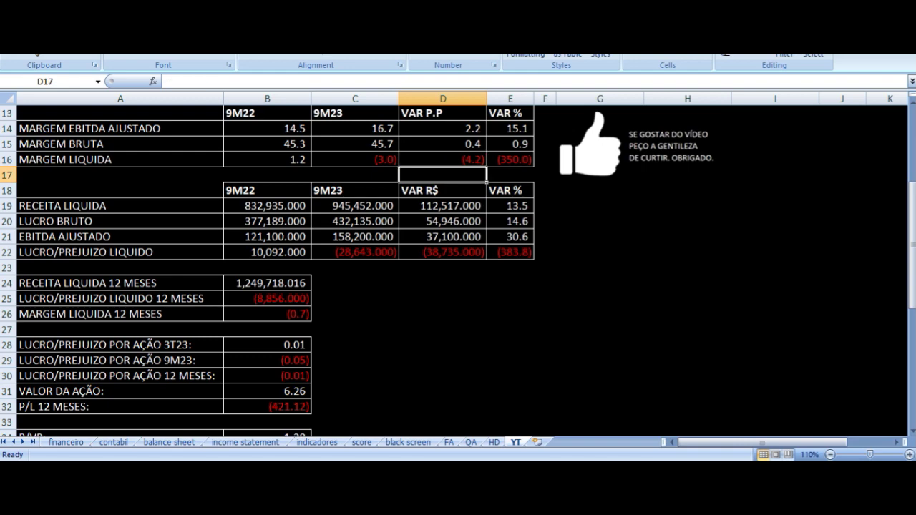
key("Left")
key("Left")
key("Left")
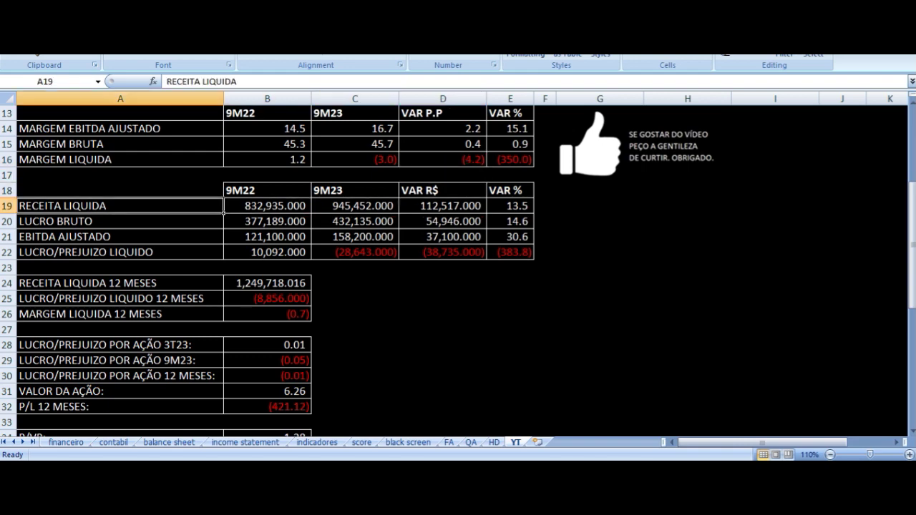
key("Right")
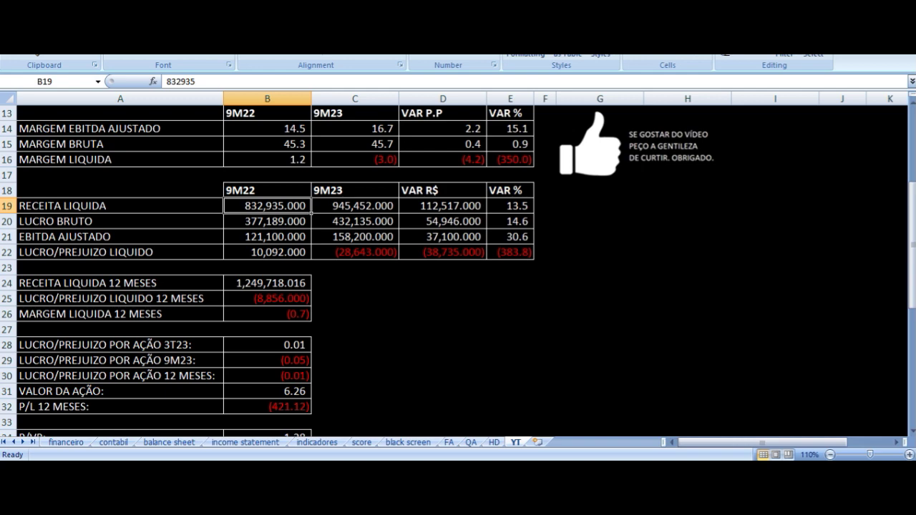
key("Right")
key("Right")
key("Right")
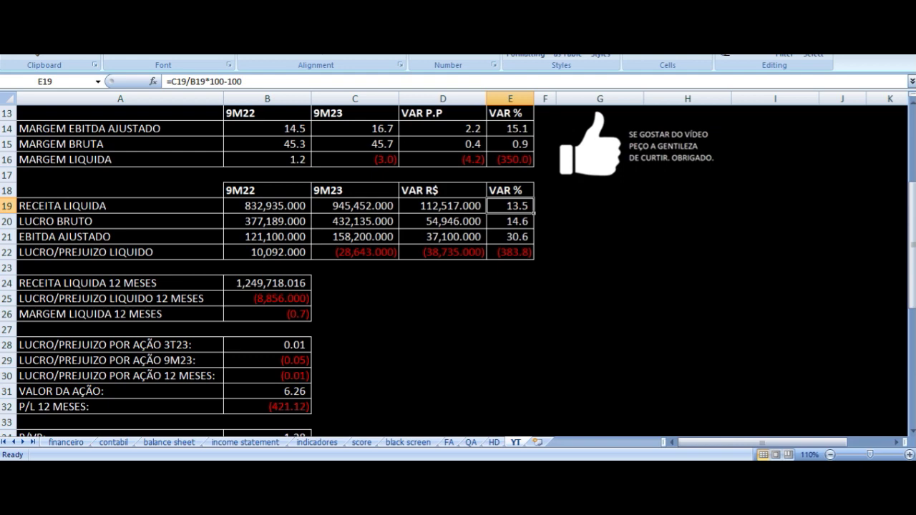
Examine gross profit for 9M22 against 9M23 with its variations in R$ and percent
key("Left")
key("Left")
key("Left")
key("Left")
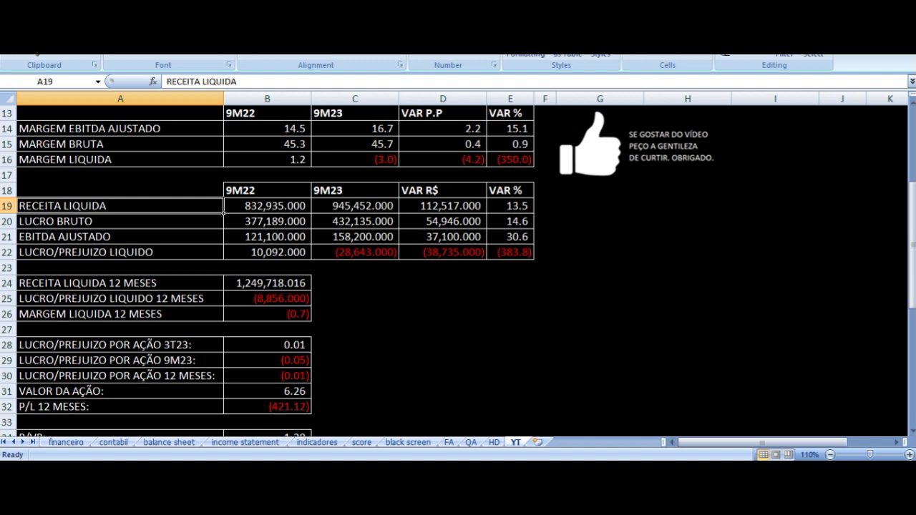
key("Down")
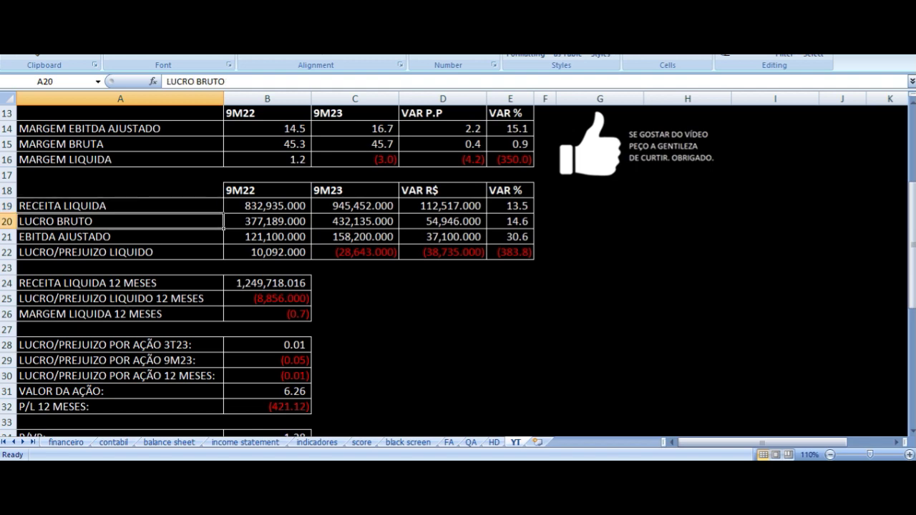
key("Right")
key("Right")
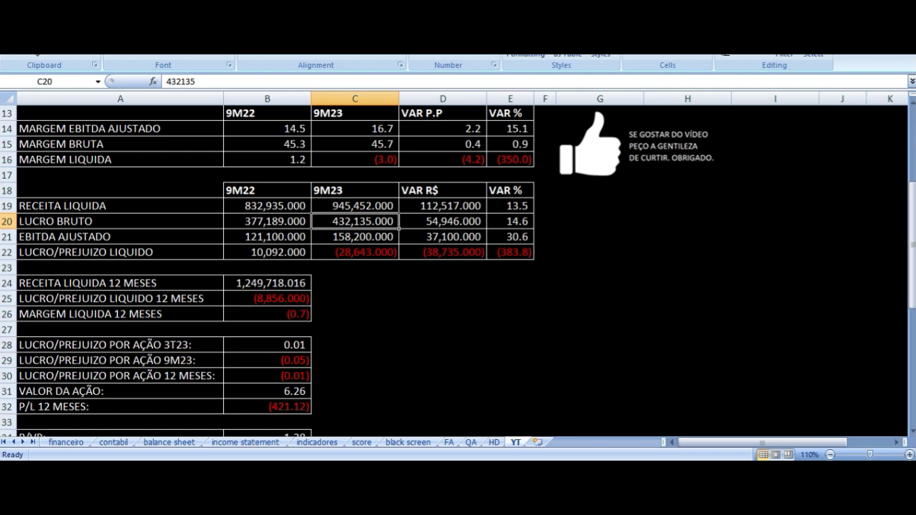
key("Right")
key("Right")
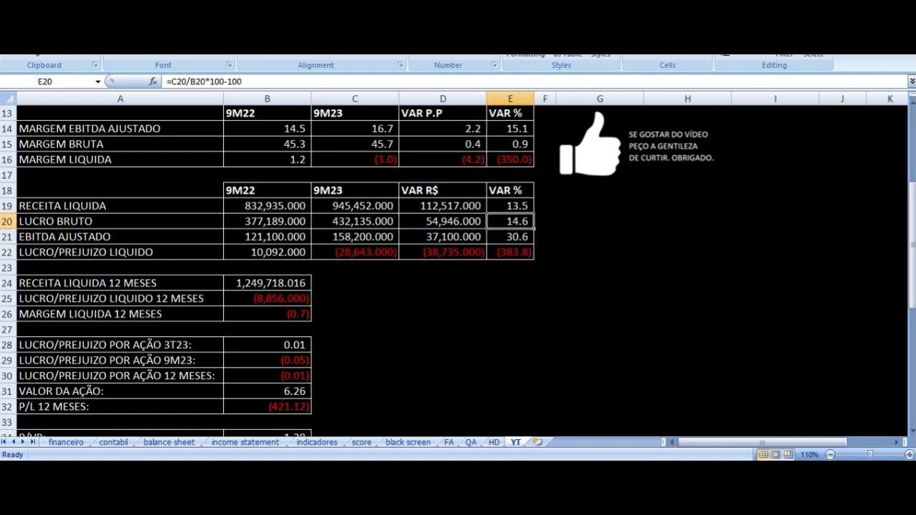
Examine adjusted EBITDA for 9M22 against 9M23 with its variations in R$ and percent
key("Down")
key("Left")
key("Left")
key("Left")
key("Left")
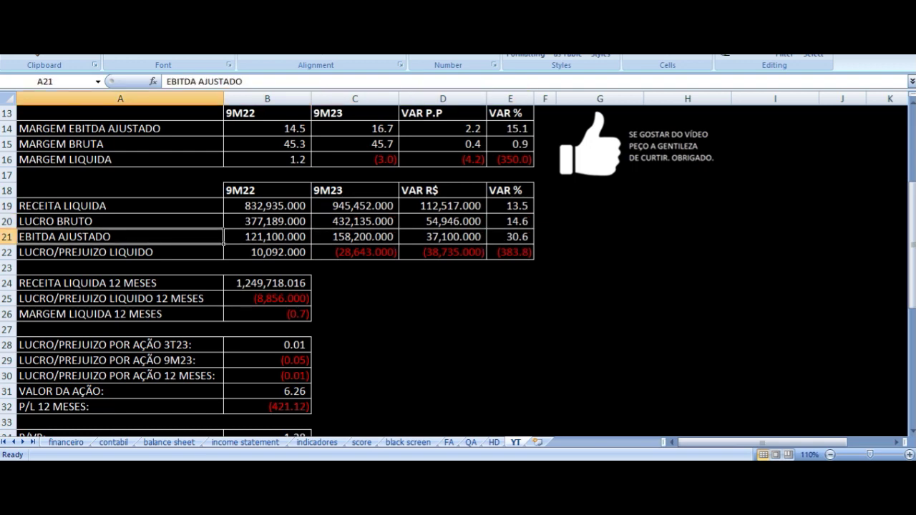
key("Right")
key("Right")
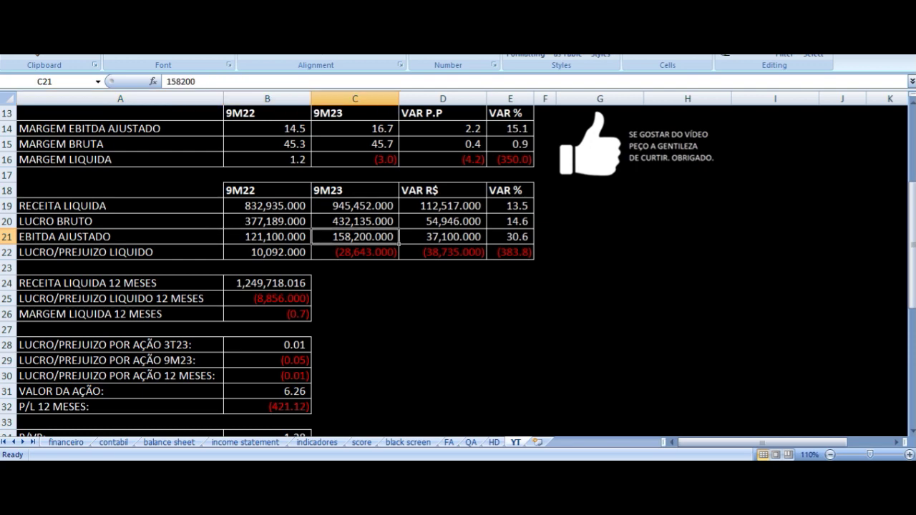
key("Right")
key("Right")
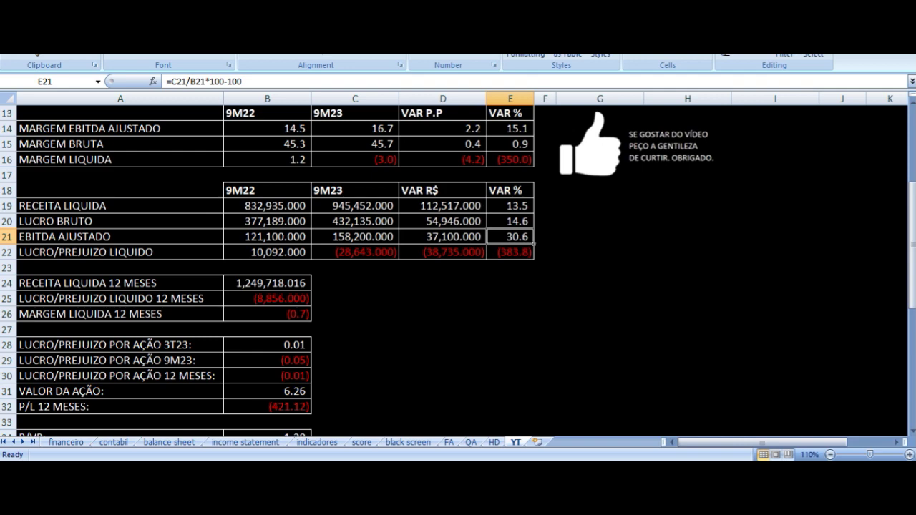
Examine the net profit or loss (LUCRO/PREJUIZO LIQUIDO) for 9M22 against 9M23
key("Left")
key("Left")
key("Left")
key("Left")
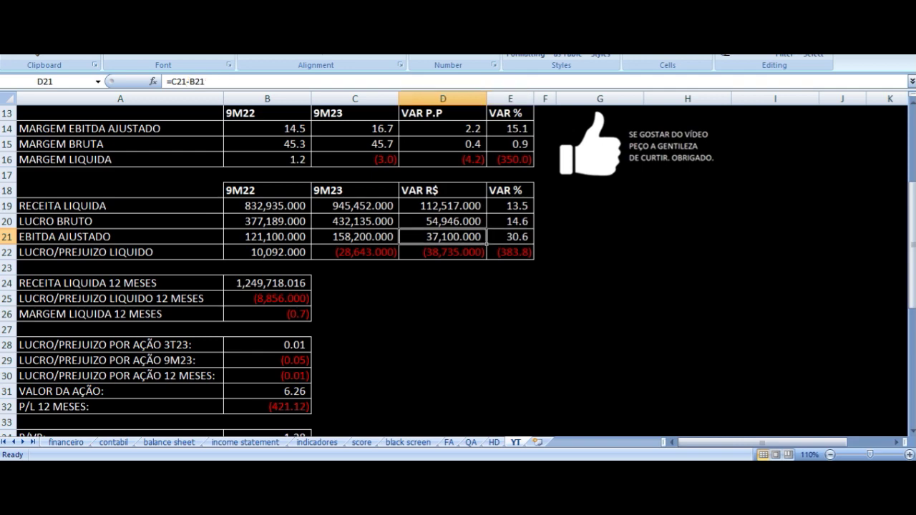
key("Down")
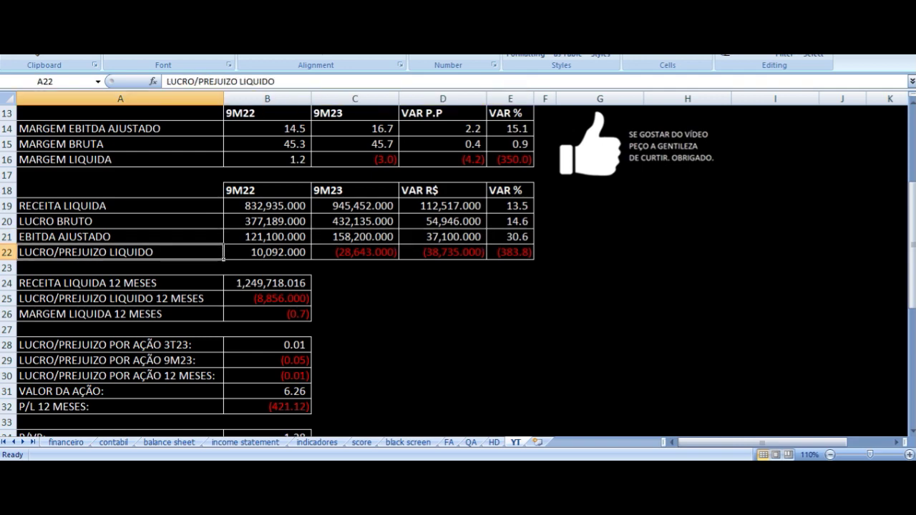
key("Right")
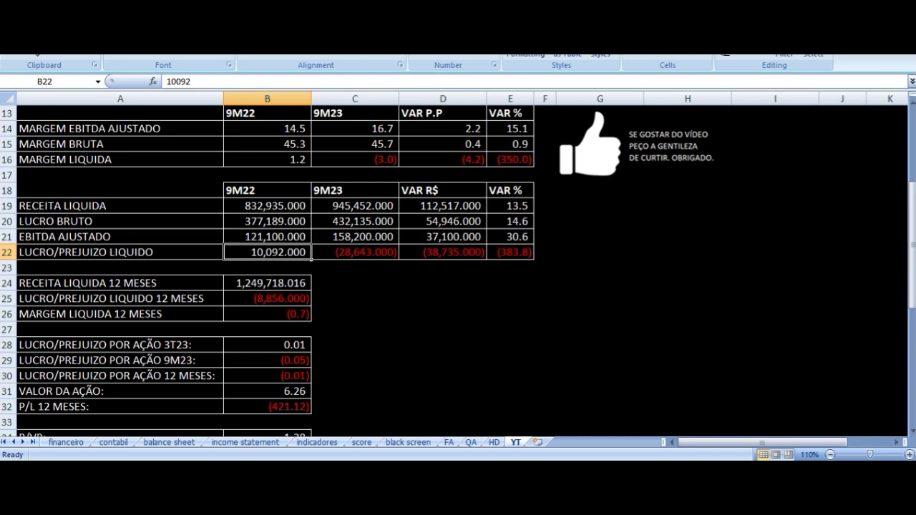
key("Right")
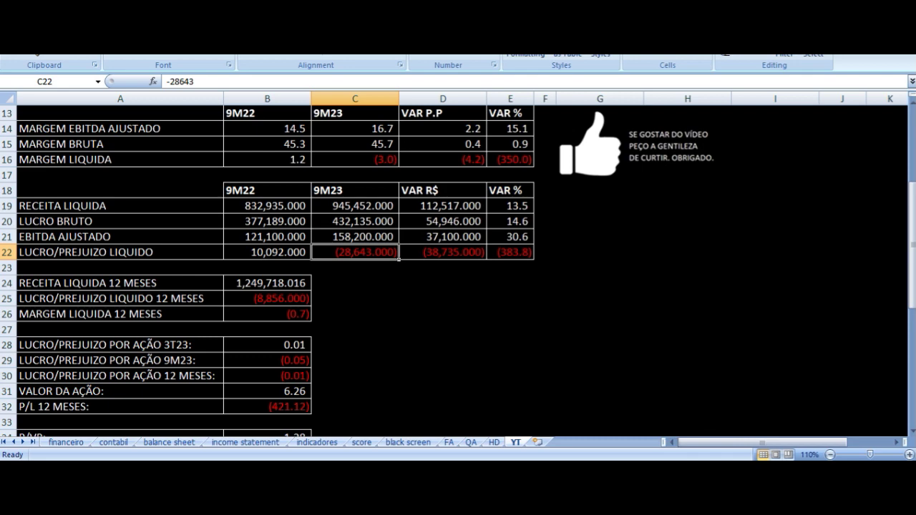
Compare the 9M23 net revenue with the 9M23 net profit or loss
key("Up")
key("Up")
key("Up")
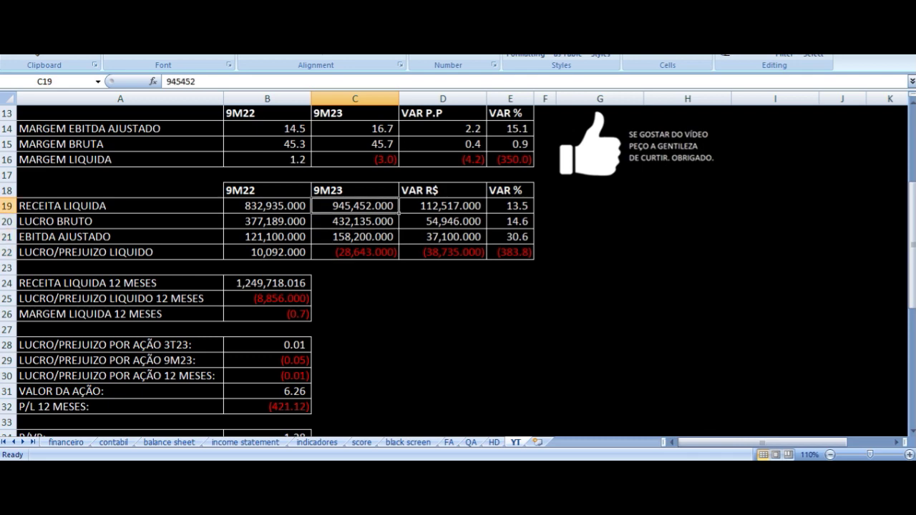
key("Down")
key("Down")
key("Down")
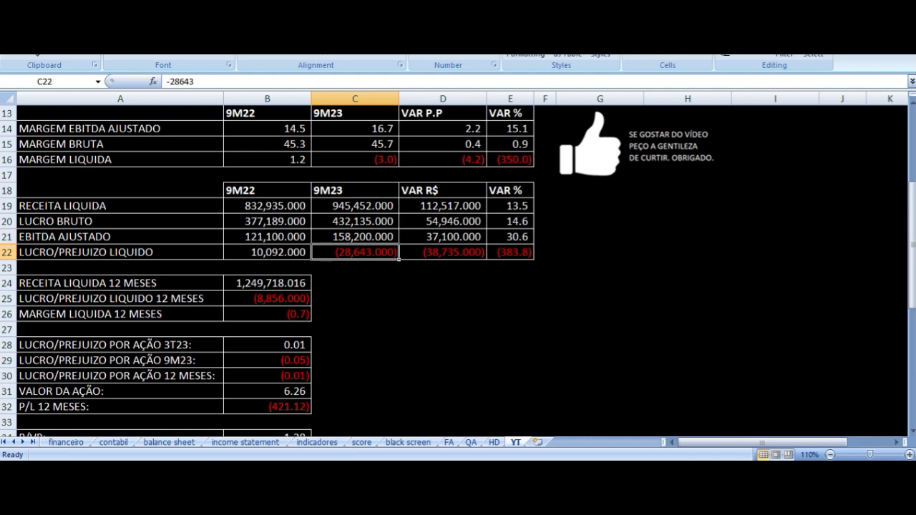
Examine the 12-month net revenue and the 12-month net profit or loss
key("Left")
key("Left")
key("Down")
key("Down")
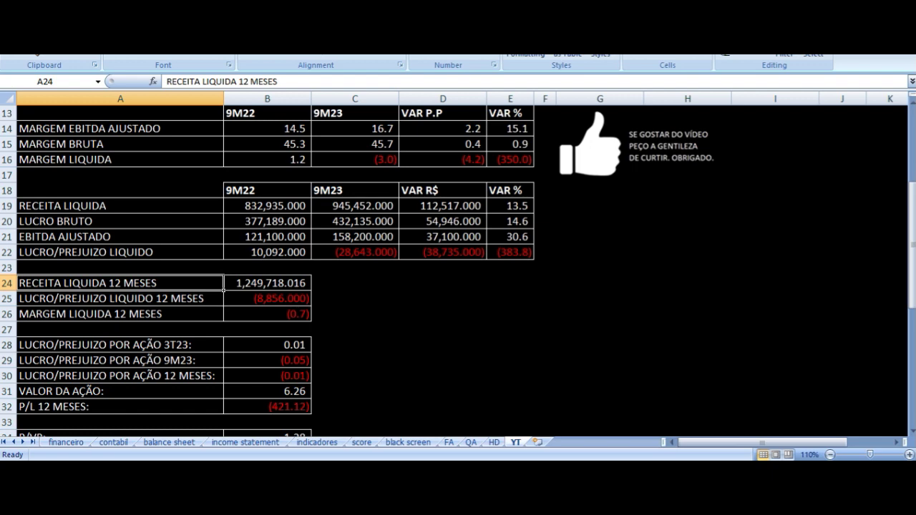
key("Right")
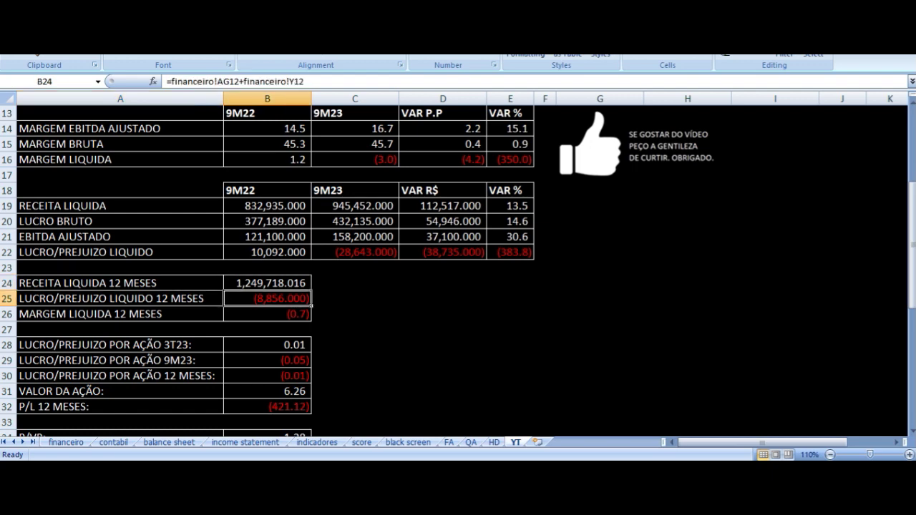
key("Down")
key("Left")
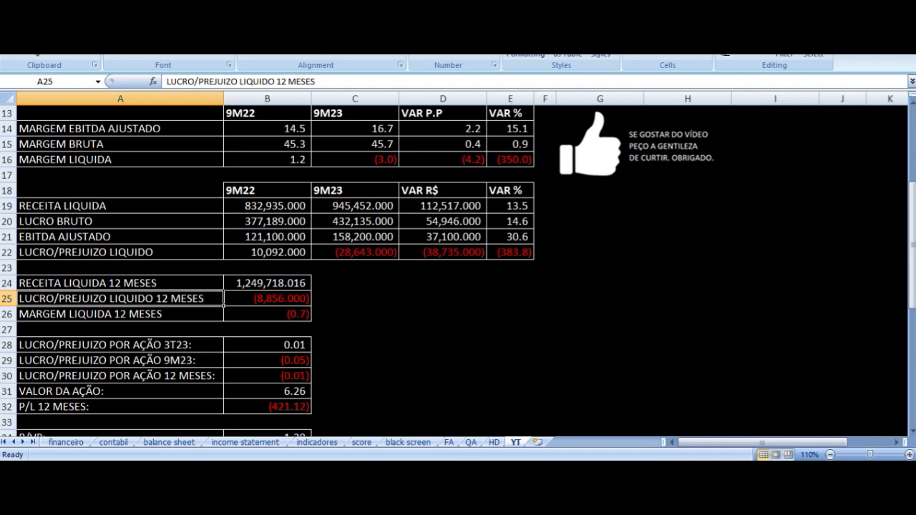
key("Right")
Examine the 12-month net margin and recheck the 12-month net profit or loss behind it
key("Down")
key("Left")
left_click(267, 314)
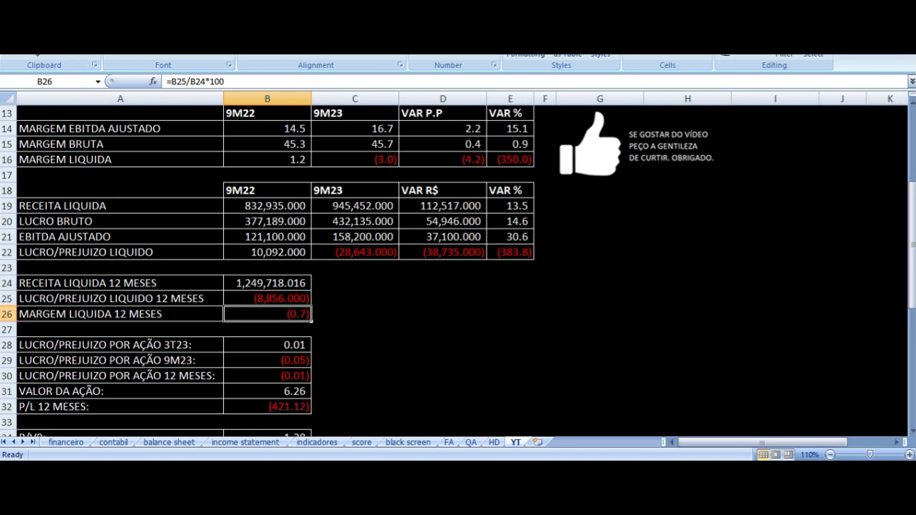
left_click(267, 299)
left_click(119, 298)
left_click(267, 298)
Examine the 3T23 profit or loss per share, referring back to the 3T23 net profit in the quarterly table
left_click(120, 344)
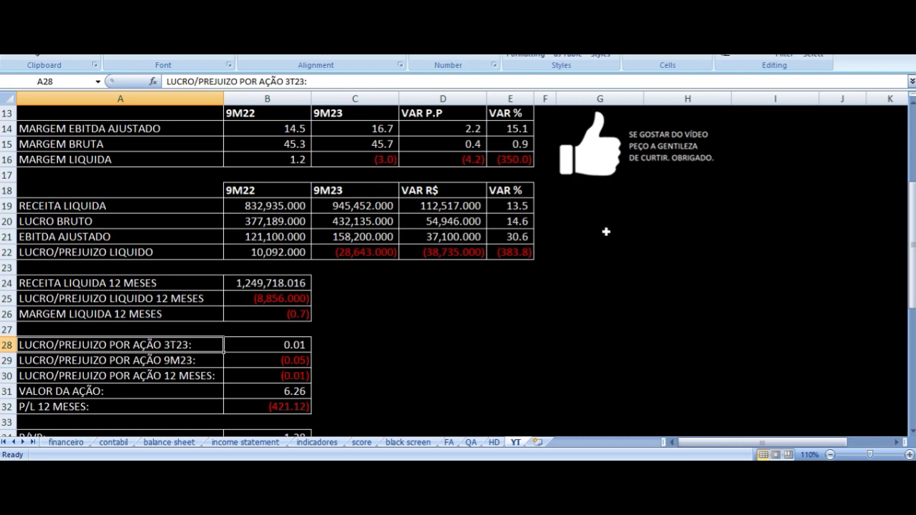
scroll(605, 231, "up", 4)
left_click(692, 252)
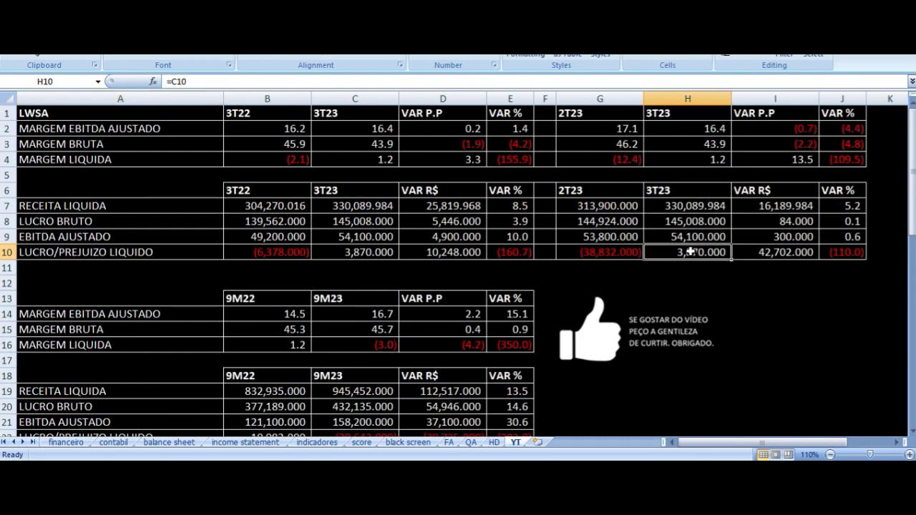
scroll(371, 207, "down", 7)
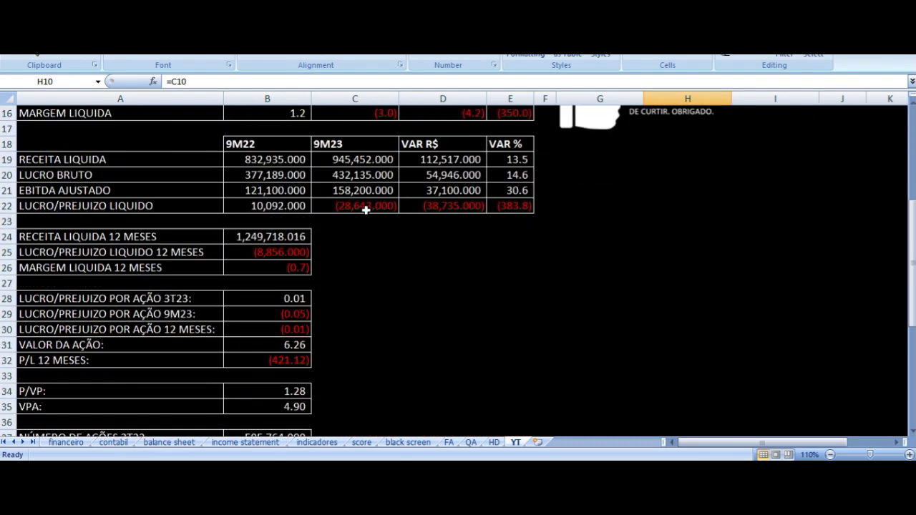
left_click(297, 208)
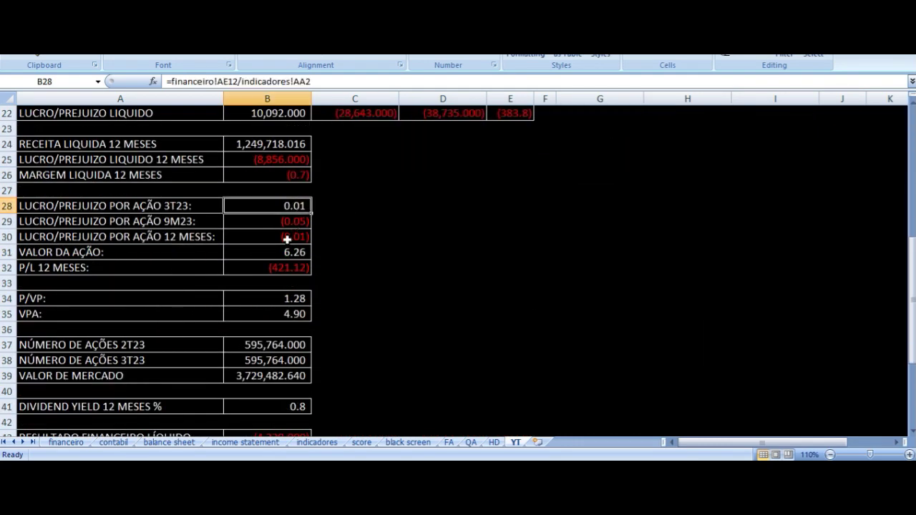
Examine the profit or loss per share for 9M23 and for 12 months
left_click(170, 222)
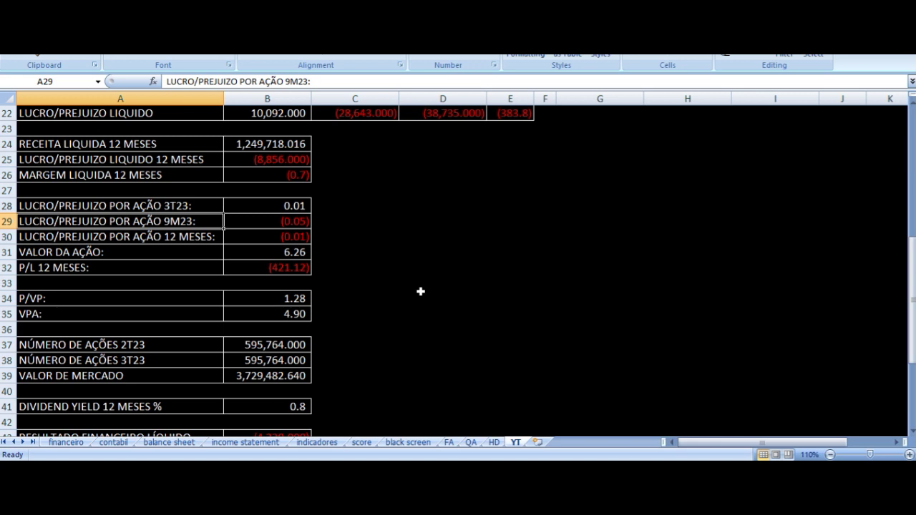
key("Right")
key("Down")
key("Left")
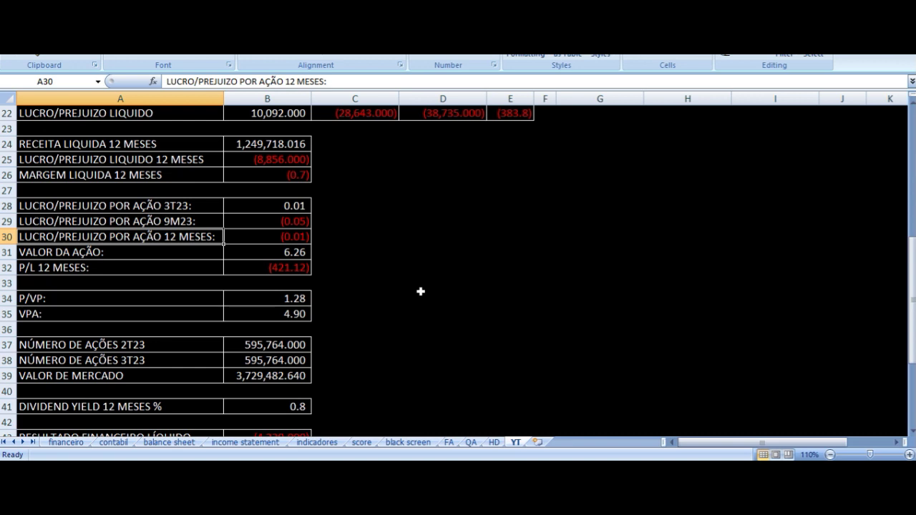
key("Right")
Examine the share value (VALOR DA AÇÃO) and the 12-month P/L ratio
key("Down")
key("Left")
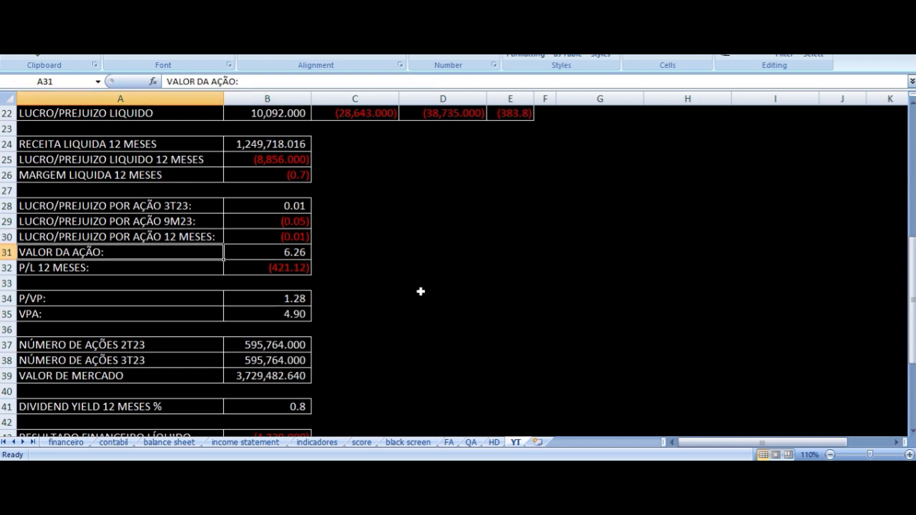
key("Right")
key("Down")
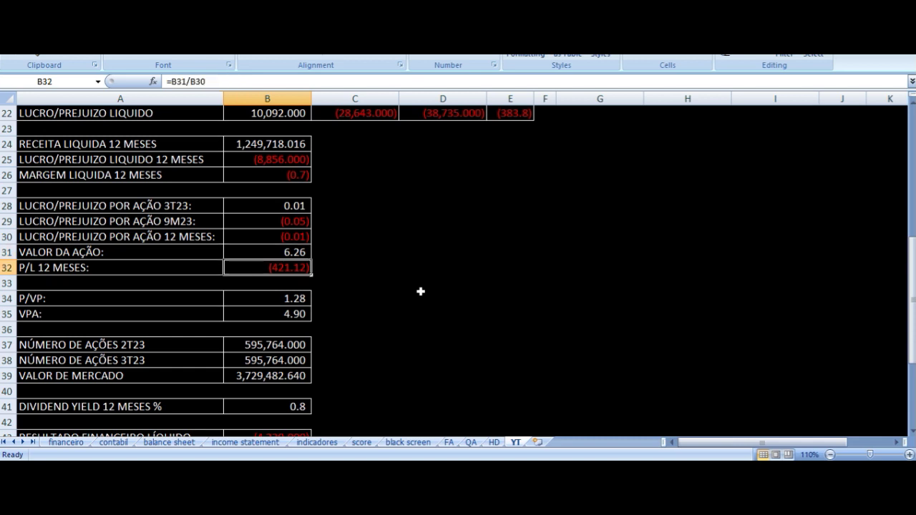
key("Left")
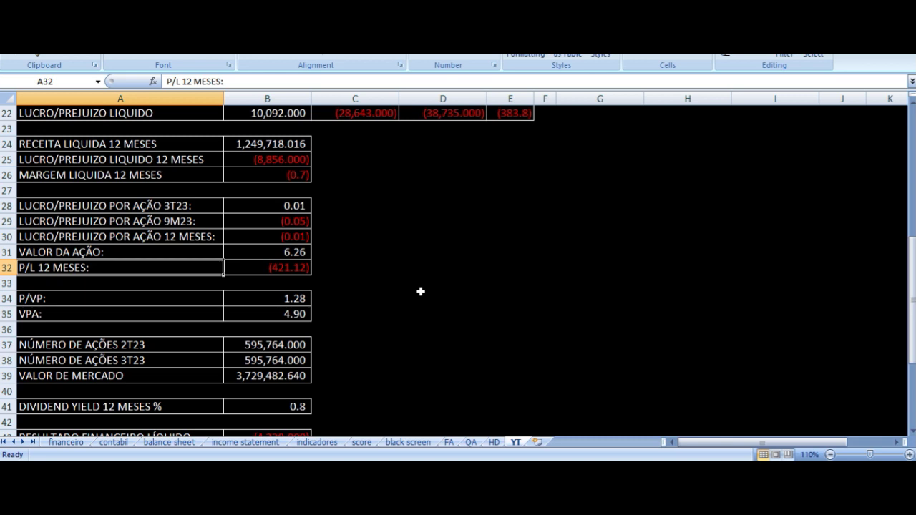
Examine the P/VP ratio and the book value per share (VPA)
key("Down")
key("Down")
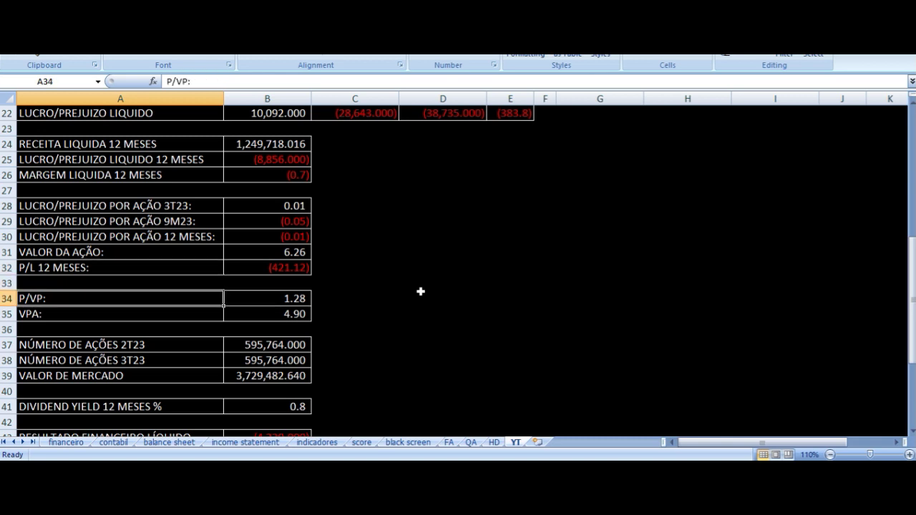
key("Right")
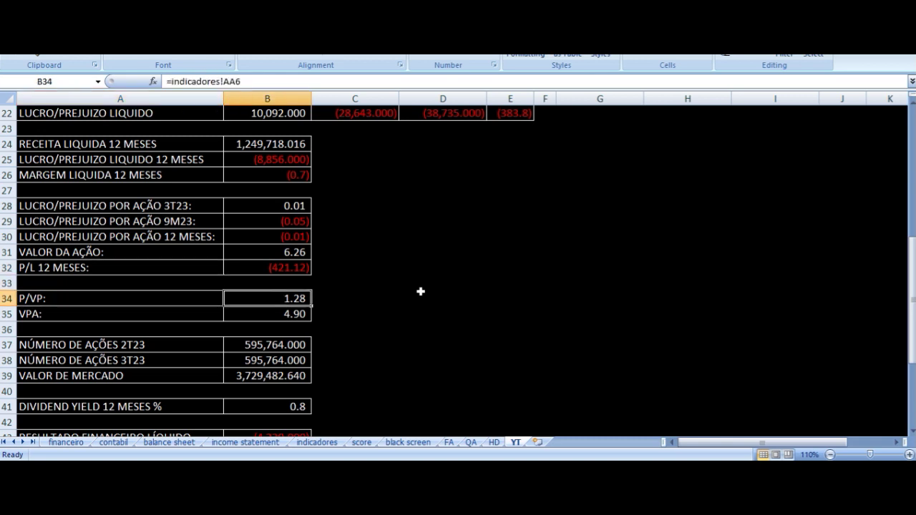
key("Down")
key("Left")
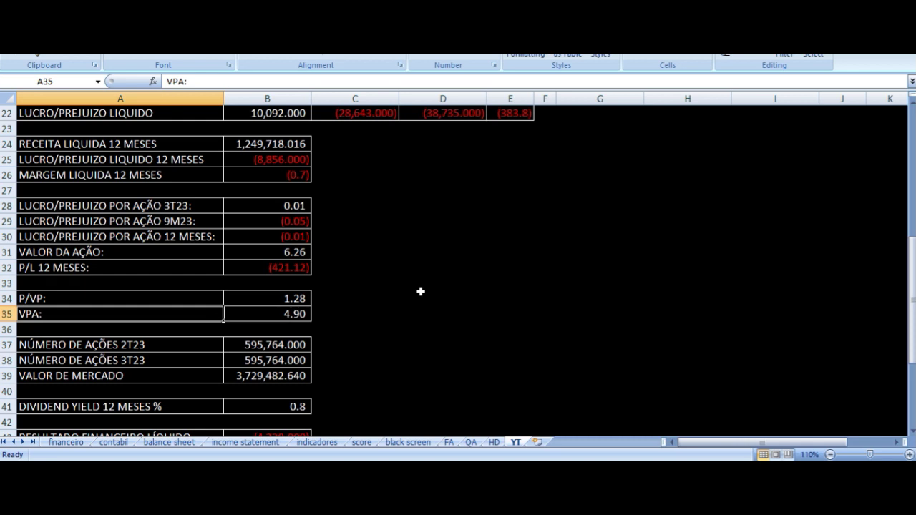
key("Right")
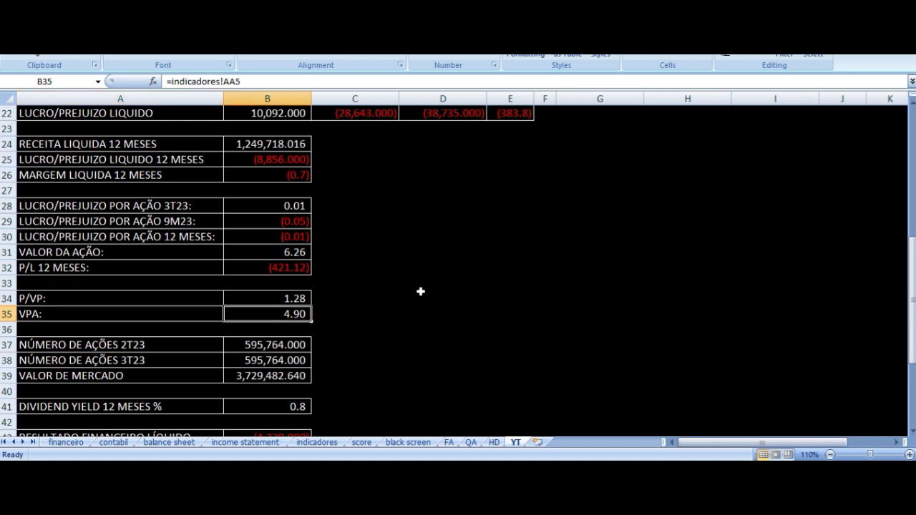
Recheck the share value (VALOR DA AÇÃO) for comparison with the VPA
key("Up")
key("Up")
key("Up")
key("Up")
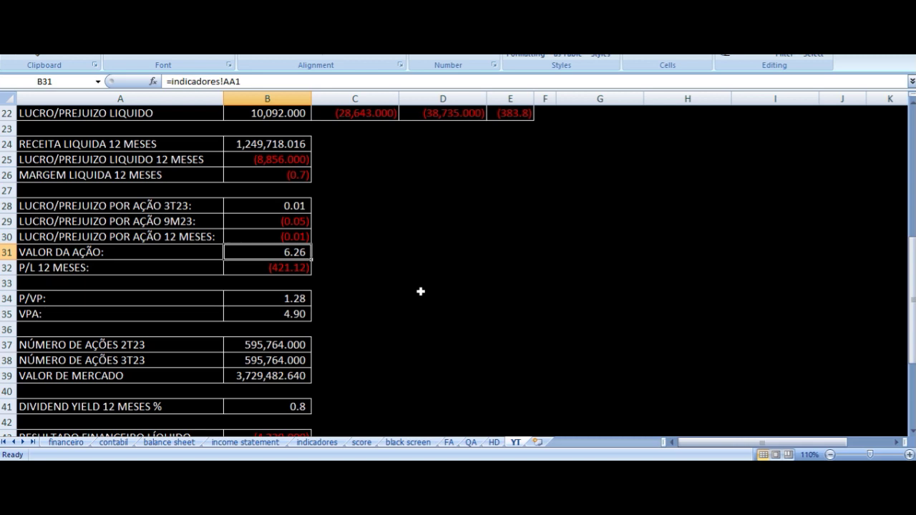
Examine the book value per share (VPA) in B35 and the P/VP ratio in B34
key("Down")
key("Down")
key("Left")
key("Down")
key("Down")
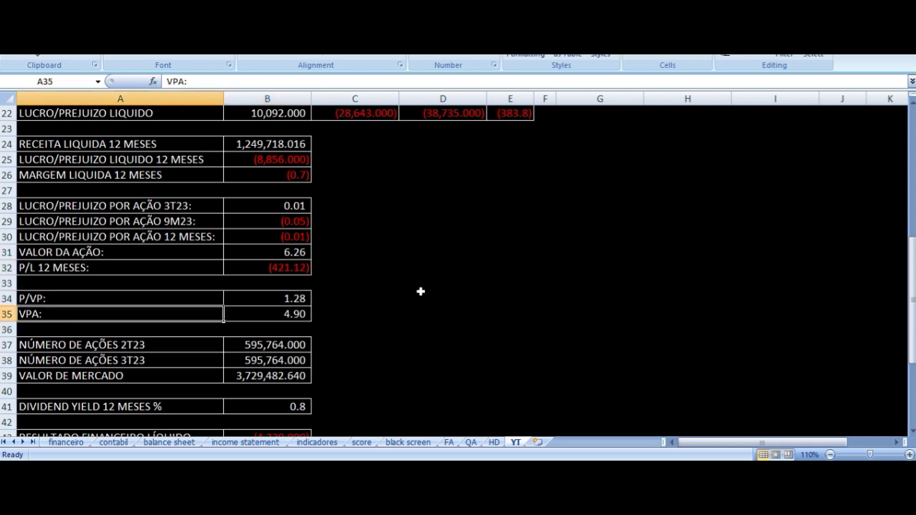
key("Right")
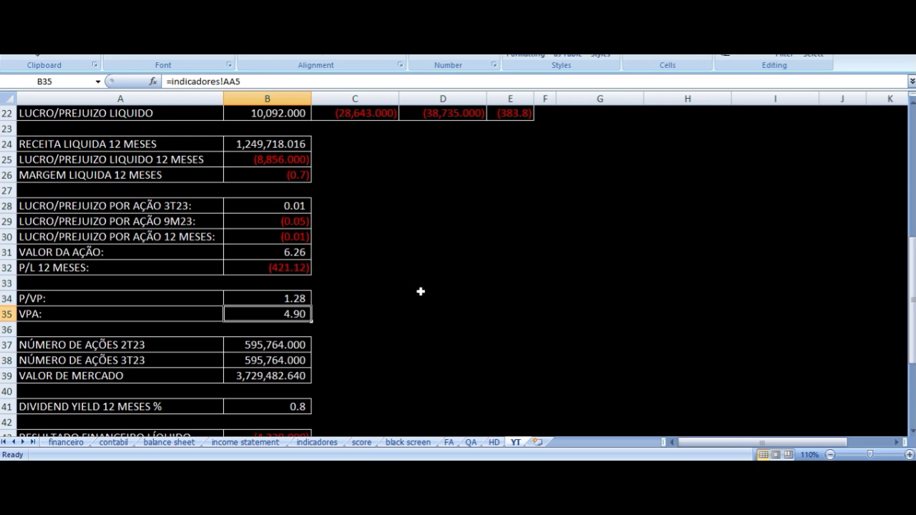
key("Up")
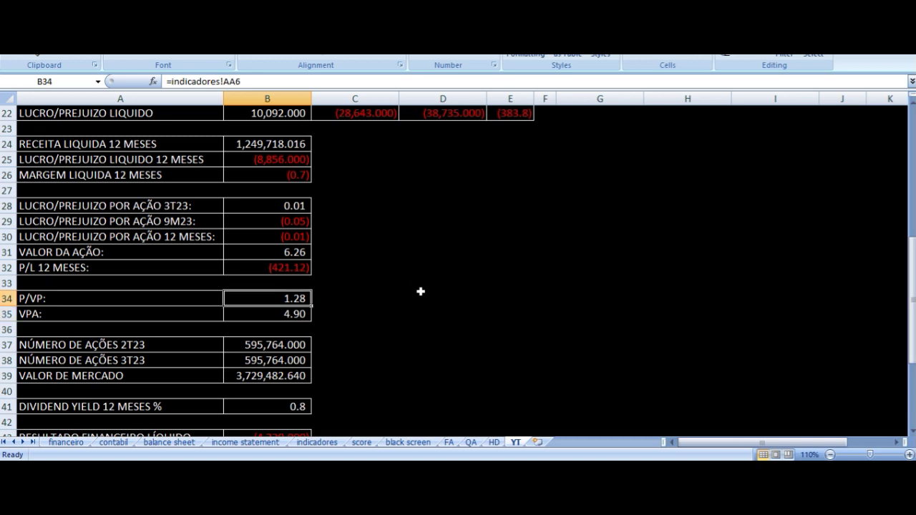
Recheck the 12-month profit or loss per share in B30, and return to the P/VP ratio
key("Up")
key("Up")
key("Up")
key("Up")
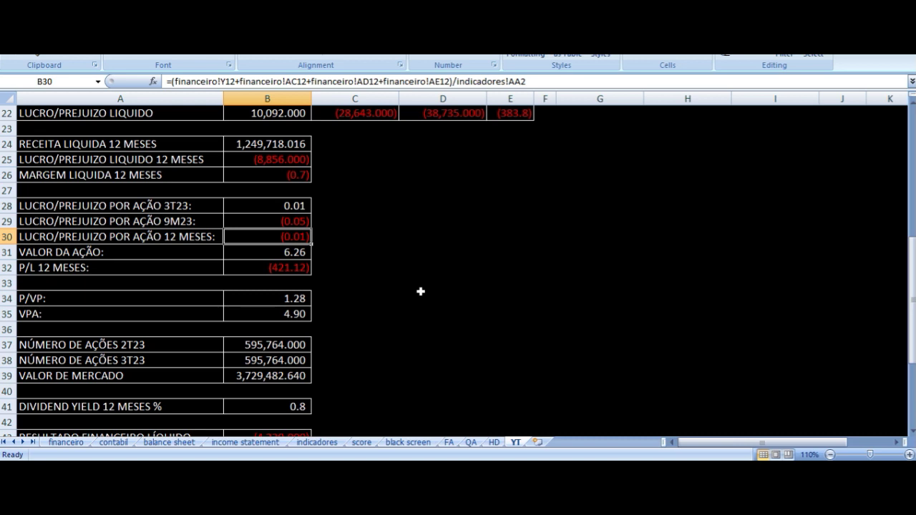
key("Down")
key("Down")
key("Down")
key("Down")
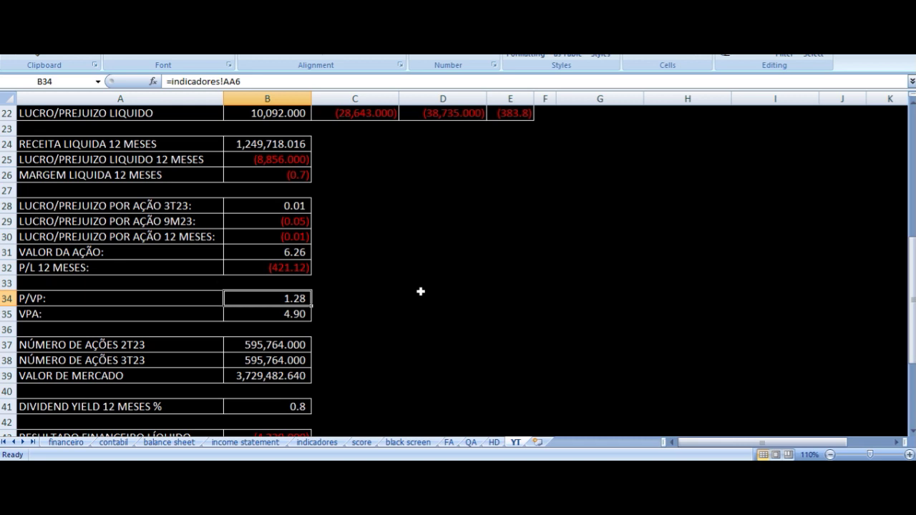
Compare the 12-month P/L ratio in B32 with the P/VP ratio in B34
key("Left")
key("Right")
key("Up")
key("Up")
key("Up")
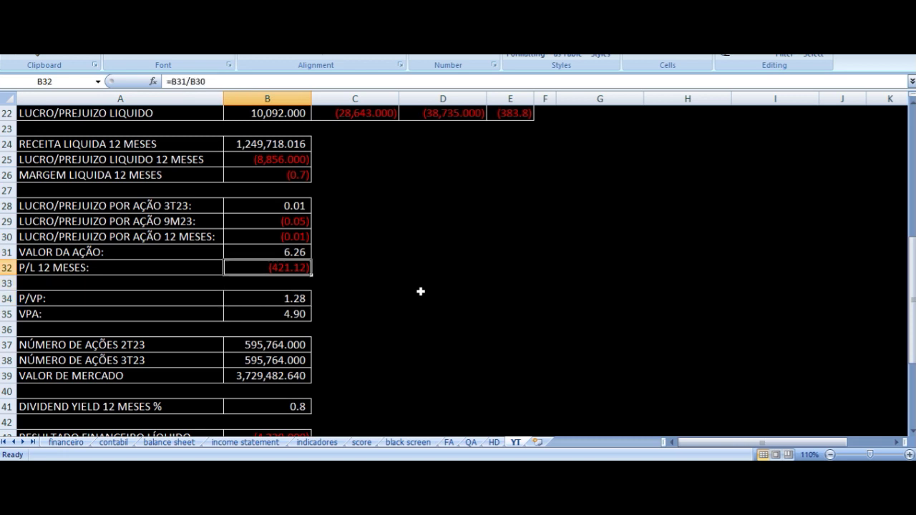
key("Down")
key("Down")
key("Down")
key("Down")
key("Up")
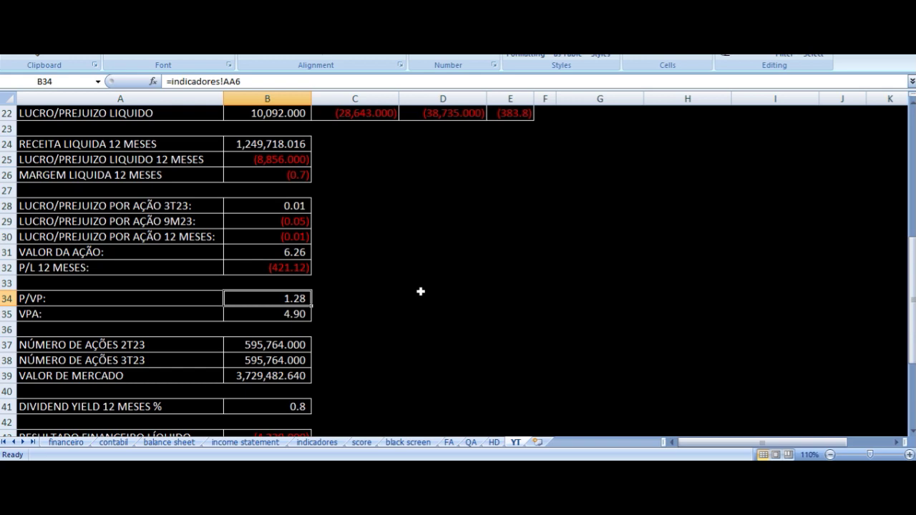
Examine the number of shares for 2T23 and 3T23 and the market value (VALOR DE MERCADO)
scroll(421, 291, "down", 3)
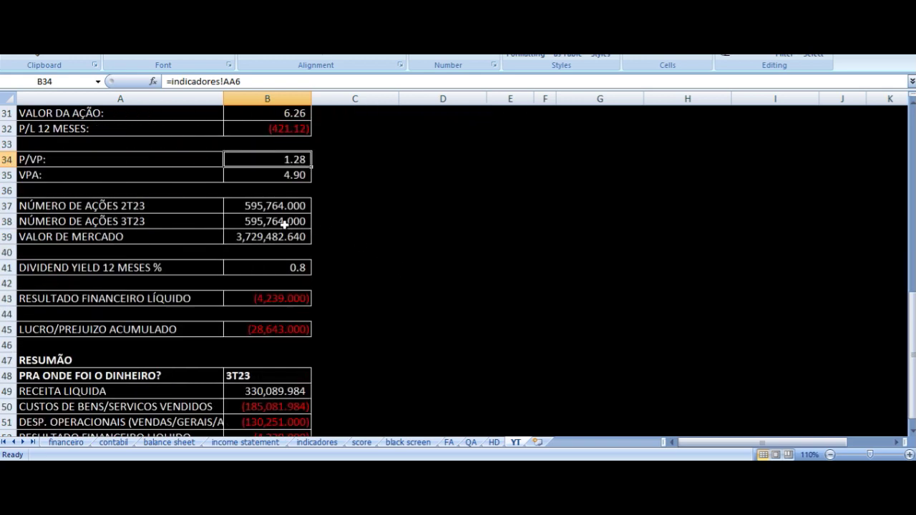
left_click(262, 207)
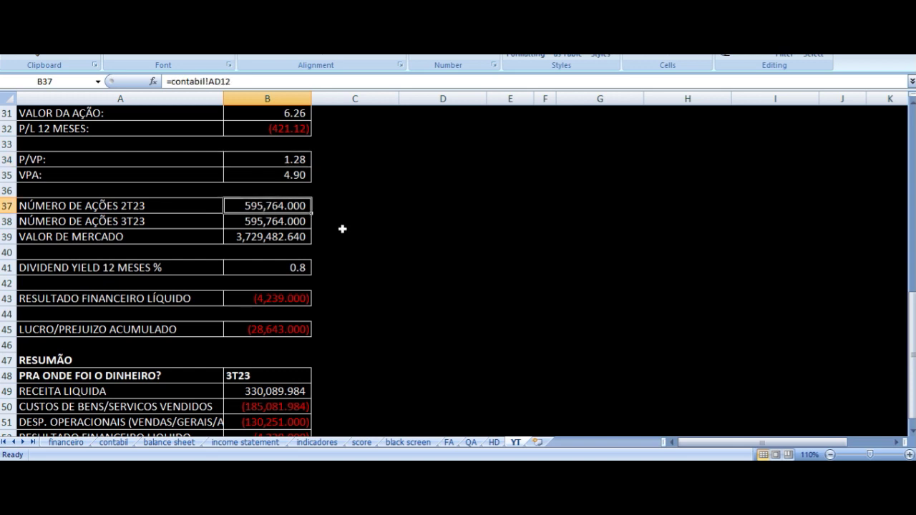
key("Left")
key("Down")
key("Right")
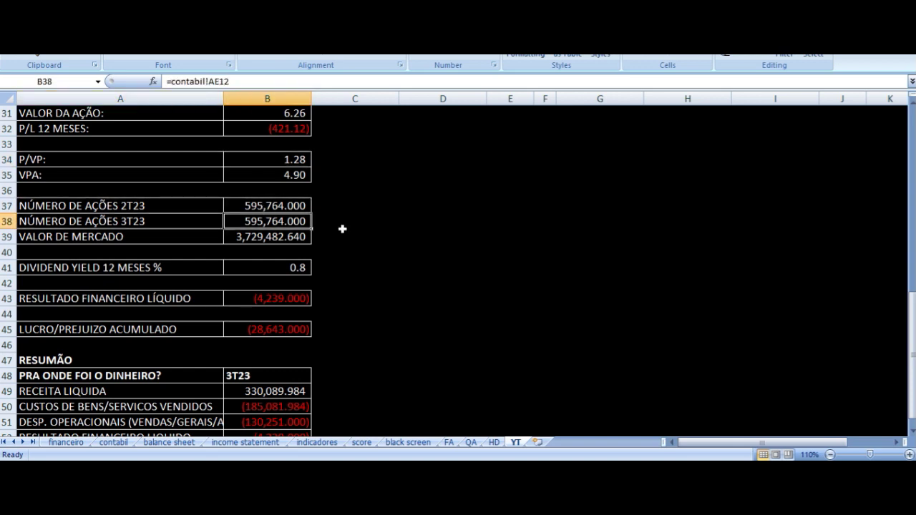
key("Down")
key("Left")
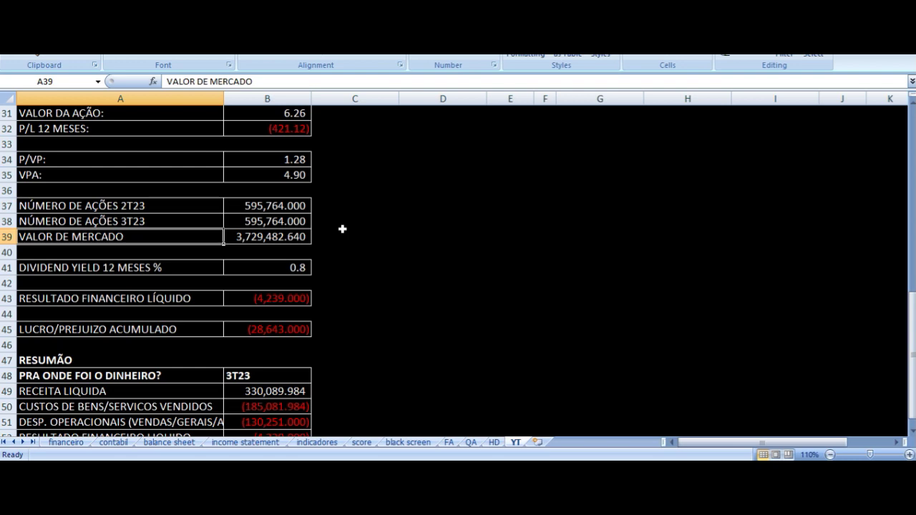
Examine the 12-month dividend yield, the net financial result and the accumulated profit or loss
key("Down")
key("Down")
key("Right")
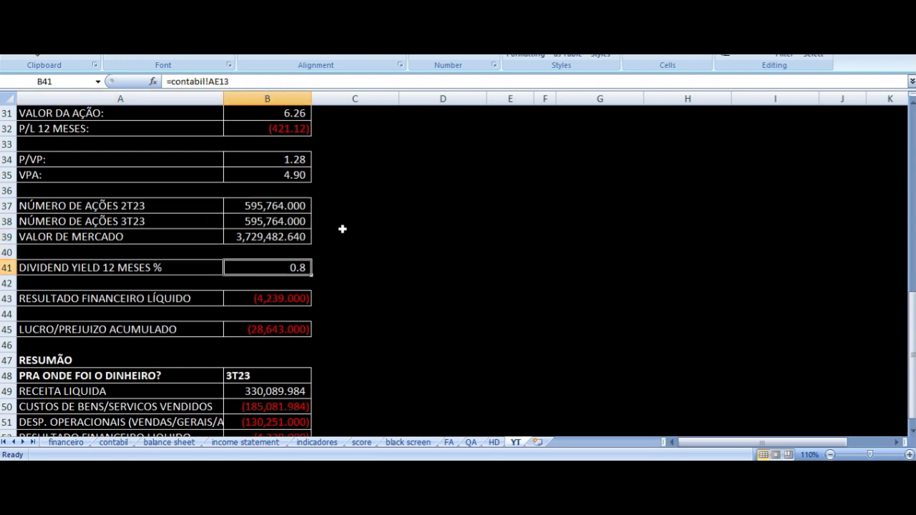
scroll(342, 229, "down", 2)
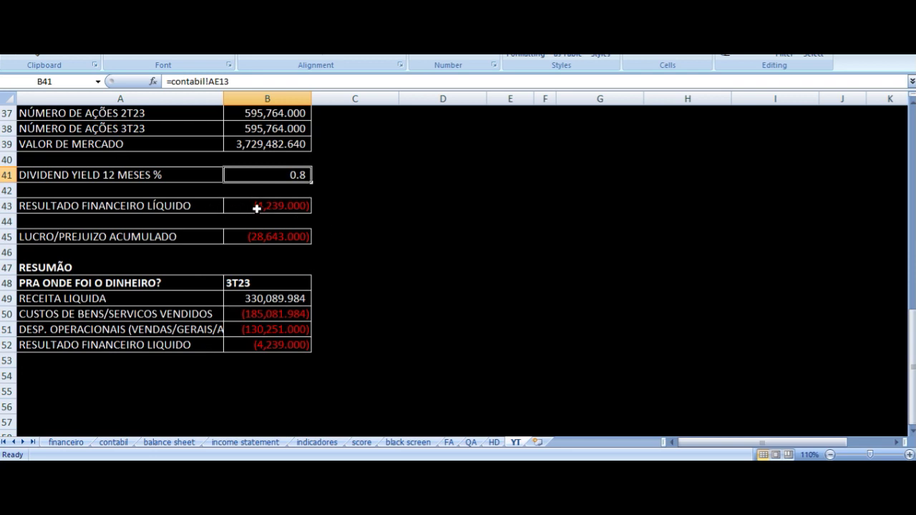
left_click(93, 234)
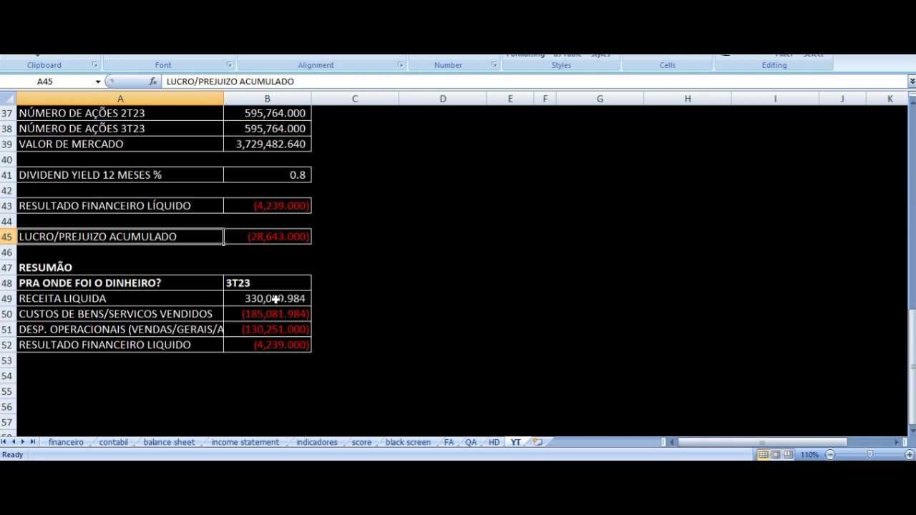
Compare the RECEITA LIQUIDA in the RESUMÃO table with the 3T23 net revenue in the quarterly table
left_click(276, 300)
scroll(515, 289, "up", 12)
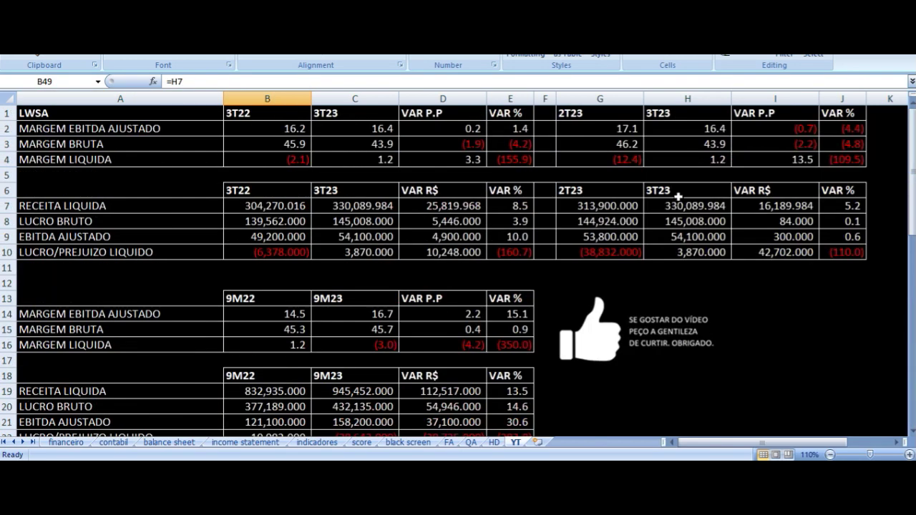
left_click(680, 206)
scroll(520, 251, "down", 10)
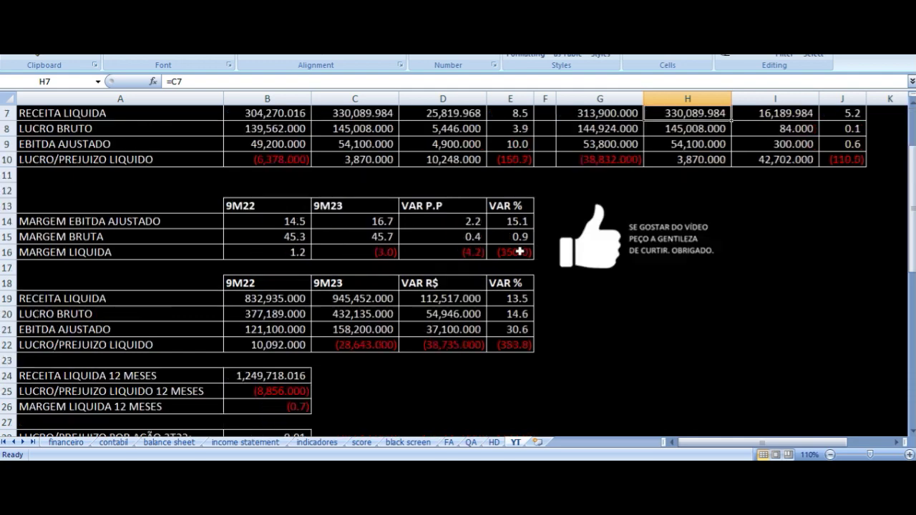
scroll(520, 250, "down", 3)
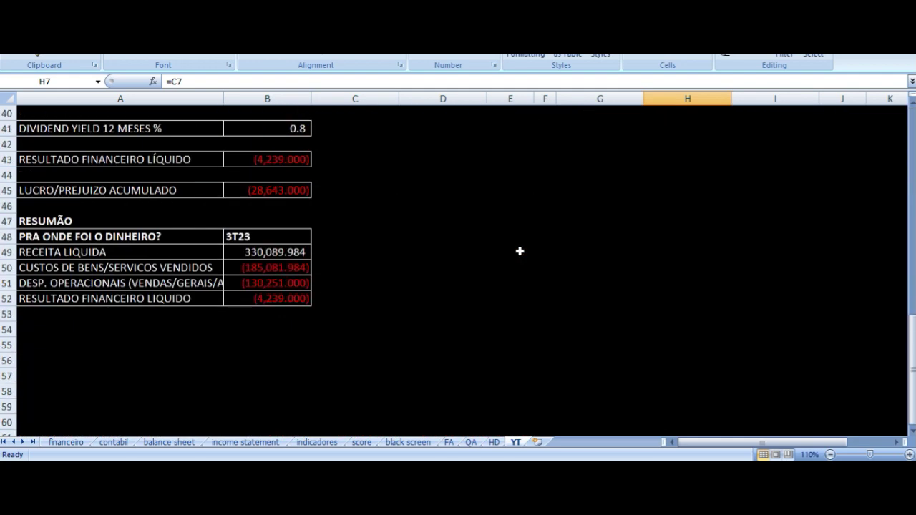
left_click(248, 254)
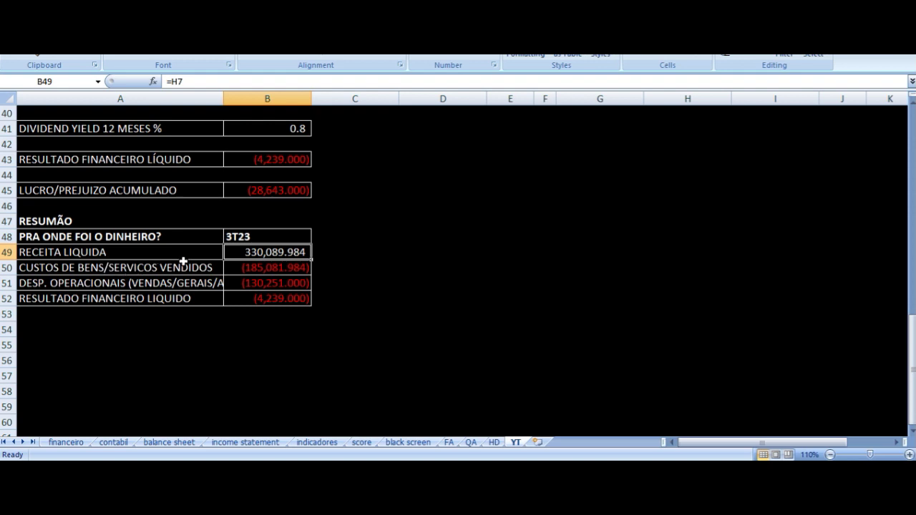
Examine the cost of goods and services sold and the operating expenses in the RESUMÃO table
left_click(256, 270)
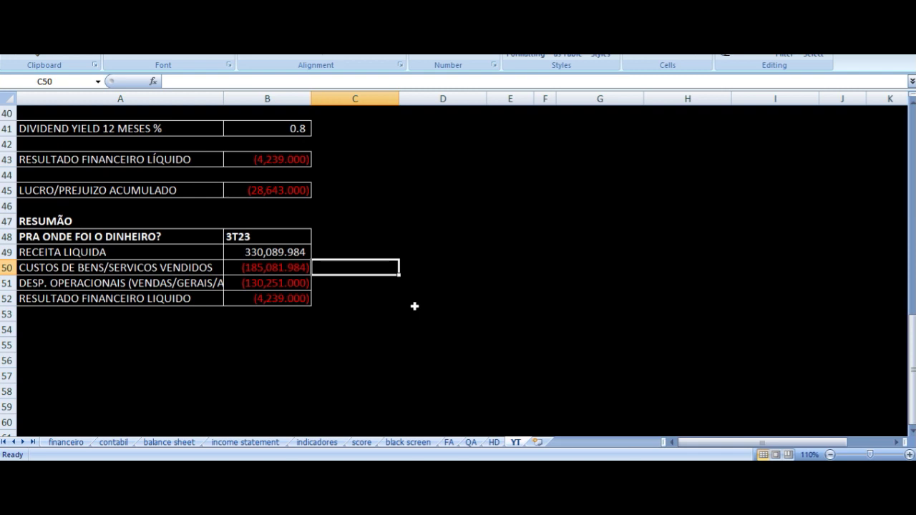
key("Left")
key("Down")
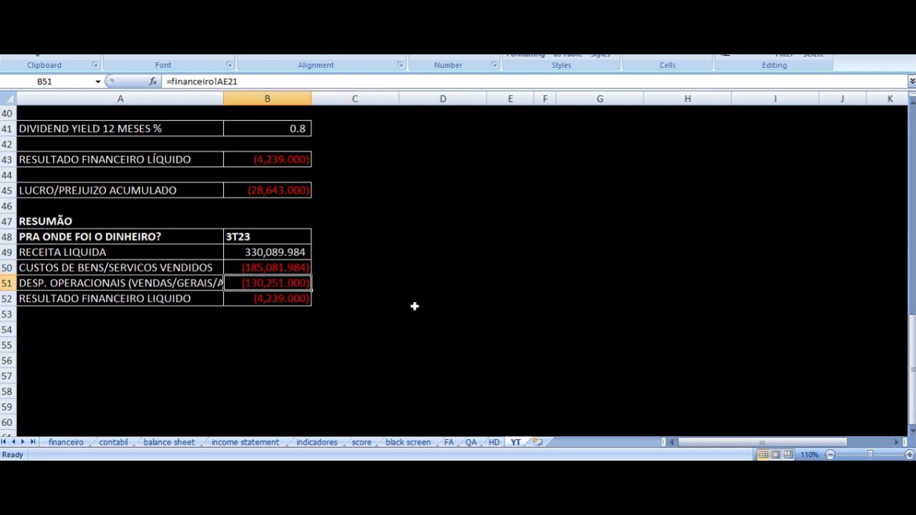
key("Left")
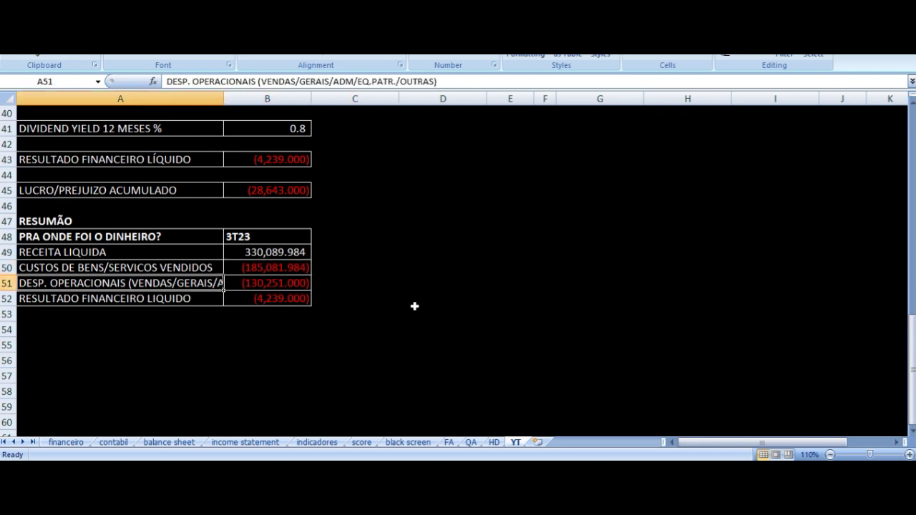
key("Right")
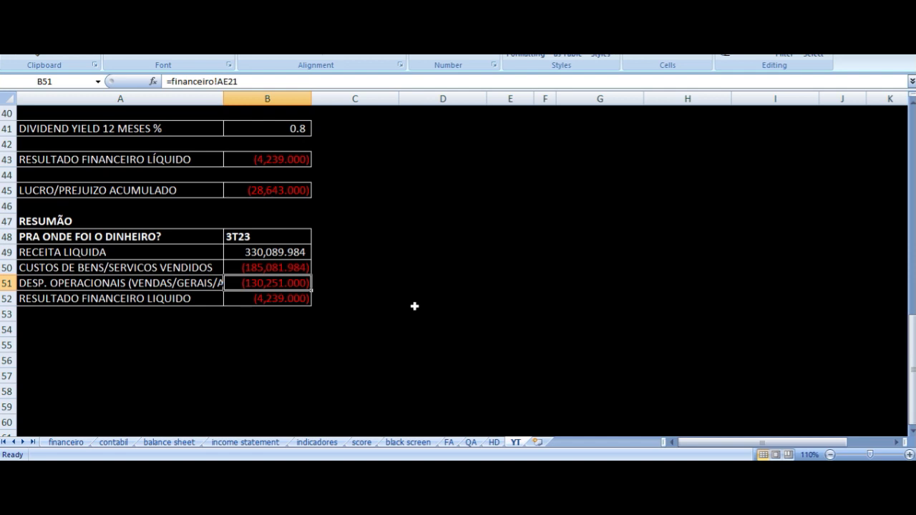
Check the sum of costs and operating expenses in B50:B51 against the net revenue in B49
key("Right")
key("Left")
key("Up")
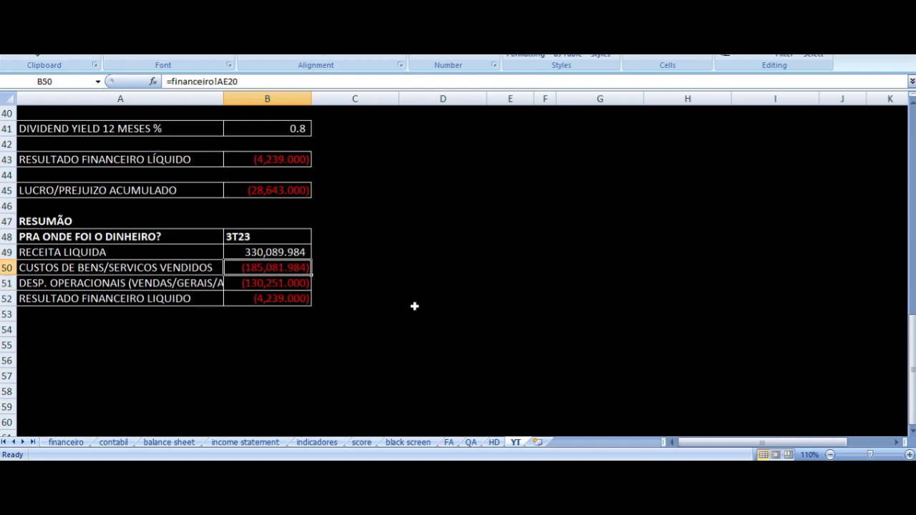
key("shift+Down")
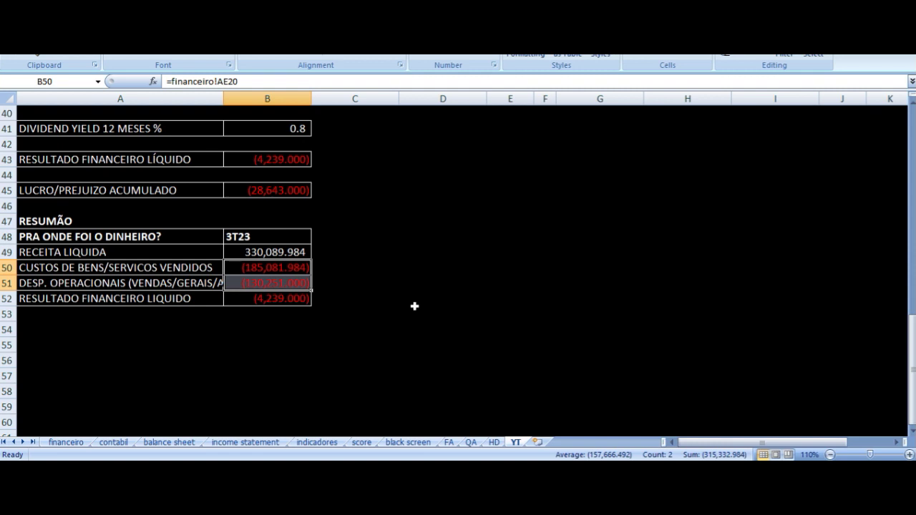
key("Up")
key("Up")
Examine the RESULTADO FINANCEIRO LIQUIDO in the RESUMÃO table, and return to the costs in B50
key("Down")
key("Down")
key("Down")
key("Down")
key("Left")
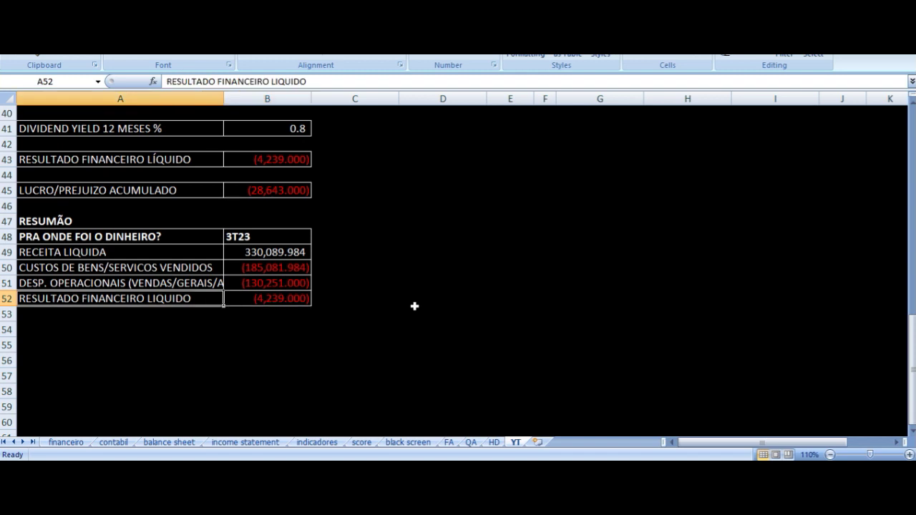
key("Right")
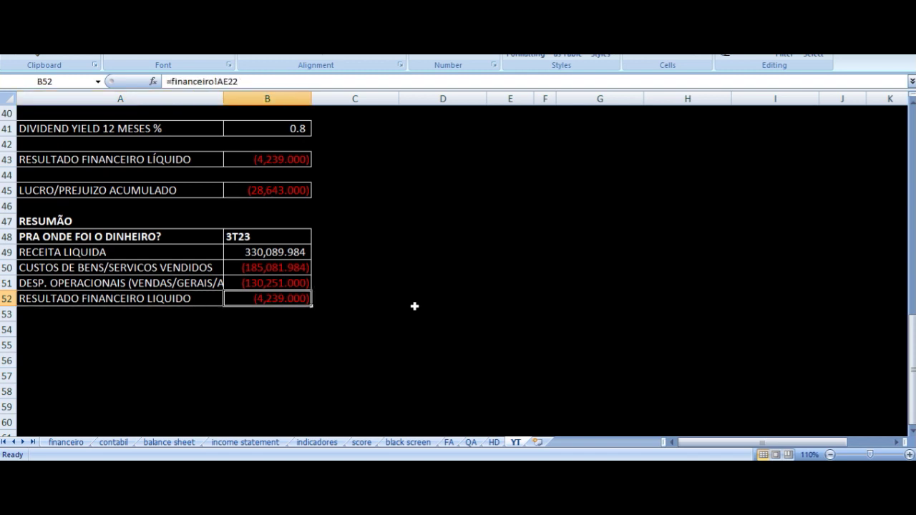
key("Up")
key("Up")
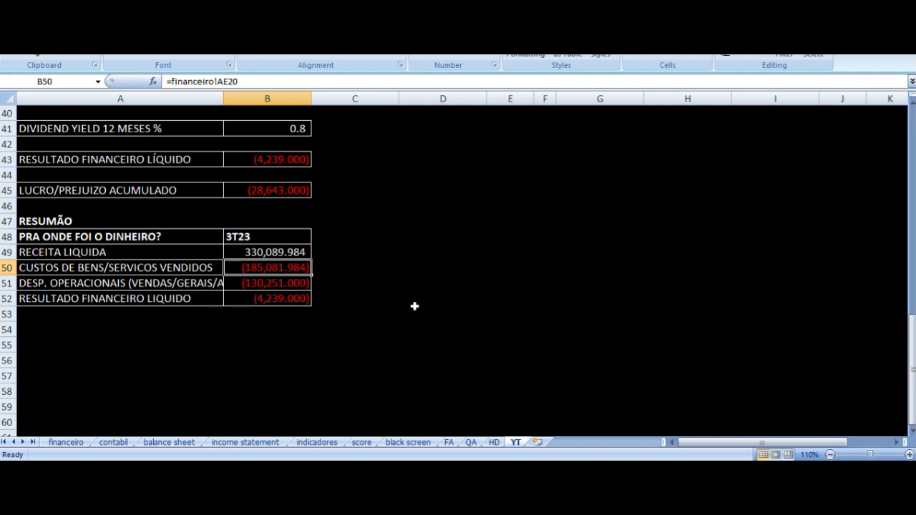
Compare the 3T23 LUCRO/PREJUIZO LIQUIDO in H10 with the sum of the RESUMÃO amounts in B49:B52
scroll(533, 345, "up", 13)
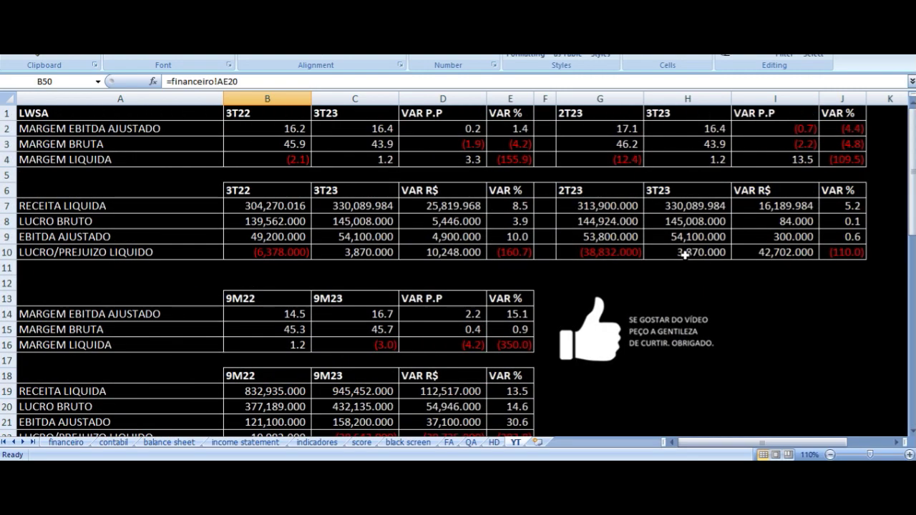
left_click(685, 253)
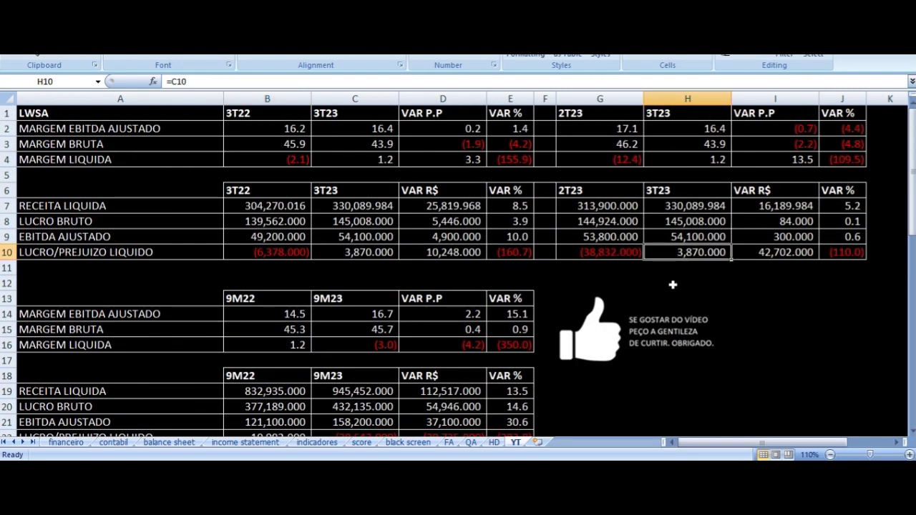
scroll(653, 279, "down", 13)
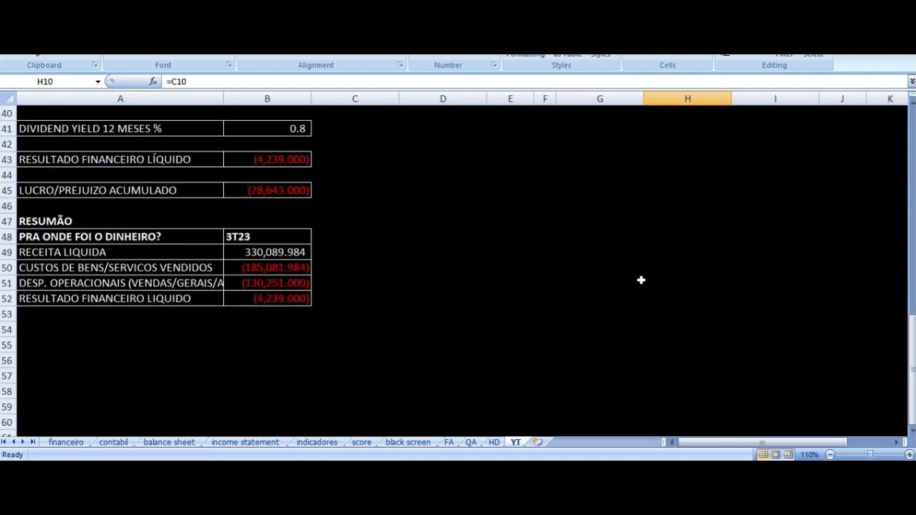
left_click_drag(279, 252, 281, 299)
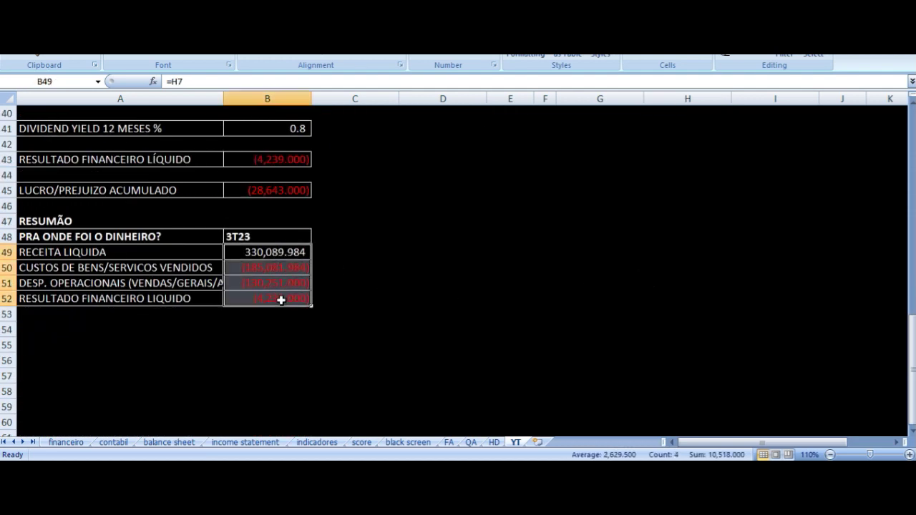
Review the four RESUMÃO amounts one by one, check the B49:B52 sum again, and return to the quarterly tables
left_click(277, 252)
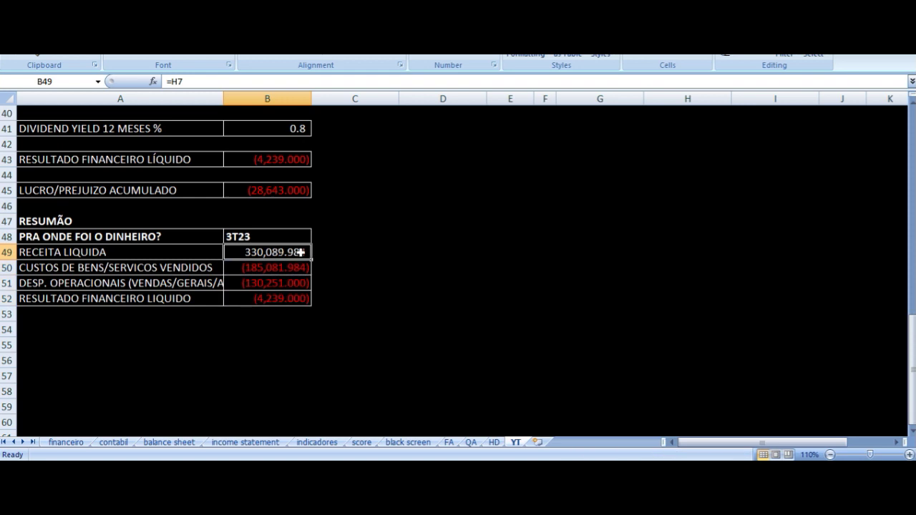
left_click(265, 269)
left_click(273, 284)
left_click(272, 299)
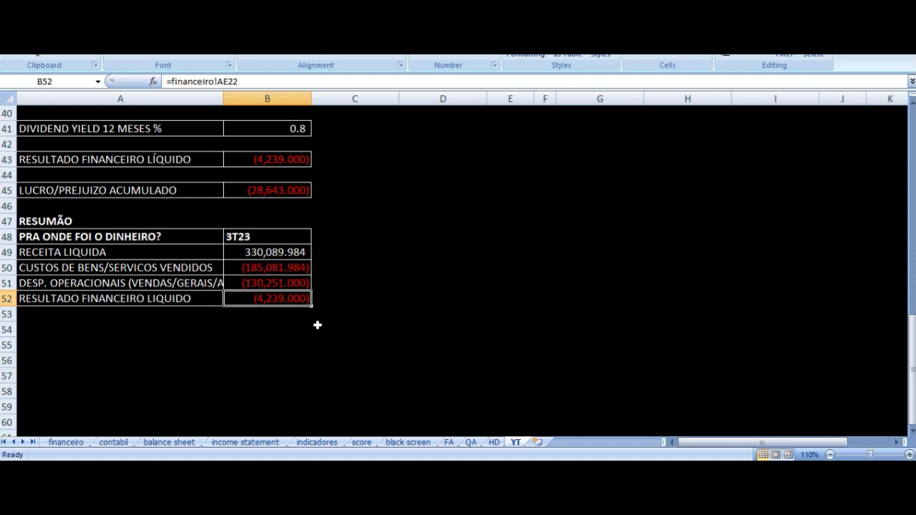
left_click_drag(280, 251, 282, 294)
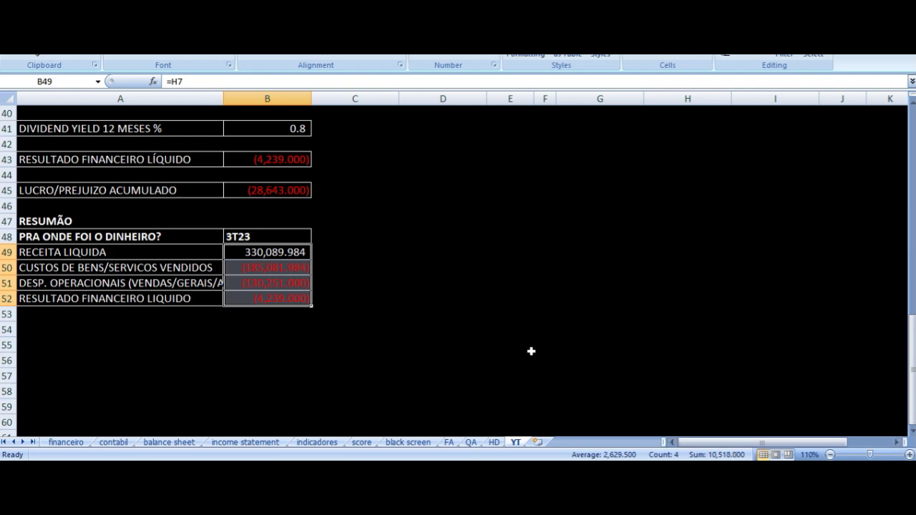
scroll(506, 299, "up", 13)
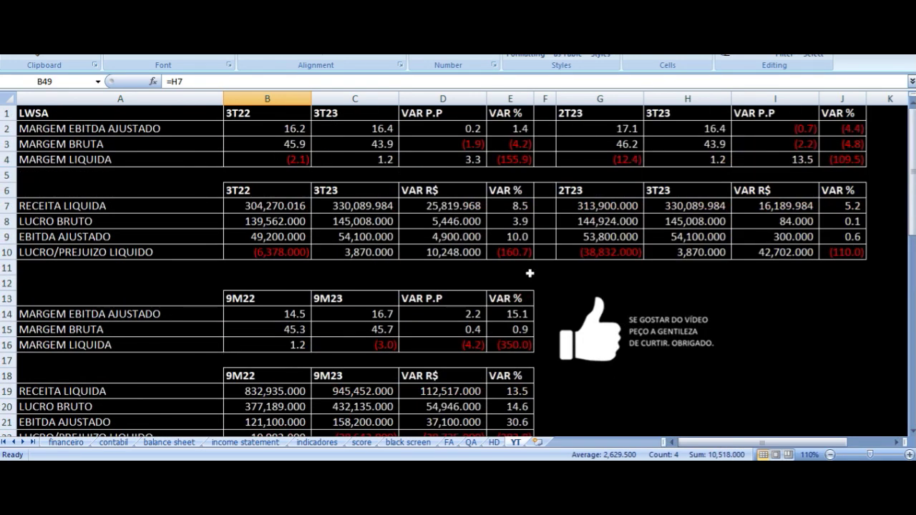
Select the 3T23 LUCRO/PREJUIZO LIQUIDO in H10 and recheck the RESUMÃO amounts before returning to the quarterly tables
left_click(668, 255)
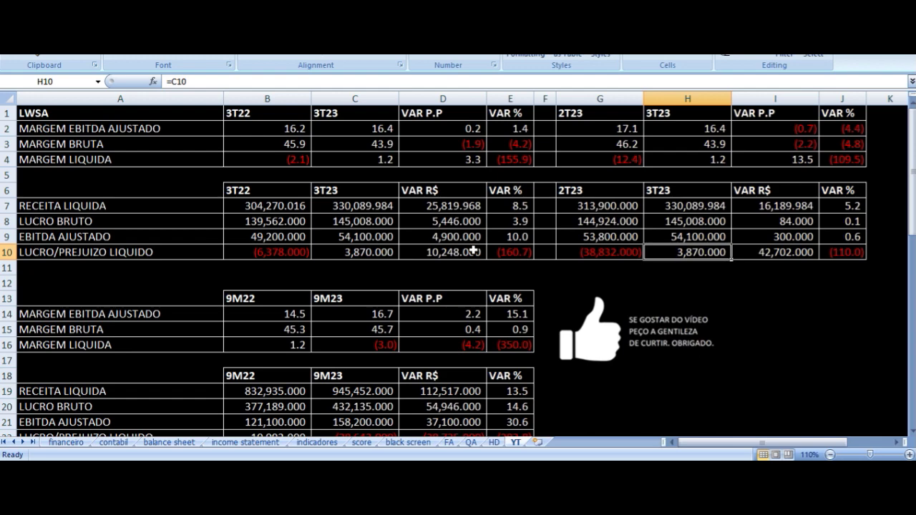
scroll(433, 272, "down", 11)
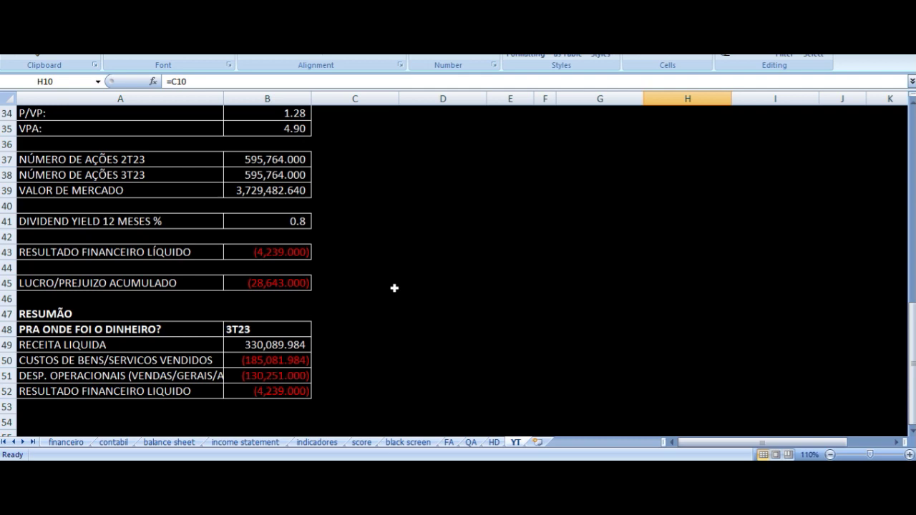
scroll(394, 288, "up", 11)
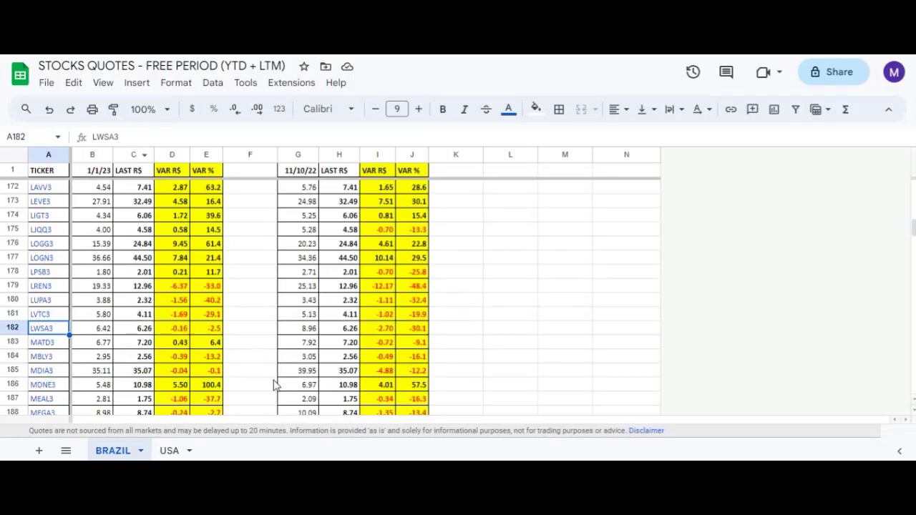
In the STOCKS QUOTES Google Sheet, review LWSA3's price on 1/1/23, its last price and the variations in B182:E182
left_click(244, 331)
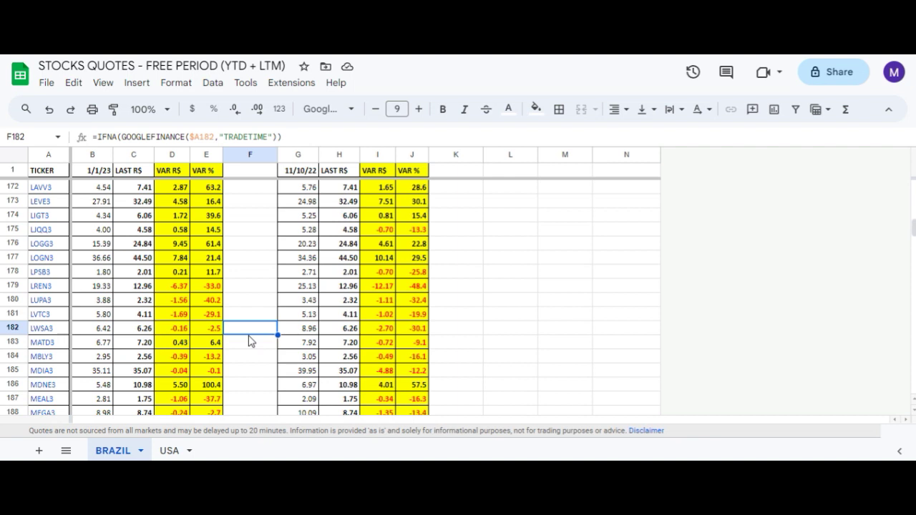
key("Left")
key("Left")
key("Left")
key("Left")
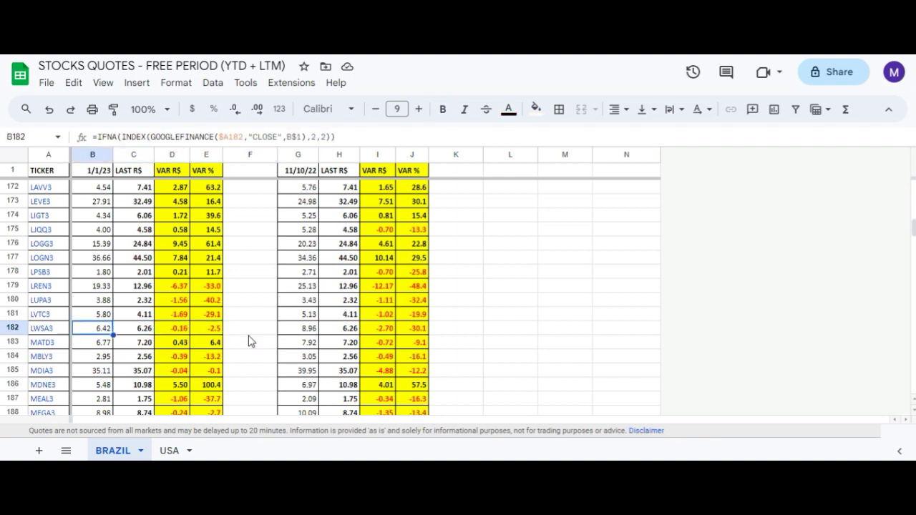
key("Right")
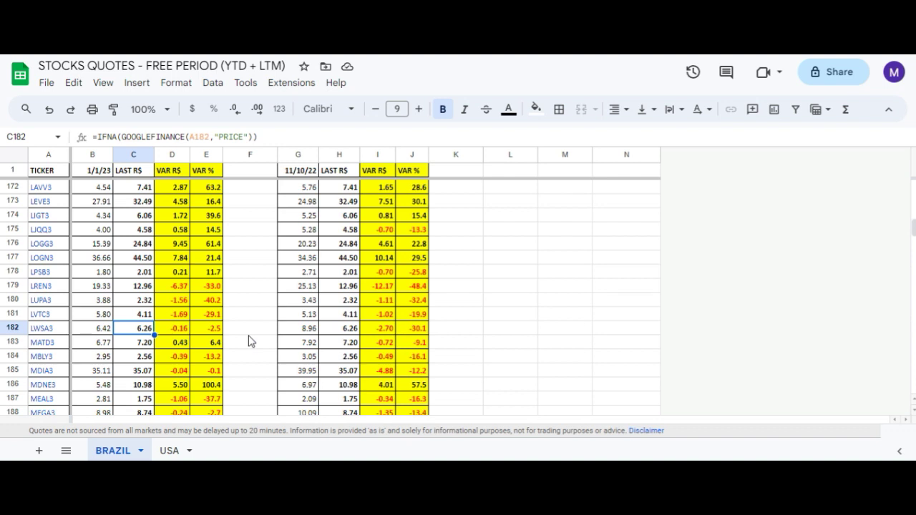
key("Right")
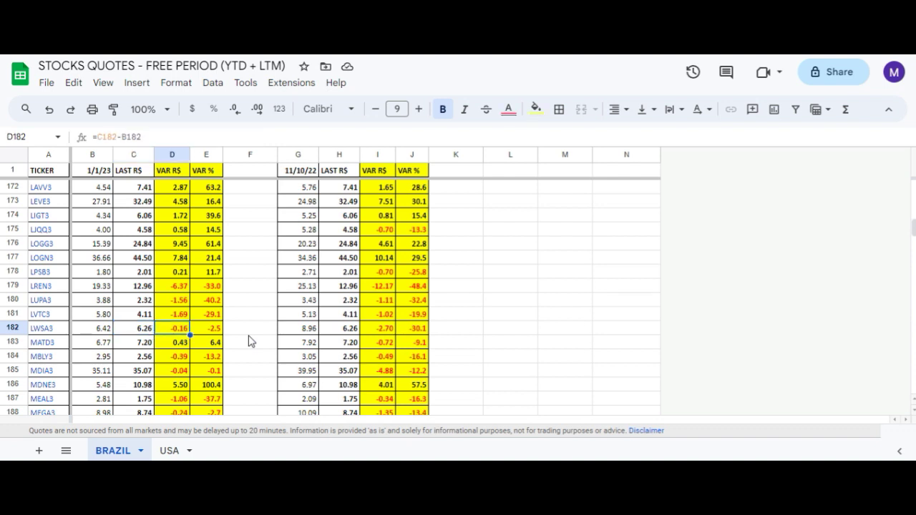
key("Right")
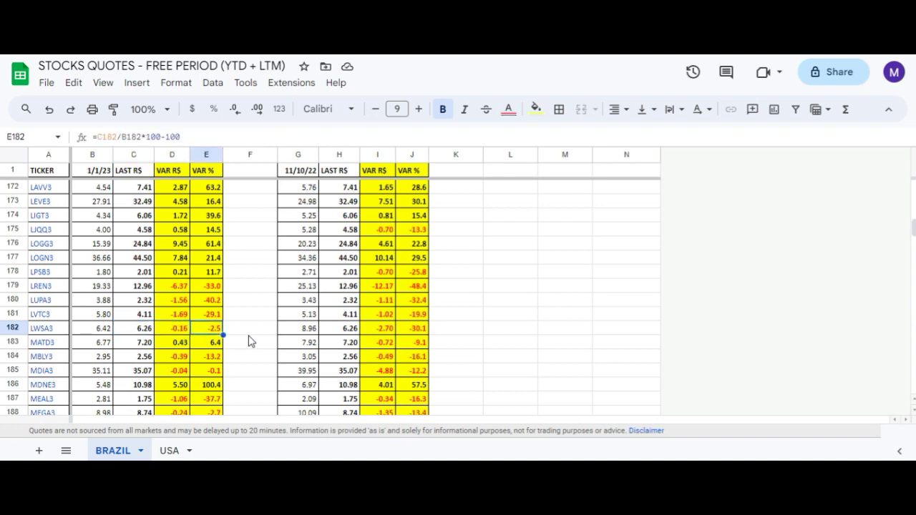
Review LWSA3's price on 11/10/22, its last price and the twelve-month variations in G182:J182
key("Right")
key("Right")
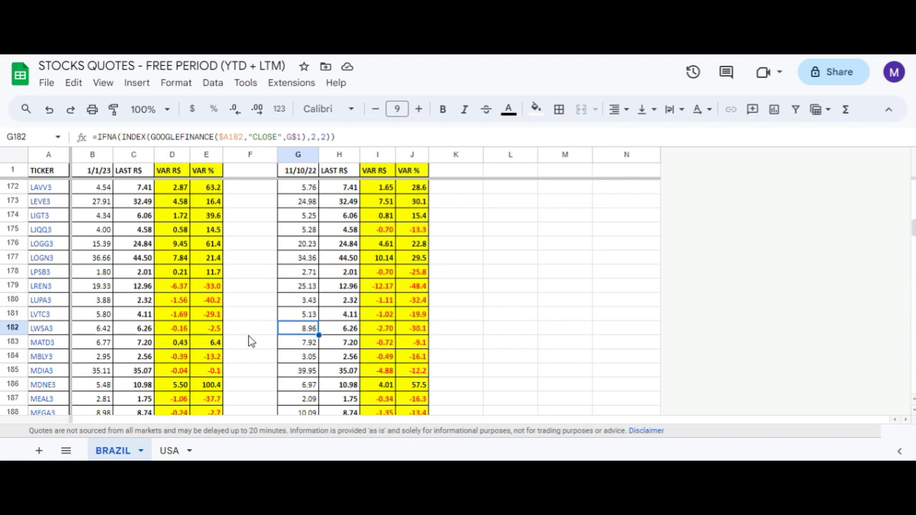
key("Right")
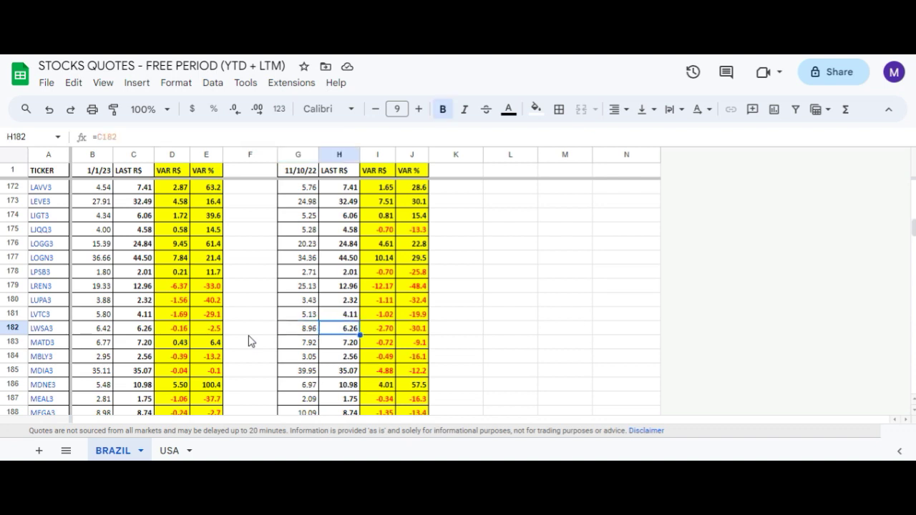
key("Right")
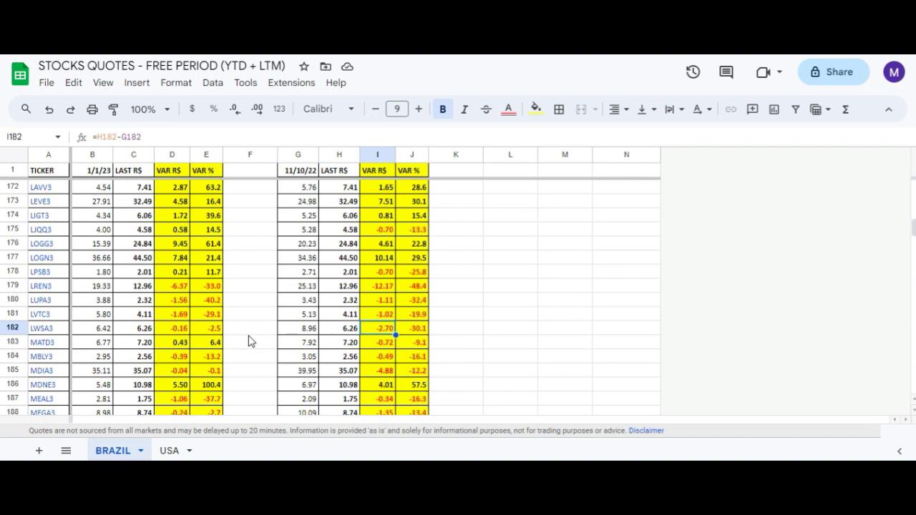
key("Right")
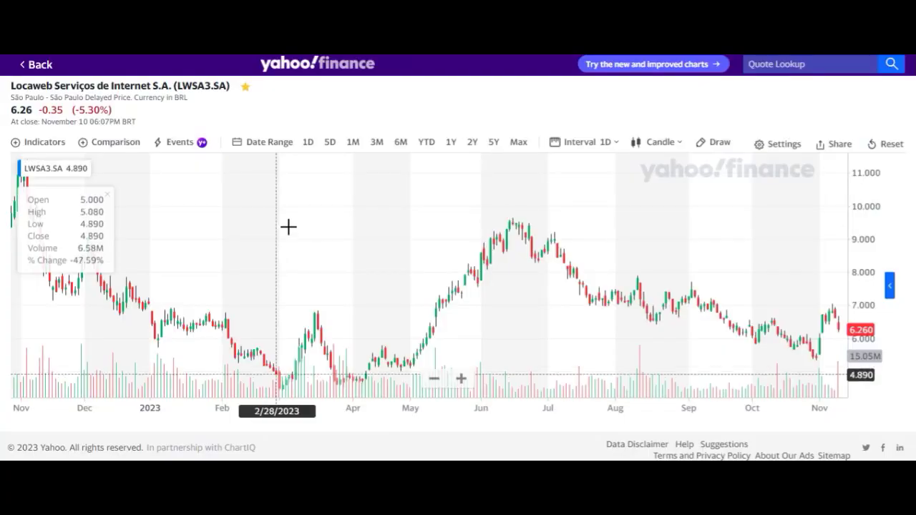
On the Yahoo Finance LWSA3.SA chart, examine the price history since 2020 and the lows of March 2023
scroll(308, 245, "down", 3)
scroll(322, 251, "down", 3)
scroll(427, 276, "down", 1)
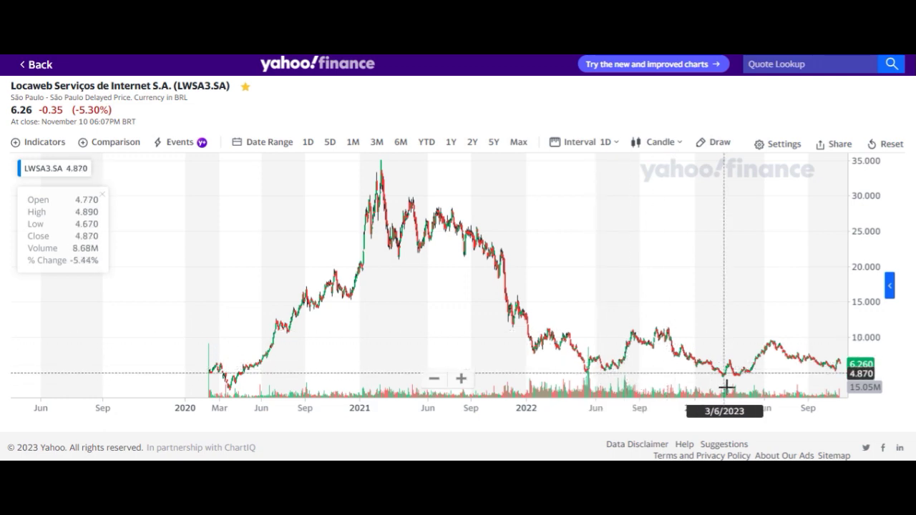
scroll(726, 386, "up", 3)
scroll(653, 392, "up", 3)
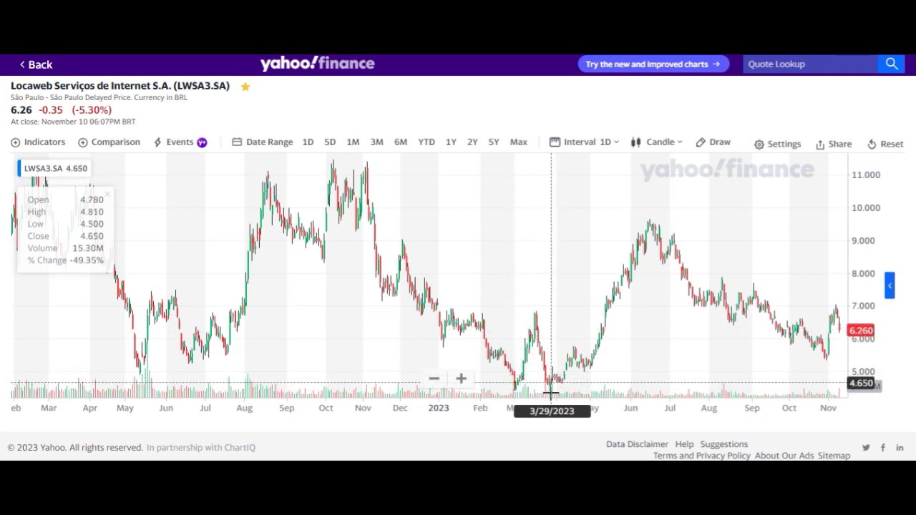
scroll(503, 282, "down", 5)
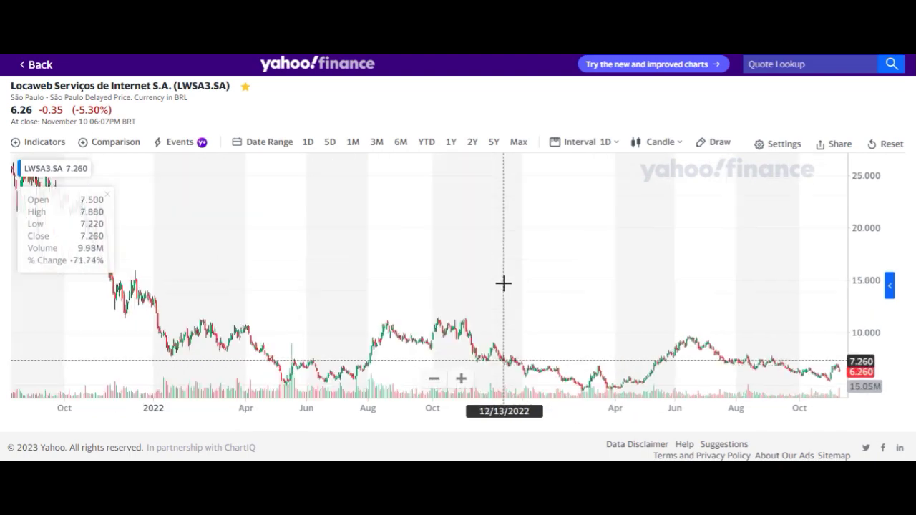
scroll(448, 219, "down", 2)
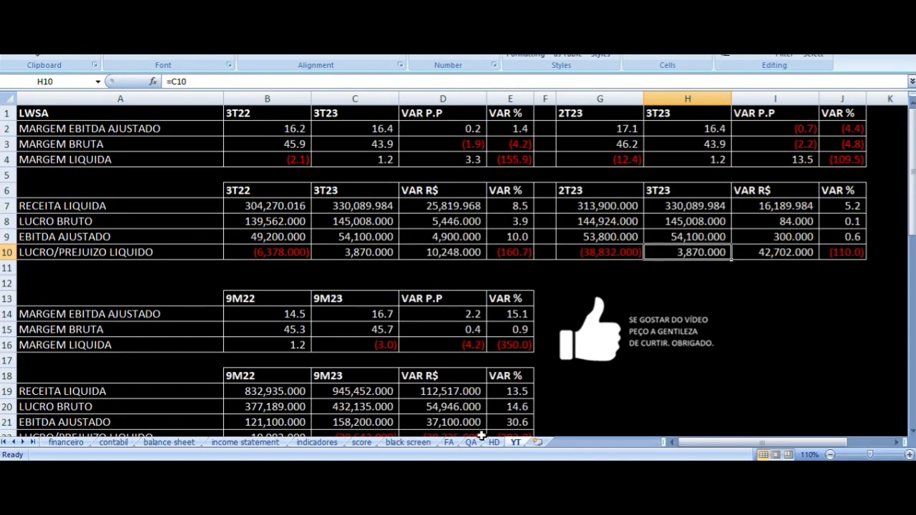
In the Excel workbook, open the HD sheet and examine the revenue and net profit of the 31/03/2019 quarter
left_click(494, 443)
key("Left")
key("Left")
key("Left")
key("Right")
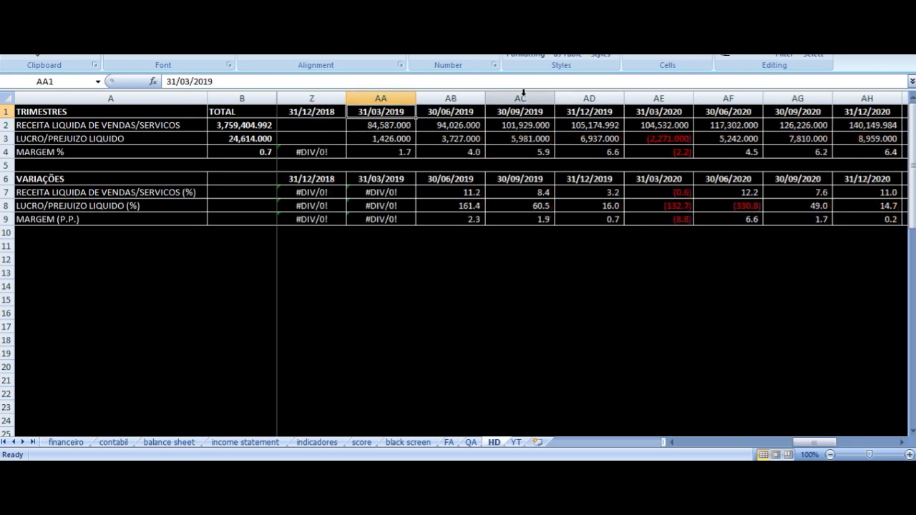
key("Down")
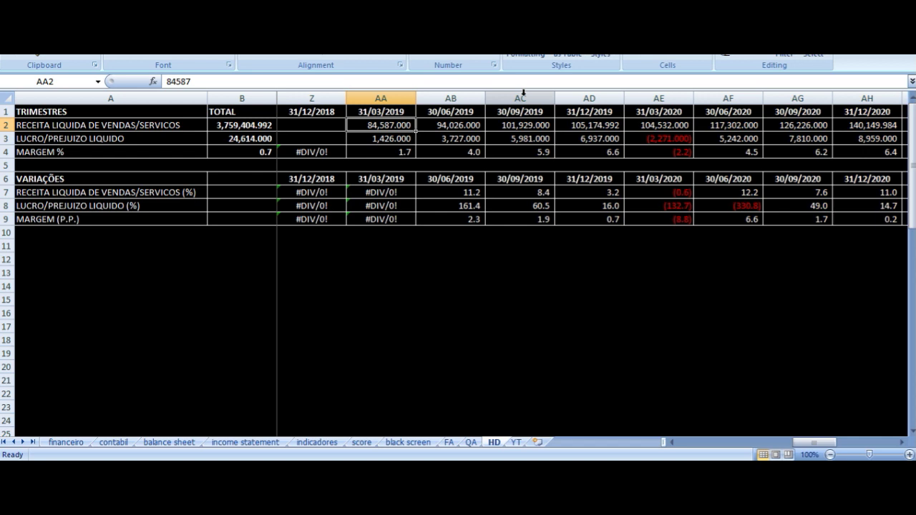
key("Down")
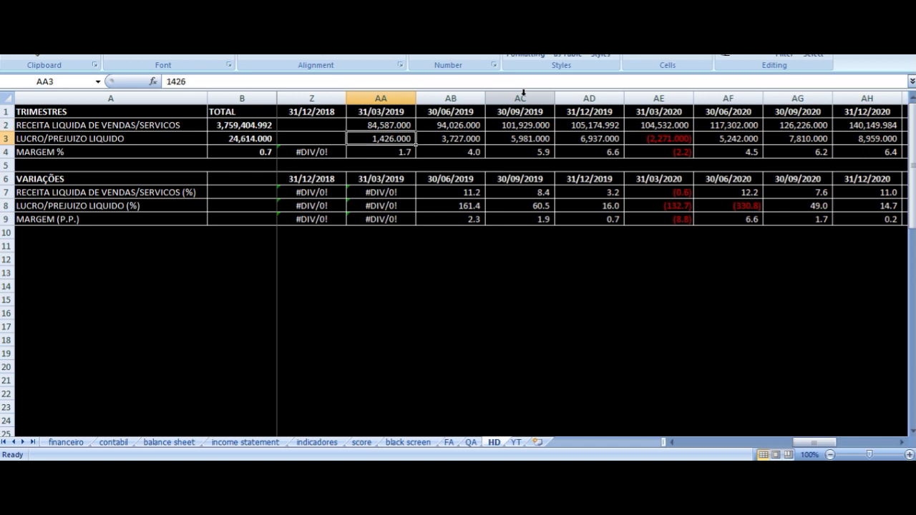
Follow the quarterly RECEITA LIQUIDA DE VENDAS/SERVICOS from 30/06/2019 through 31/03/2020 in row 2
key("Up")
key("Right")
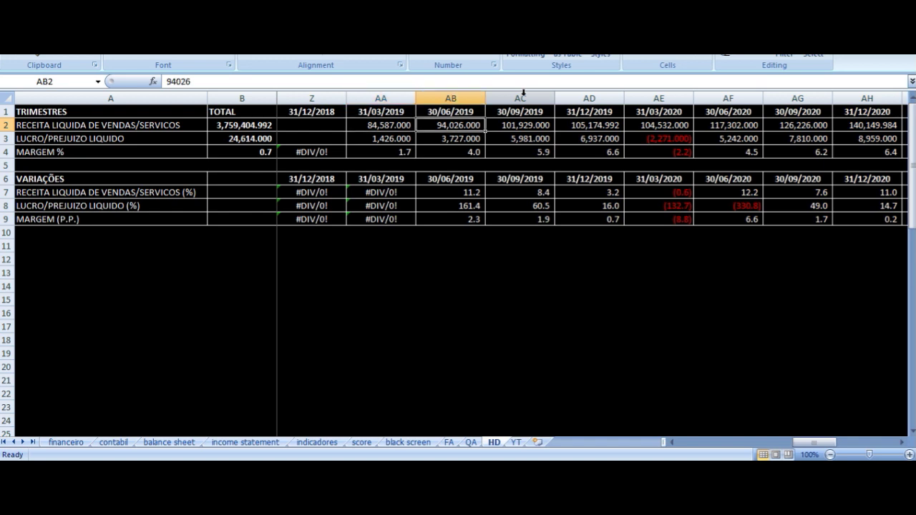
key("Right")
key("Right")
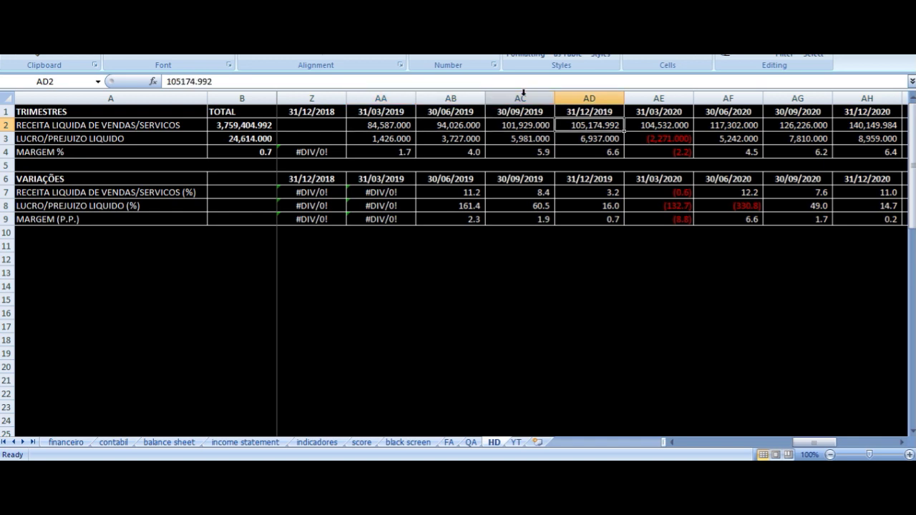
key("Right")
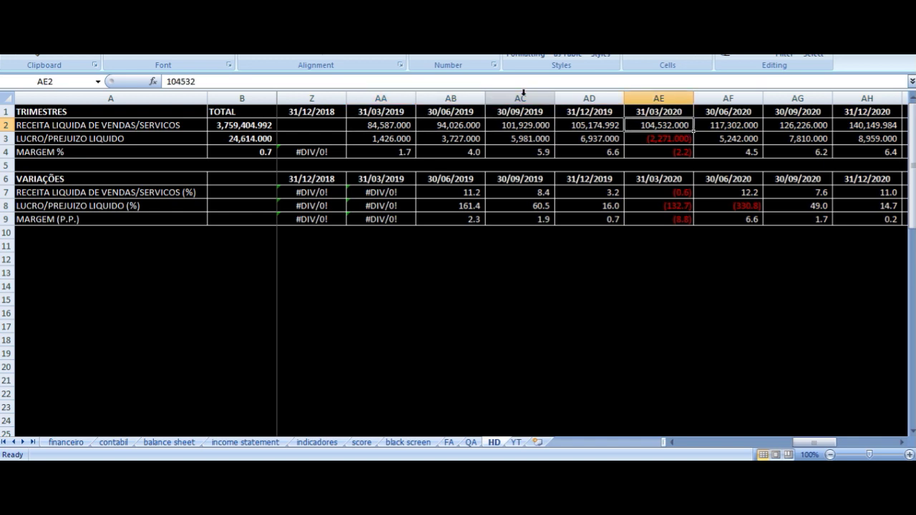
Check the 31/03/2020 revenue variation in AE7 and the same quarter's LUCRO/PREJUIZO LIQUIDO in AE3
key("Up")
key("Down")
key("Down")
key("Down")
key("Down")
key("Down")
key("Down")
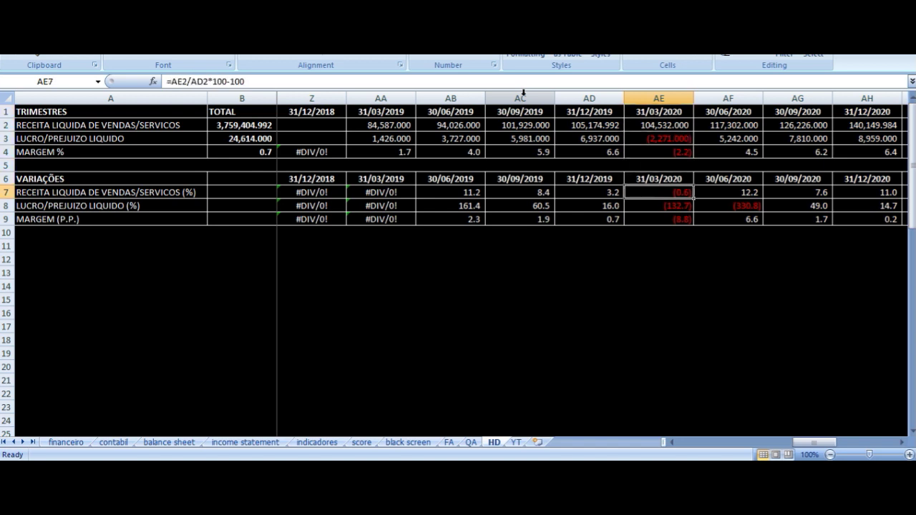
key("Up")
key("Up")
key("Up")
key("Up")
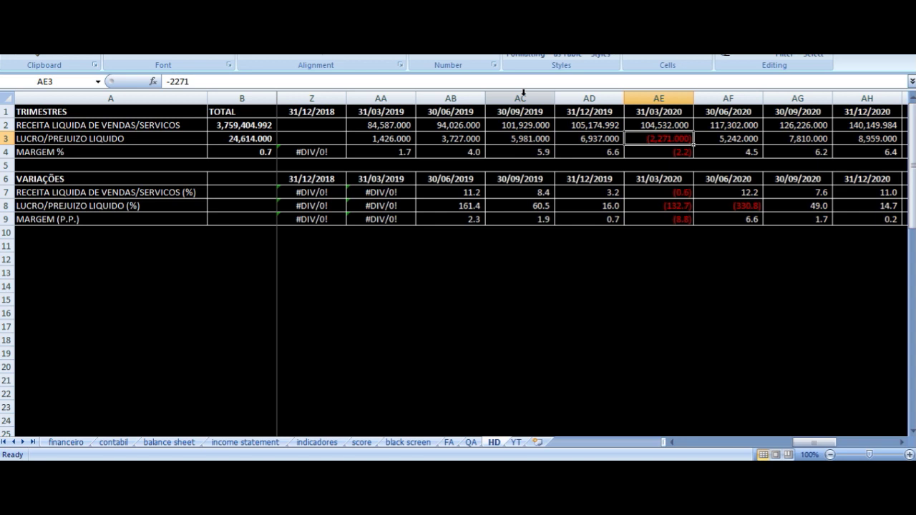
Compare the quarterly LUCRO/PREJUIZO LIQUIDO in row 3 from 31/03/2019 through 30/06/2020
key("Left")
key("Left")
key("Left")
key("Left")
key("Right")
key("Right")
key("Right")
key("Right")
key("Right")
Follow the quarterly net revenue in row 2 from 31/03/2020 through 31/03/2021
key("Up")
key("Left")
key("Right")
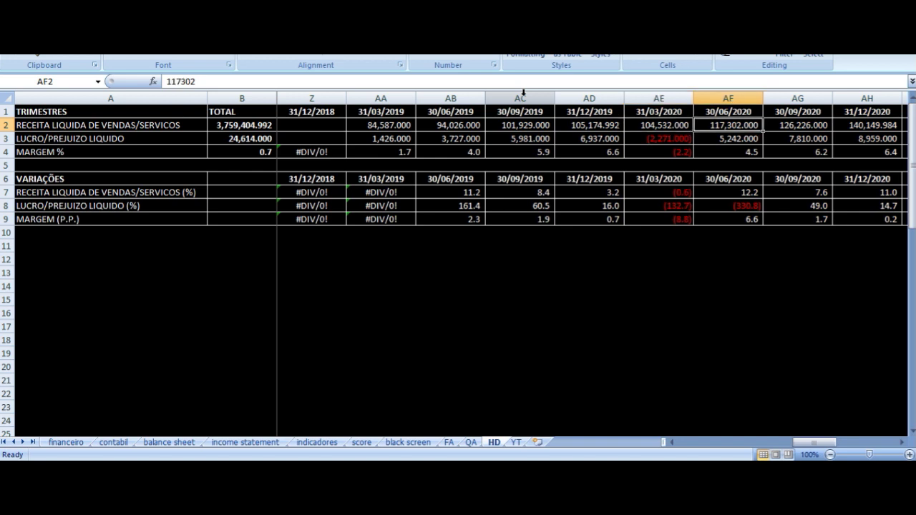
key("Right")
key("Right")
key("Right")
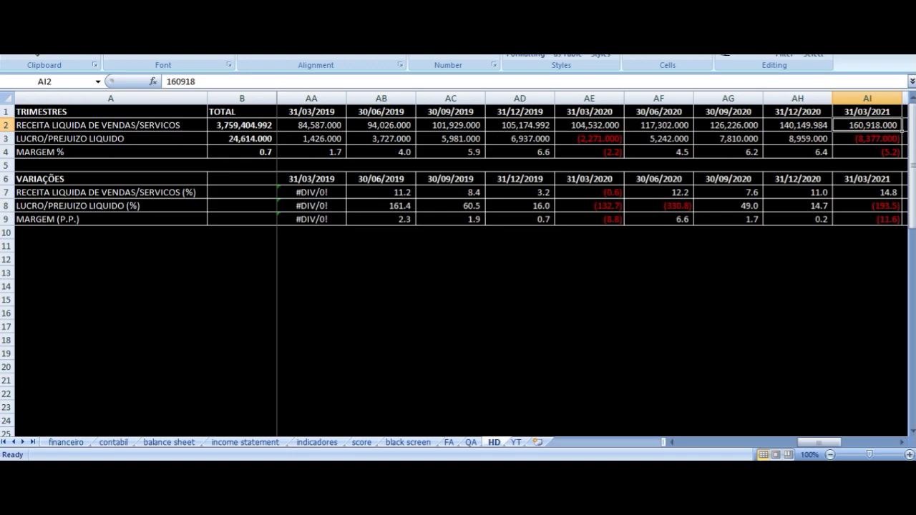
Switch to the Yahoo Finance chart to check LWSA3's share price in early 2021, and return to the HD sheet
mouse_move(501, 468)
left_click(469, 411)
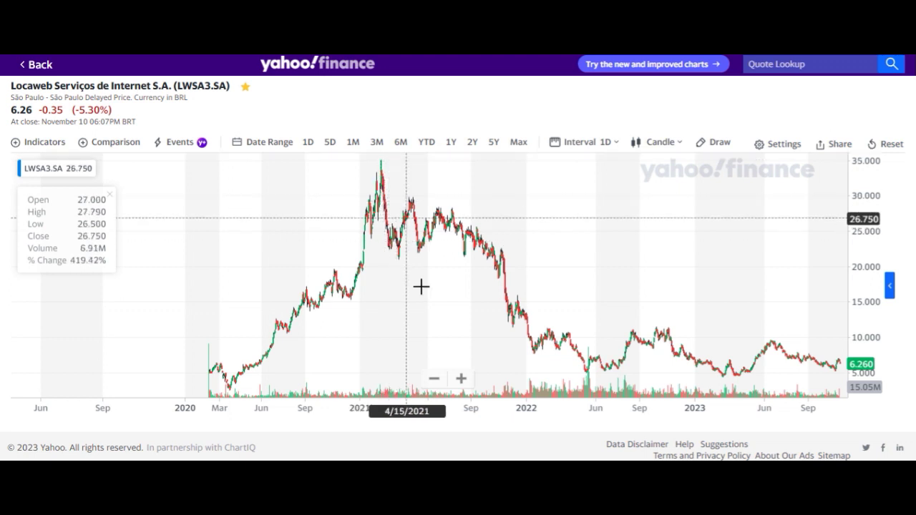
key("alt+Tab")
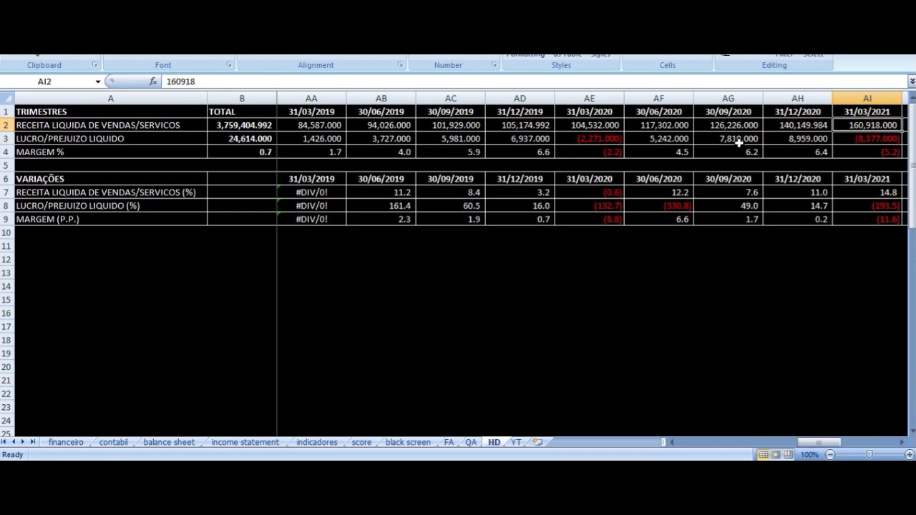
Compare the 31/03/2021 net revenue in AI2 with that quarter's LUCRO/PREJUIZO LIQUIDO in AI3
key("Down")
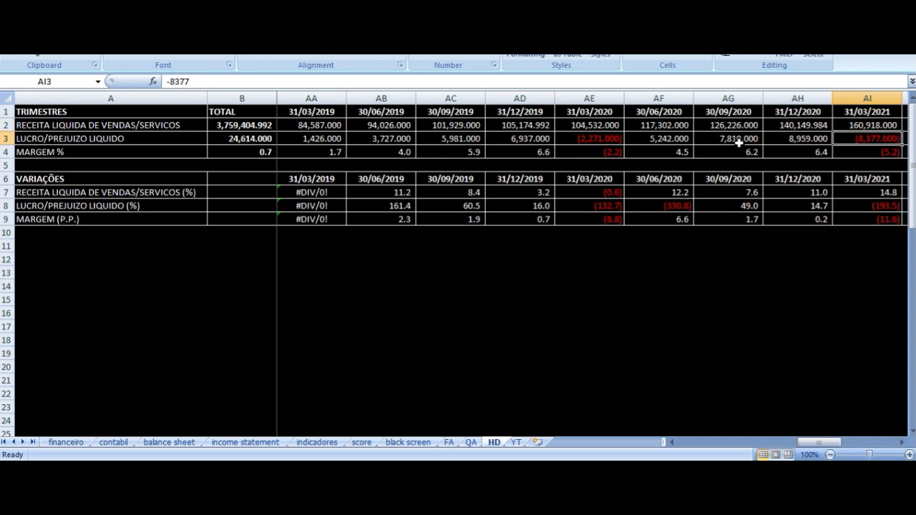
key("Up")
key("Down")
key("Up")
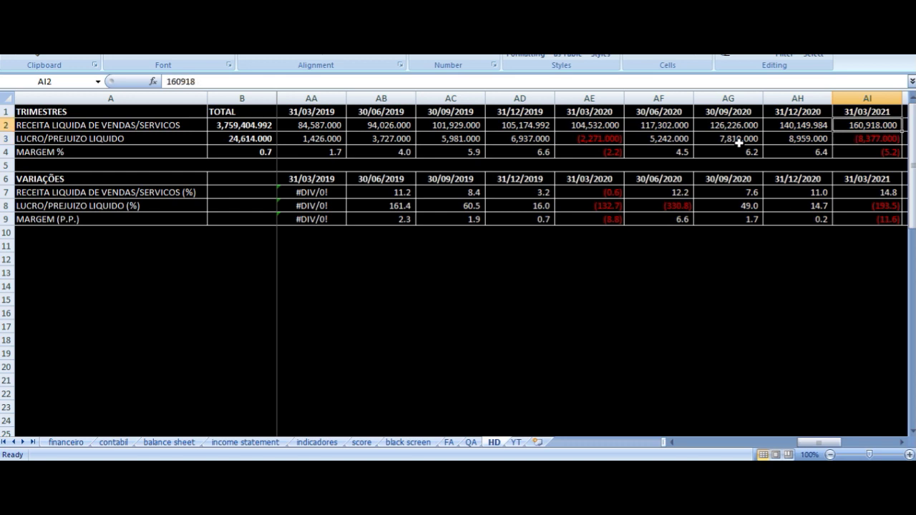
Examine the 30/06/2021 quarter's net revenue in AJ2, its net profit in AJ3 and its date in AJ1
key("Right")
key("Left")
key("Right")
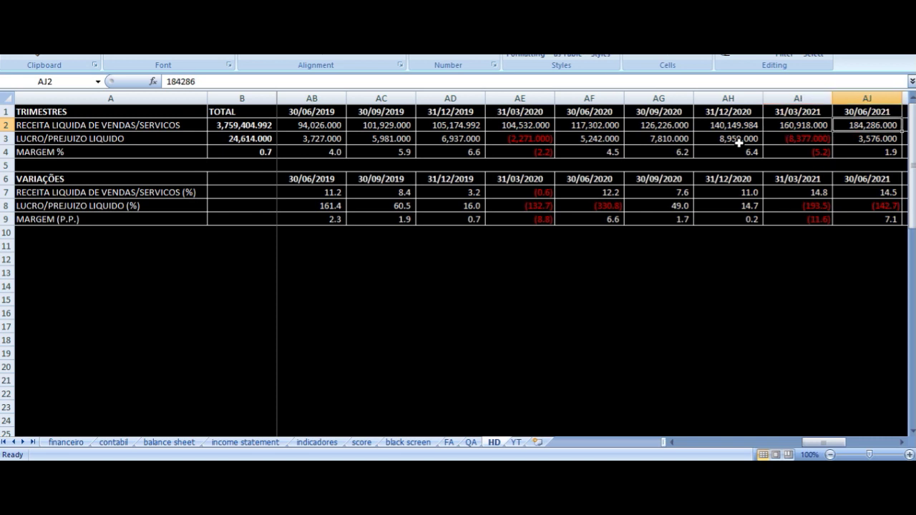
key("Down")
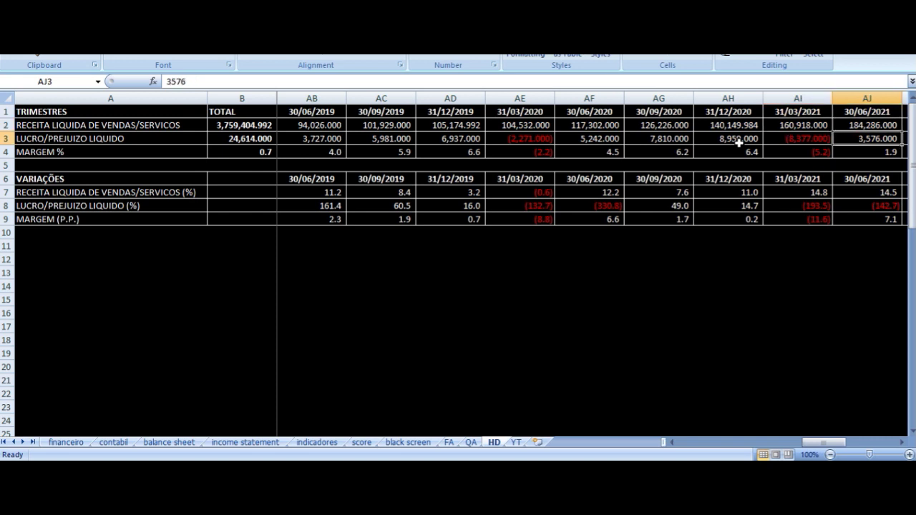
key("Up")
key("Up")
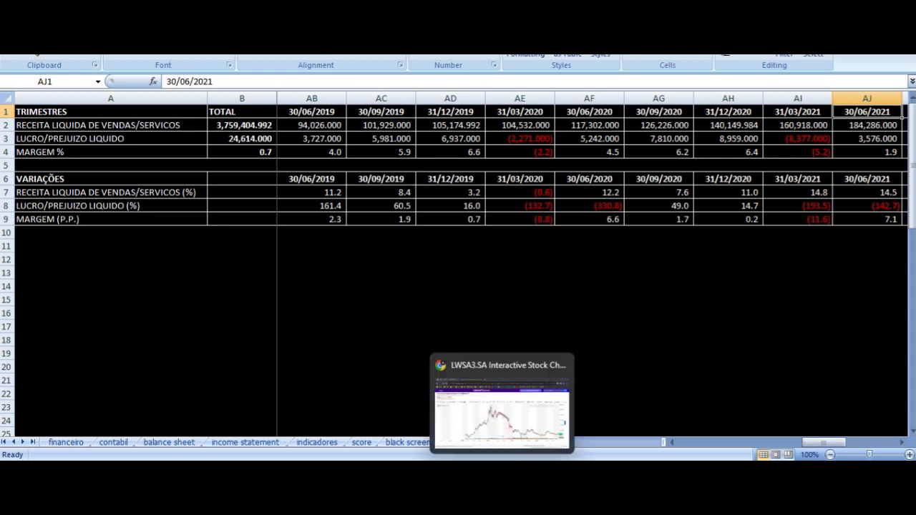
View the LWSA3 price chart in Yahoo Finance again, and return to the HD sheet to examine the 30/09/2021 net revenue
left_click(505, 384)
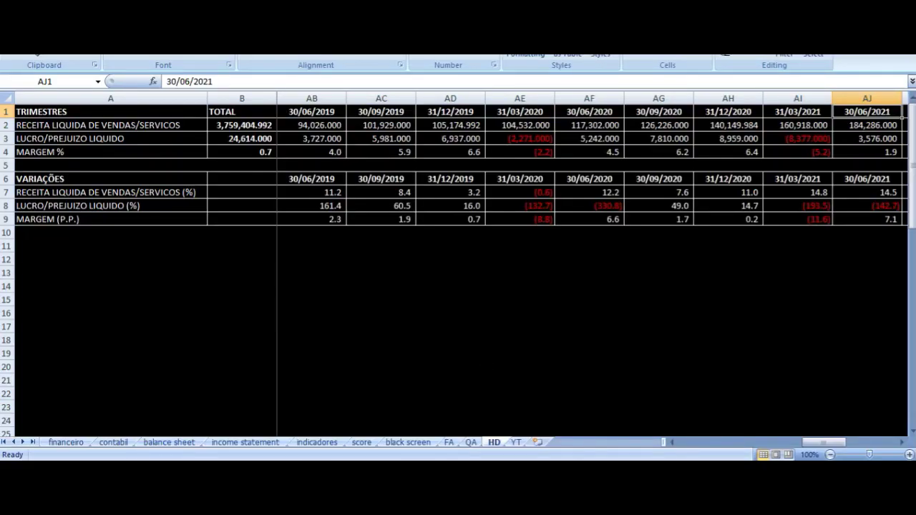
key("Right")
key("Down")
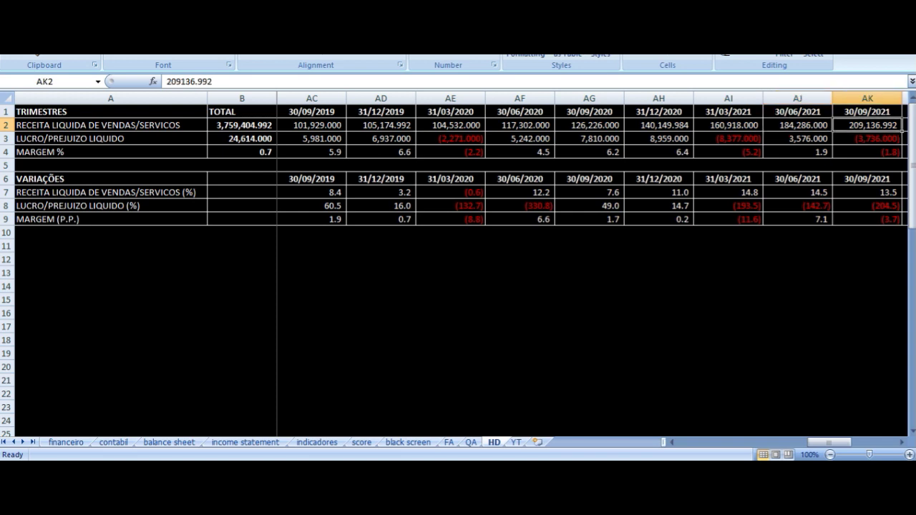
Examine the 31/12/2021 quarter's net revenue in AL2 against the previous quarter, and its LUCRO/PREJUIZO LIQUIDO in AL3
key("Down")
key("Up")
key("Right")
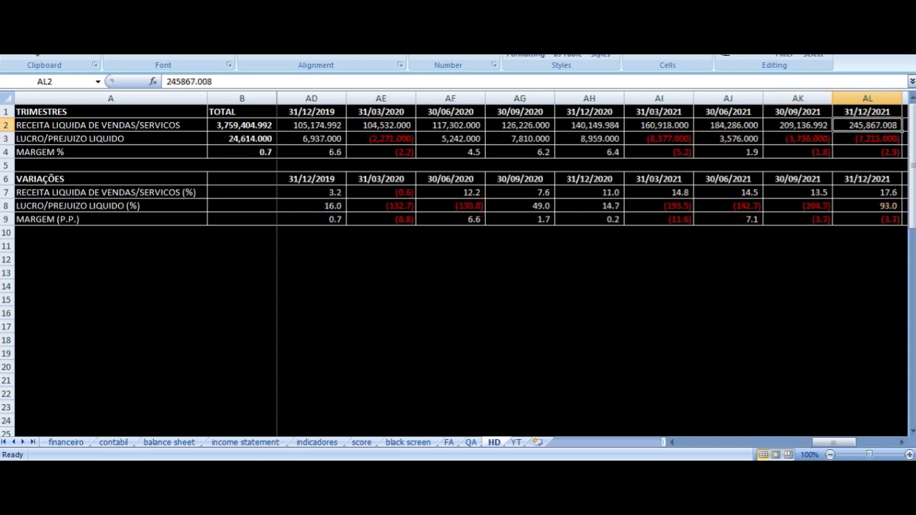
key("Left")
key("Right")
key("Down")
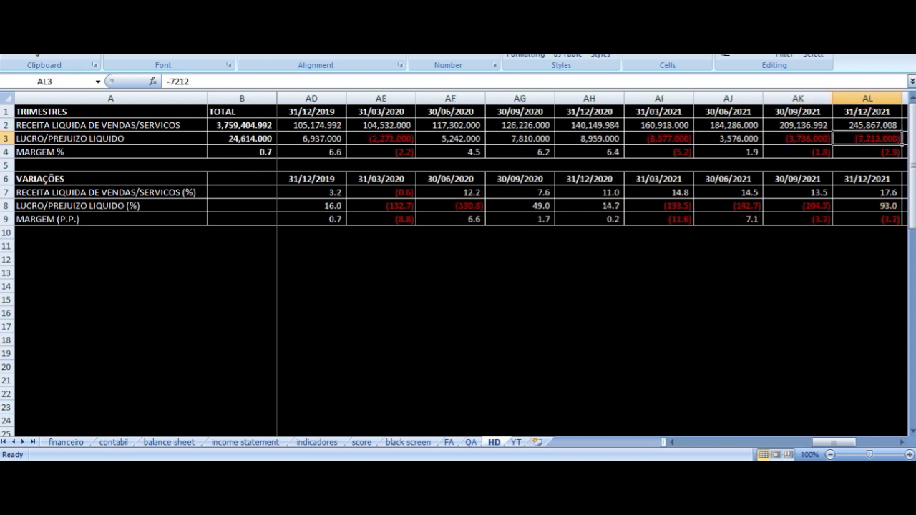
key("Up")
Examine the 31/03/2022 quarter's date in AM1, net revenue in AM2 and net profit in AM3
key("Right")
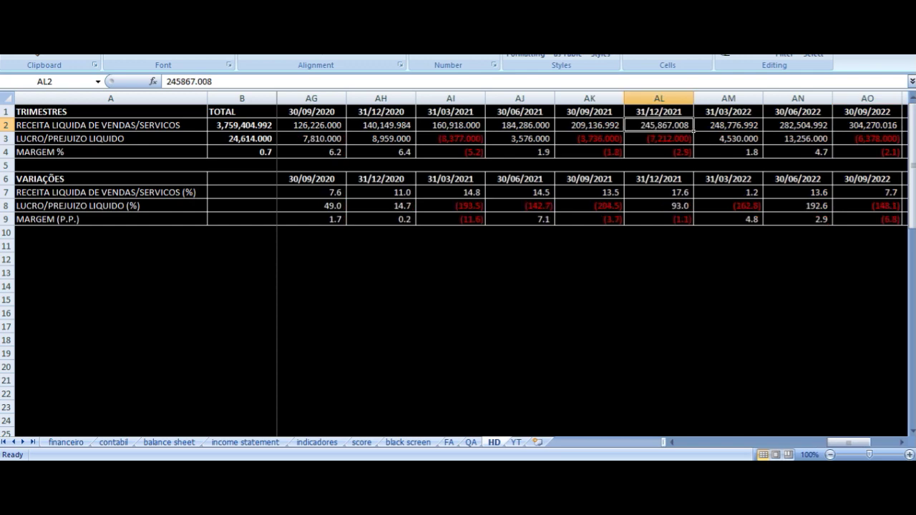
key("Up")
key("Right")
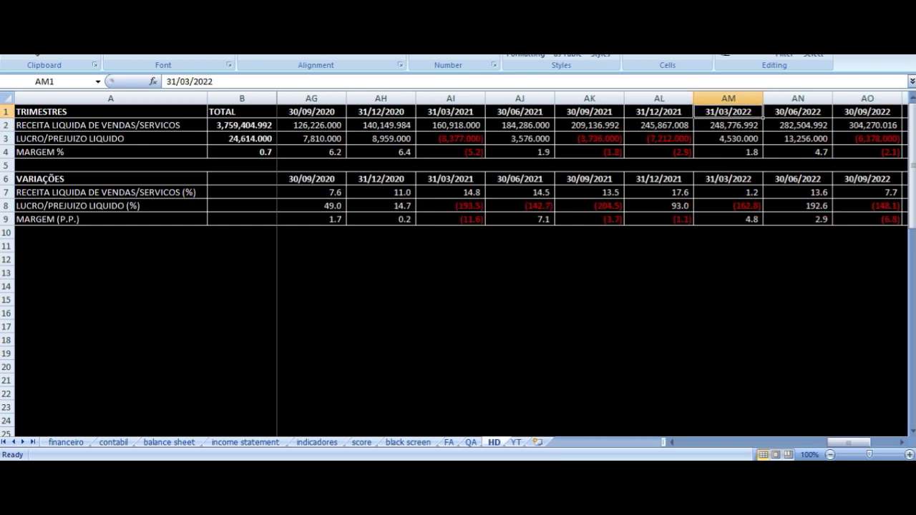
key("Down")
key("Up")
left_click(727, 138)
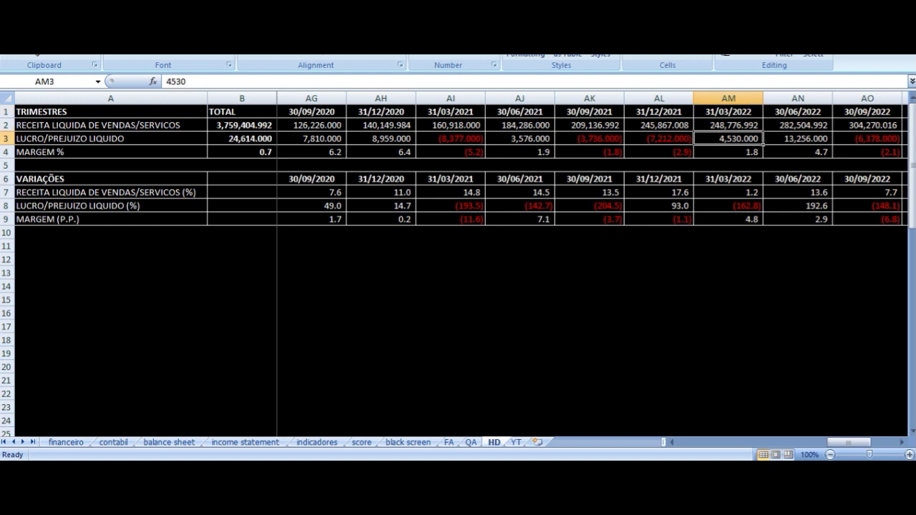
key("Up")
key("Left")
key("Right")
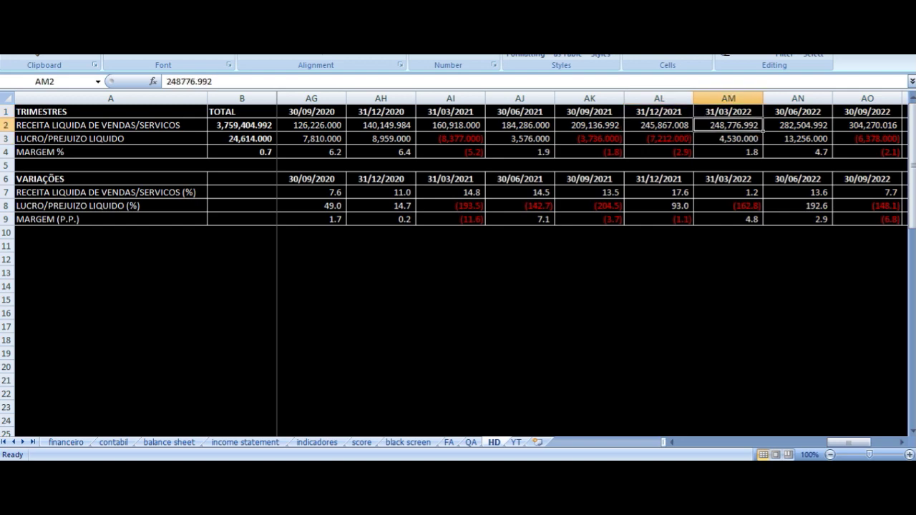
key("Down")
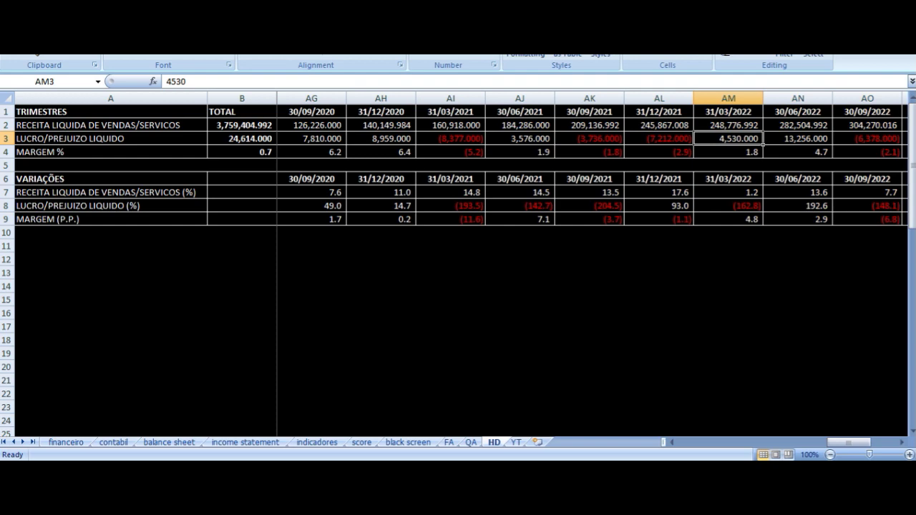
Examine the 30/06/2022 quarter's net revenue in AN2 and net profit in AN3
key("Right")
key("Up")
key("Down")
Go to the SEMESTRES table starting at row 26 and look over its first semester columns
key("Down")
key("Down")
key("Down")
key("Down")
key("Down")
key("Down")
key("Down")
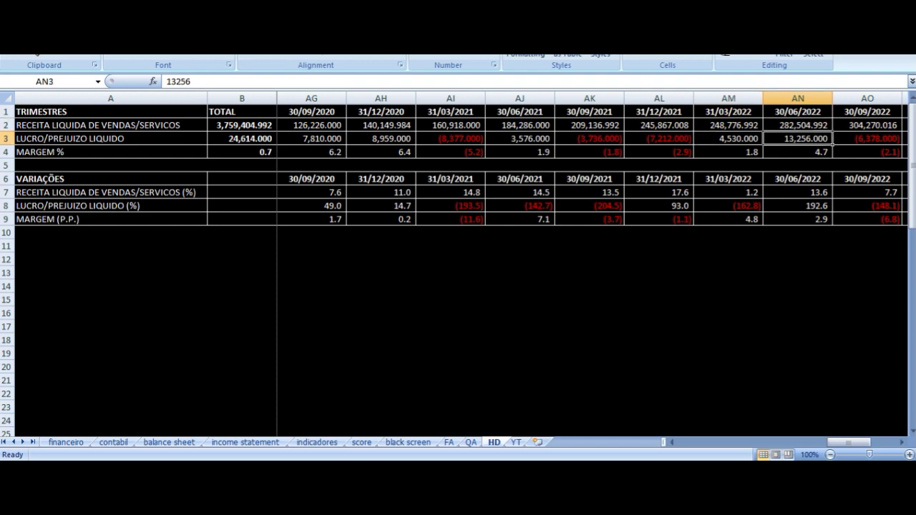
key("Down")
key("Down")
key("Down")
key("Down")
key("ctrl+Left")
key("Right")
key("Right")
key("Right")
key("ctrl+Down")
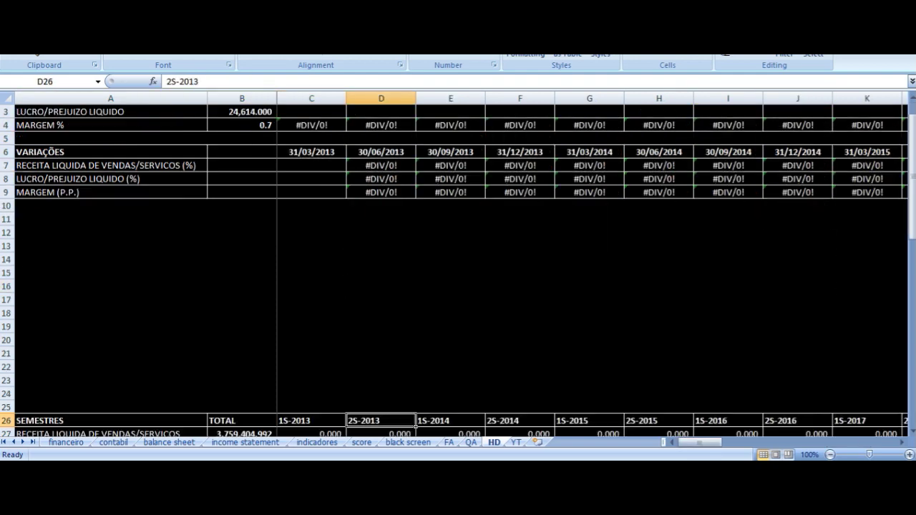
key("Down")
key("Down")
key("Down")
key("Up")
key("Up")
key("Up")
Find the 2021 semesters in the SEMESTRES table and compare the 1S-2021 and 2S-2021 columns
key("ctrl+Right")
key("Left")
key("Left")
key("Left")
key("Left")
key("Left")
key("Right")
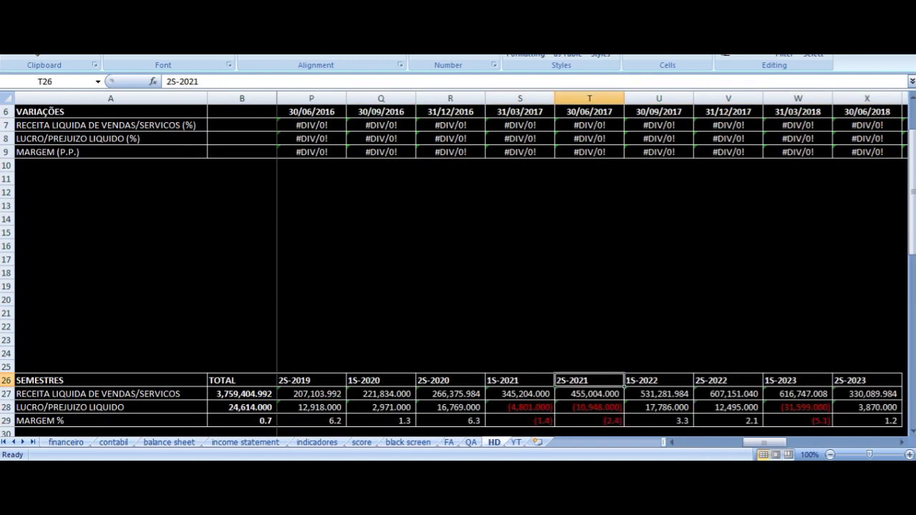
key("Left")
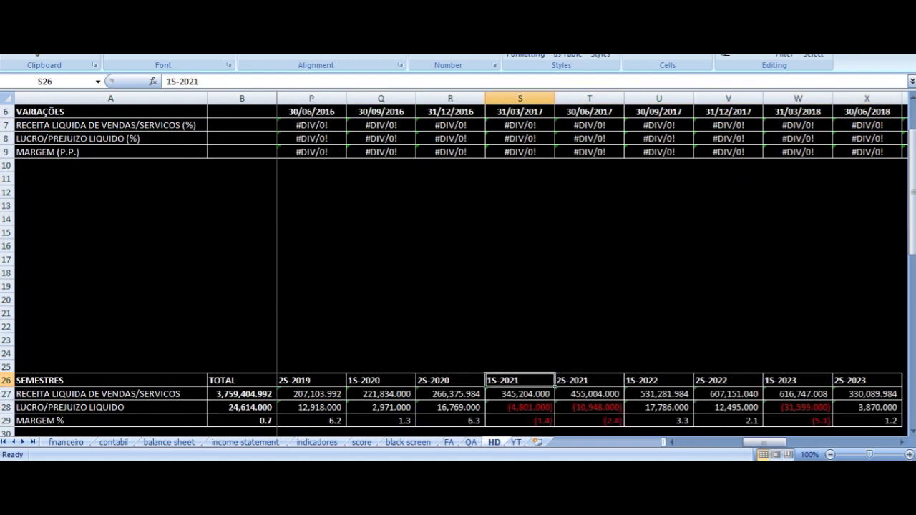
key("Right")
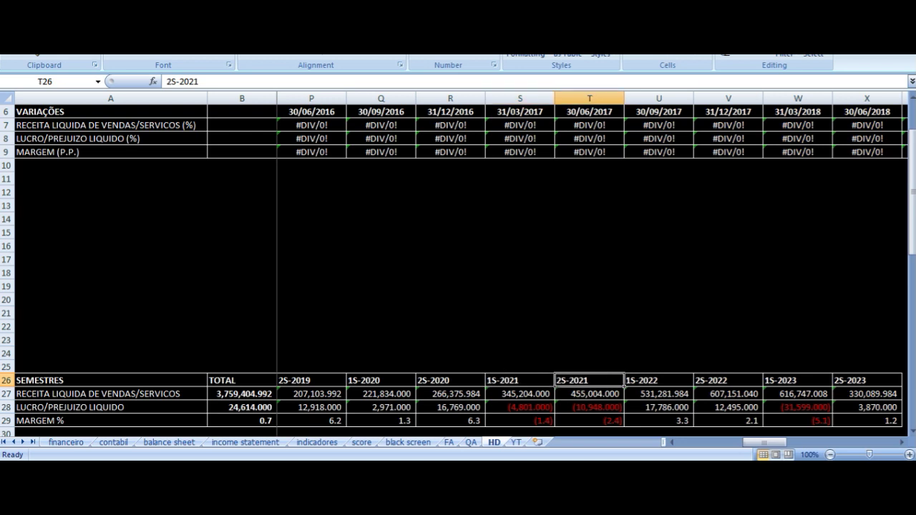
Examine the 1S-2022 semester's net revenue in U27 and net profit in U28
key("Right")
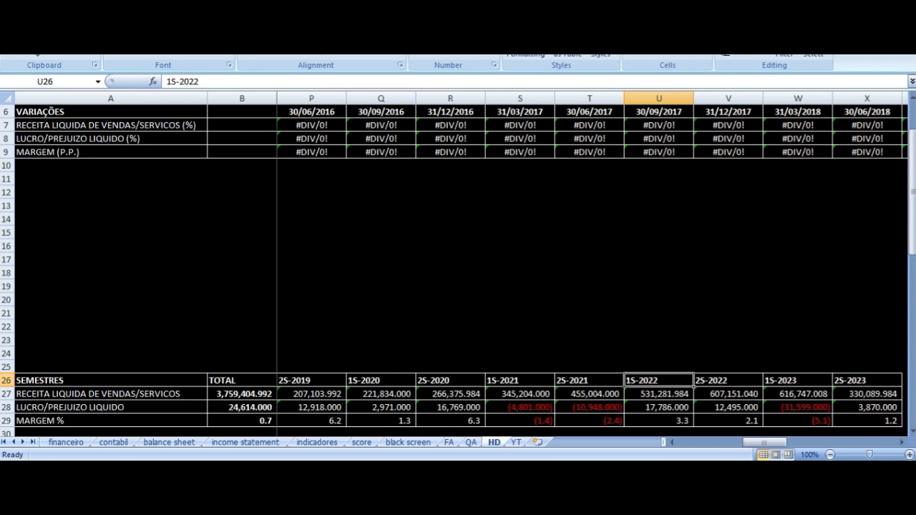
key("Down")
key("Down")
Examine the 2S-2022 semester's net revenue in V27 and LUCRO/PREJUIZO LIQUIDO in V28
key("Right")
key("Up")
key("Up")
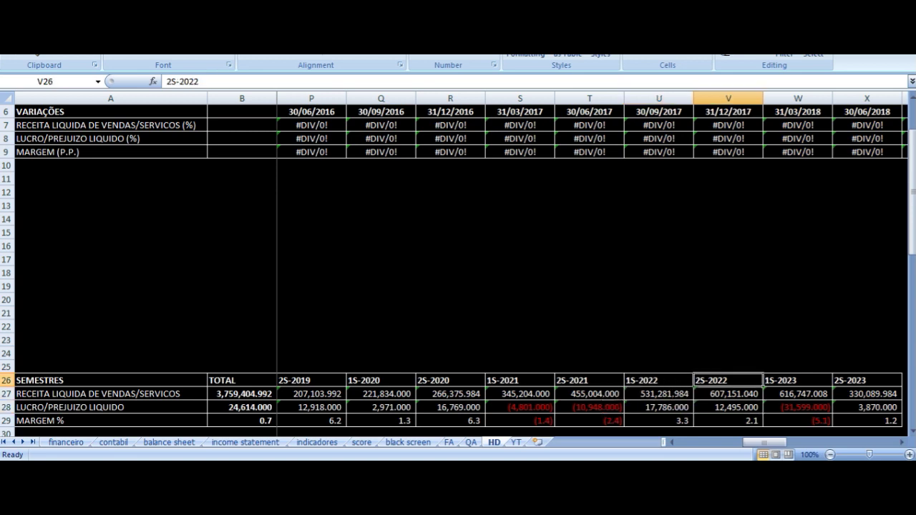
key("Down")
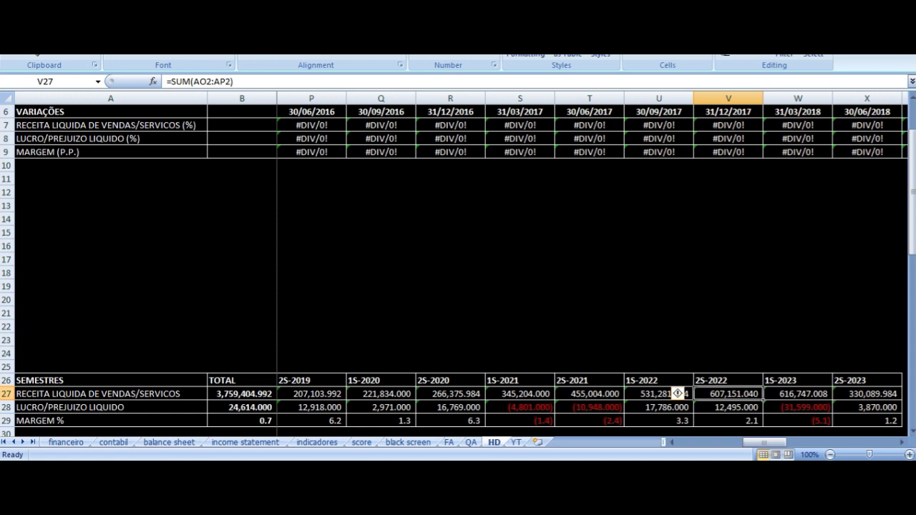
key("Down")
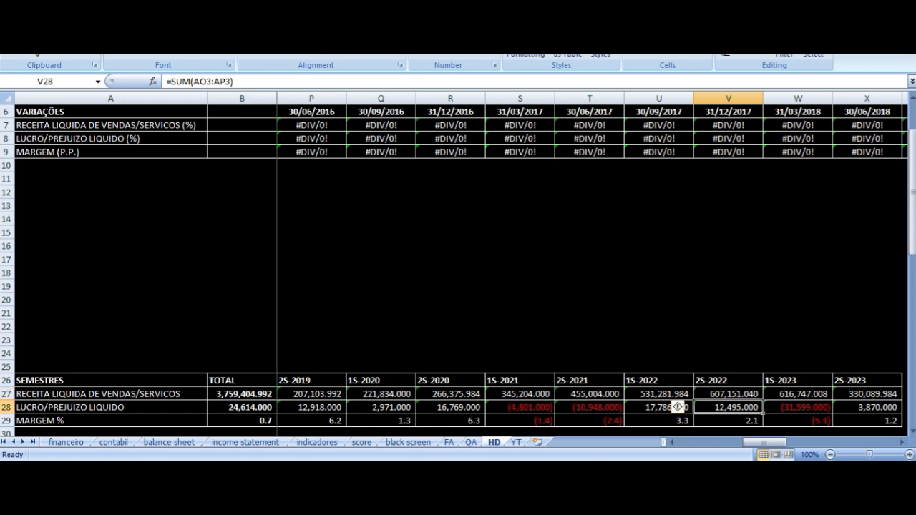
key("Up")
key("Up")
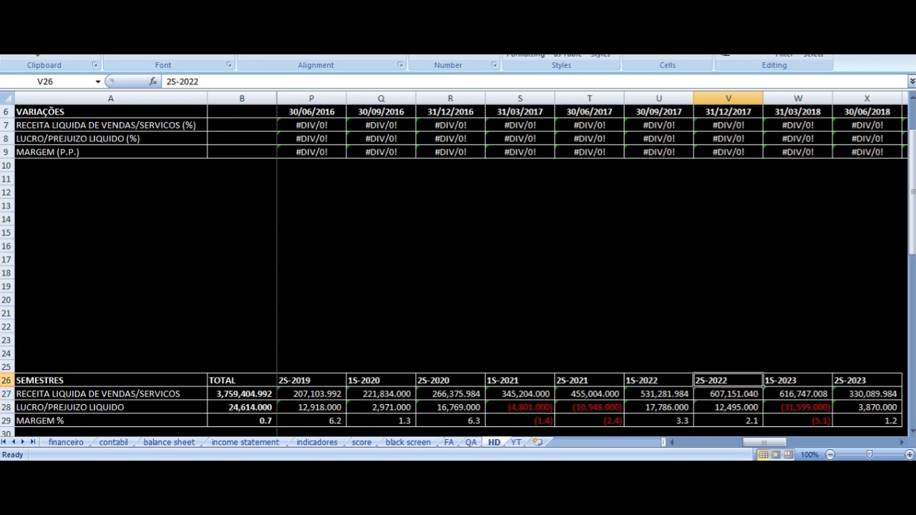
Examine the 1S-2023 semester's net revenue in W27 and net result in W28
key("Right")
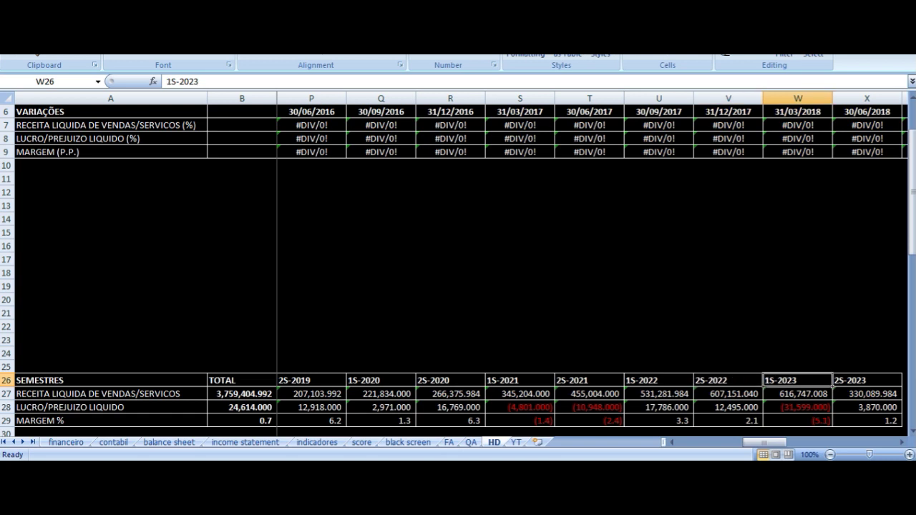
key("Down")
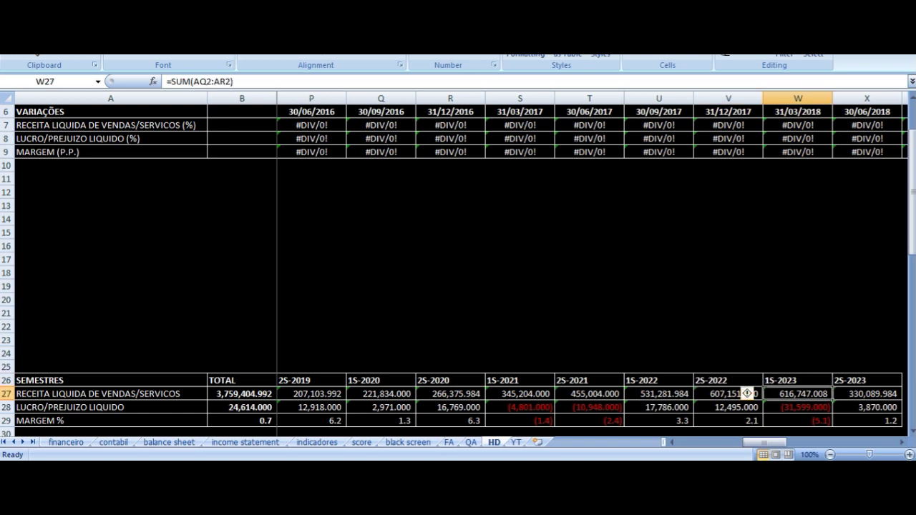
key("Down")
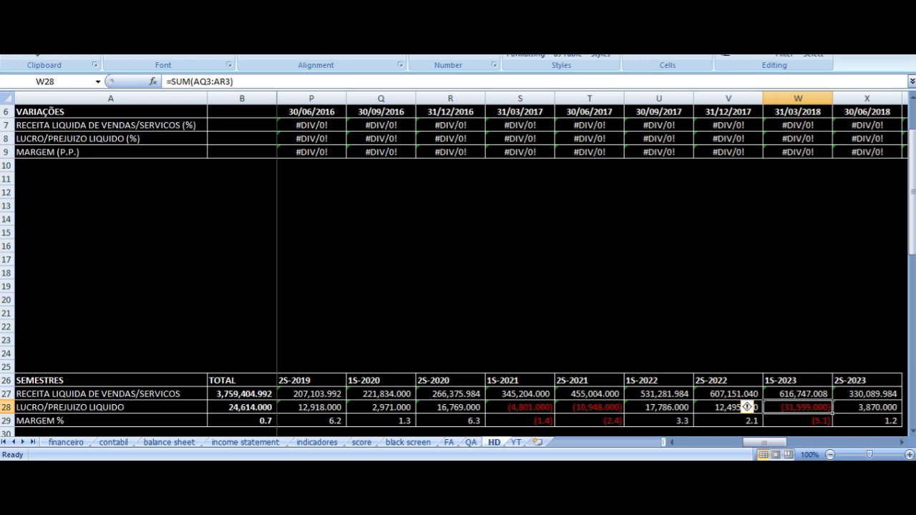
key("Up")
Examine the 2S-2023 revenue, profit and margin in column X, and the semester VARIAÇÕES table below
key("Right")
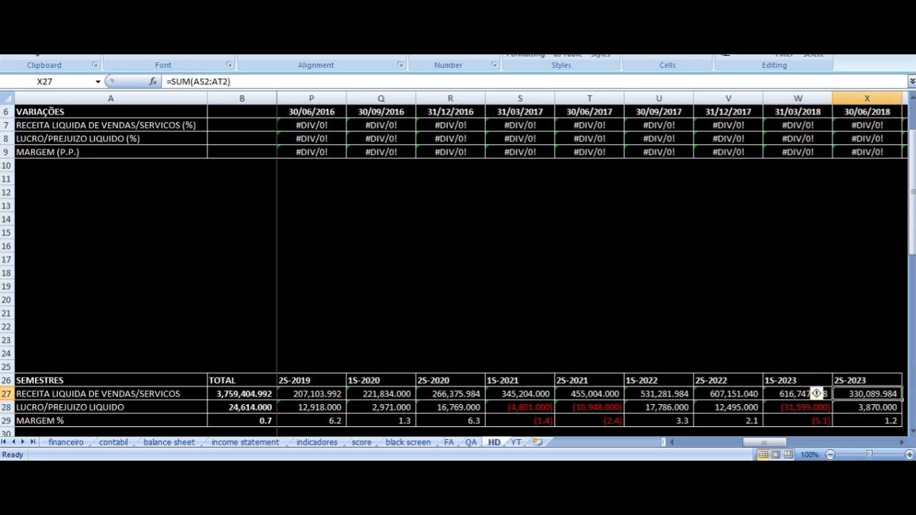
key("Down")
key("Down")
key("Down")
key("Down")
key("Down")
key("Down")
key("Down")
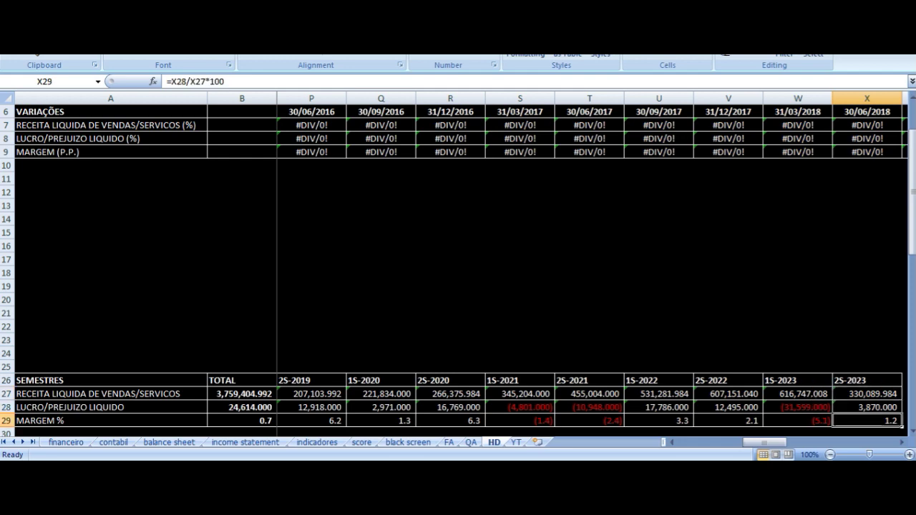
key("Down")
key("Down")
key("Down")
key("Down")
key("Down")
key("Down")
key("Down")
key("Down")
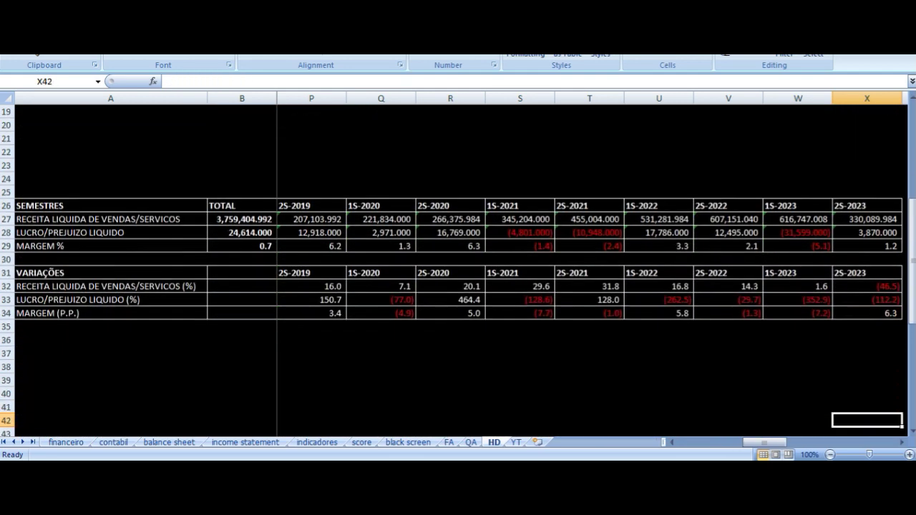
key("Up")
key("Up")
key("Up")
key("Up")
key("Up")
key("Up")
key("Up")
key("Up")
key("Up")
key("Up")
key("Up")
key("Up")
key("Up")
key("Up")
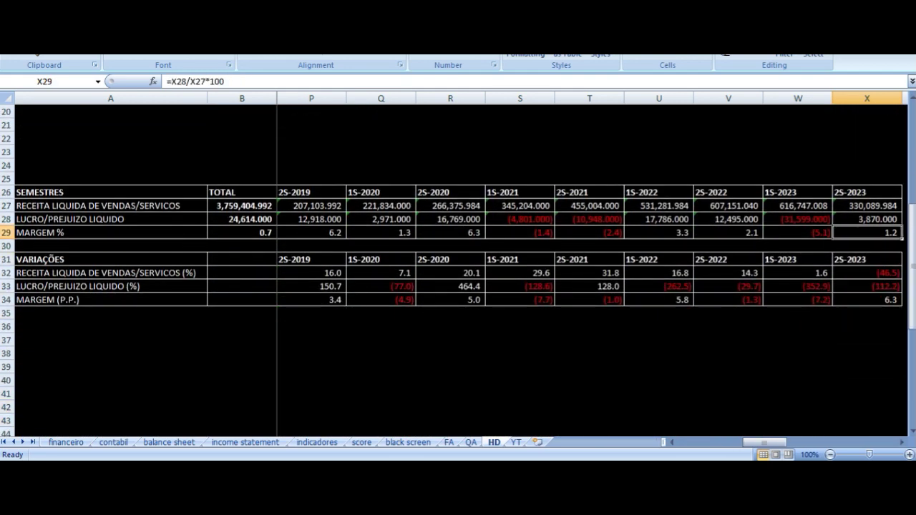
Compare the 1S-2023 net result in W28 with the 2S-2023 net revenue and net profit in X27 and X28
key("Left")
key("Up")
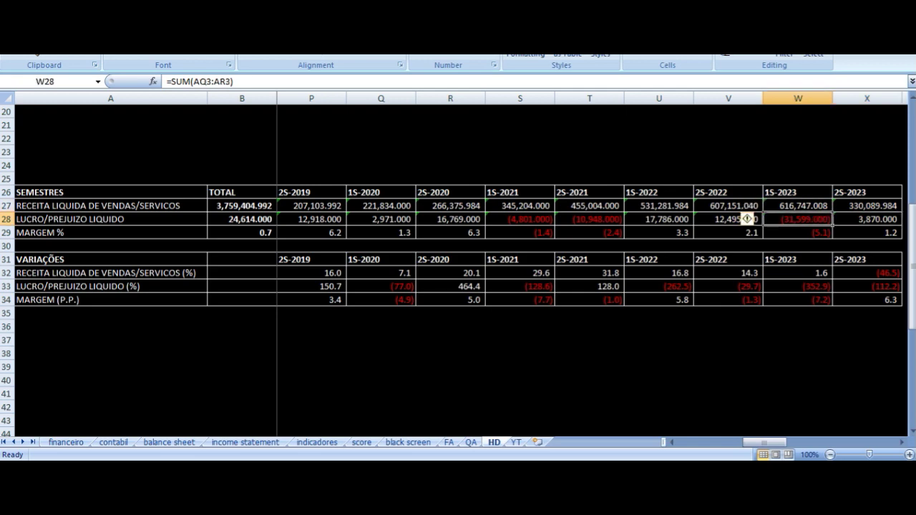
key("Right")
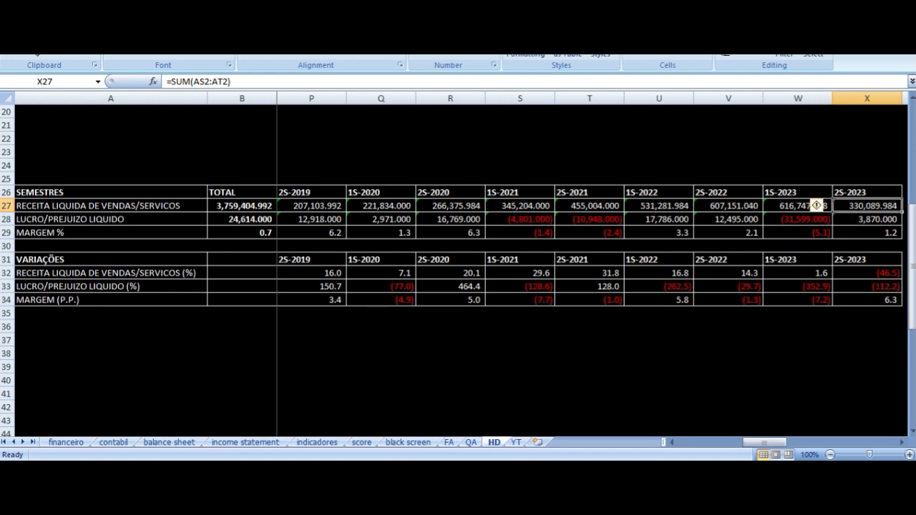
key("Down")
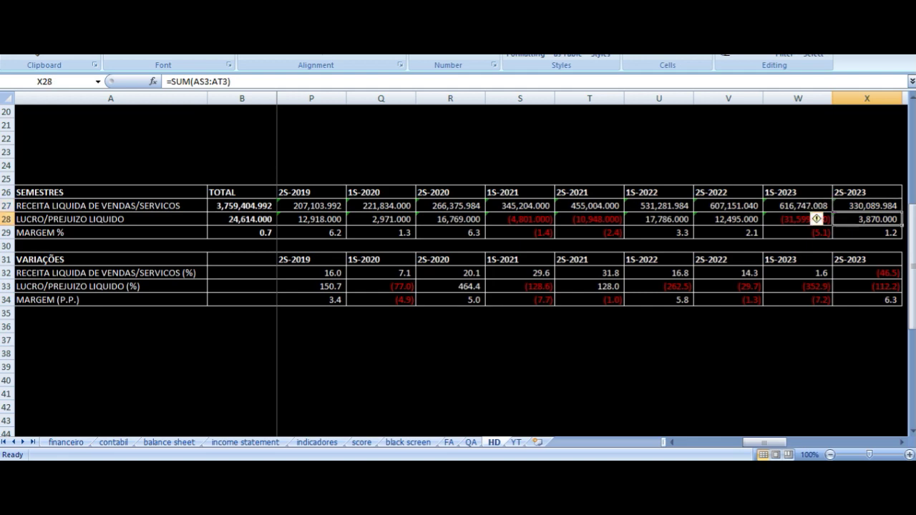
key("Down")
key("Down")
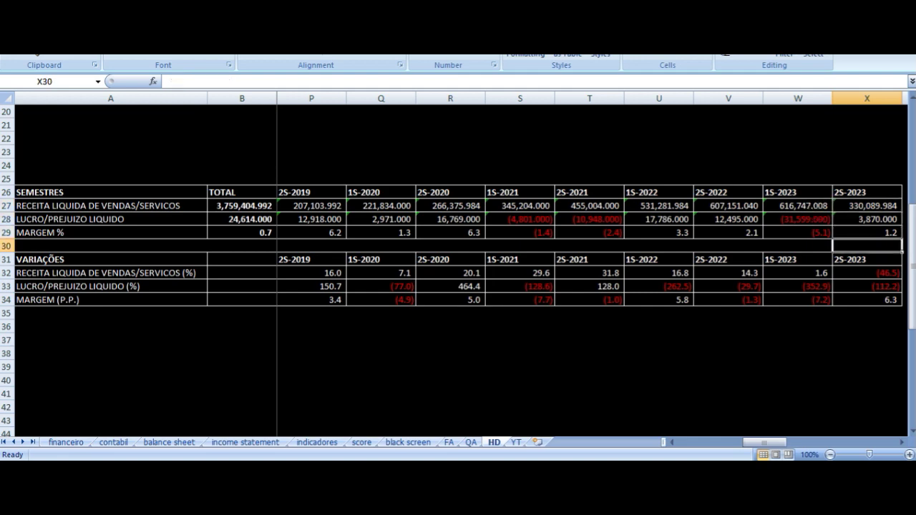
Go to the ANOS table and bring its latest years into view, selecting the 2023 net revenue in M51
scroll(564, 185, "down", 7)
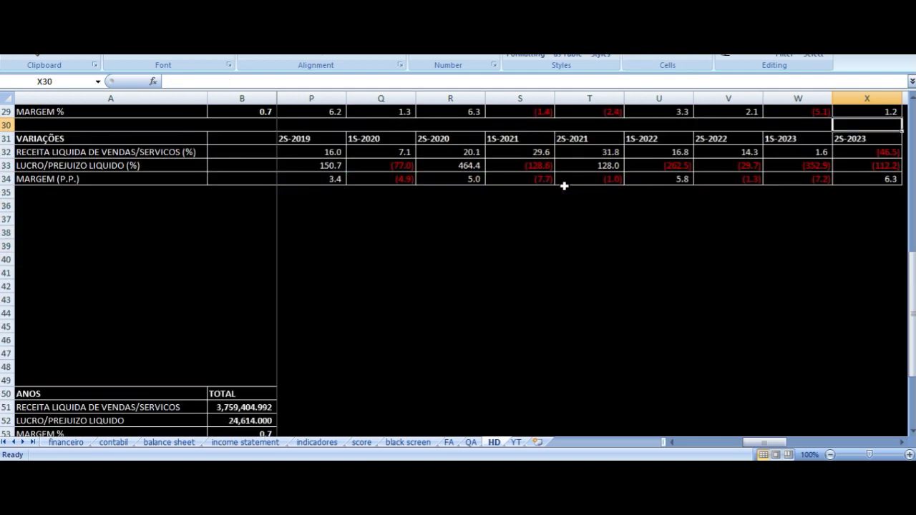
left_click(256, 203)
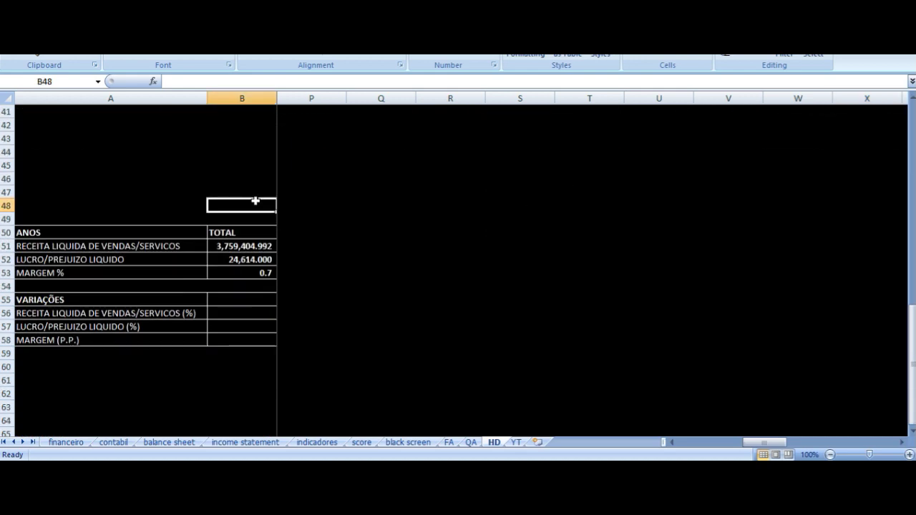
key("Right")
key("Right")
key("Down")
key("Down")
key("ctrl+Right")
key("Down")
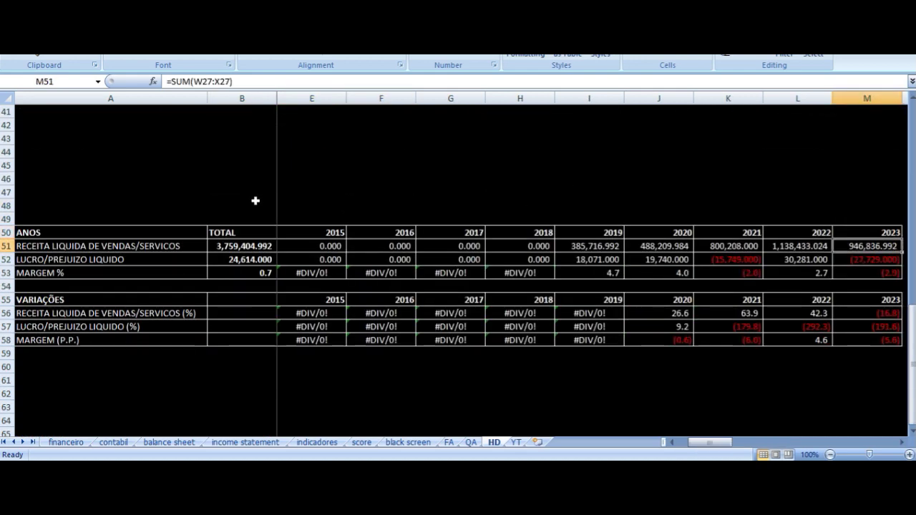
Compare the annual net revenue in row 51 from 2019 to 2022
key("Left")
key("Left")
key("Left")
key("Left")
key("Left")
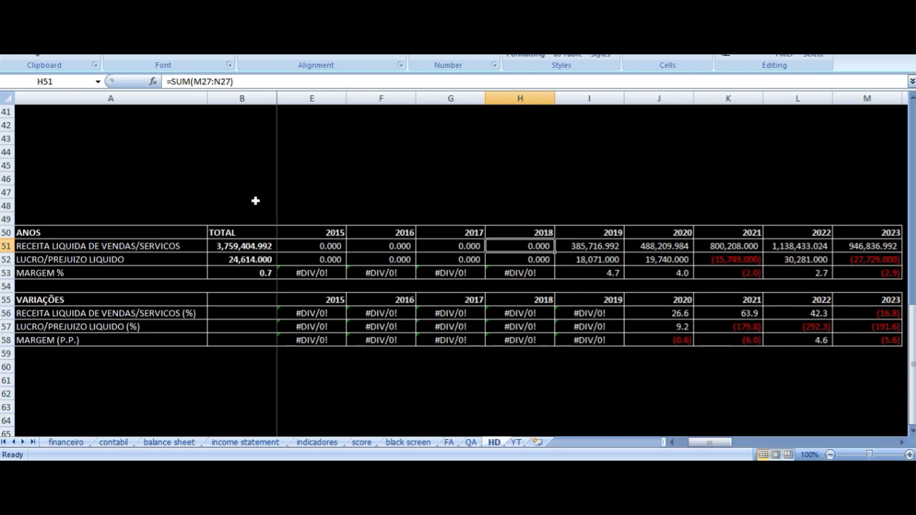
key("Right")
key("Right")
key("Right")
key("Right")
key("Left")
key("Right")
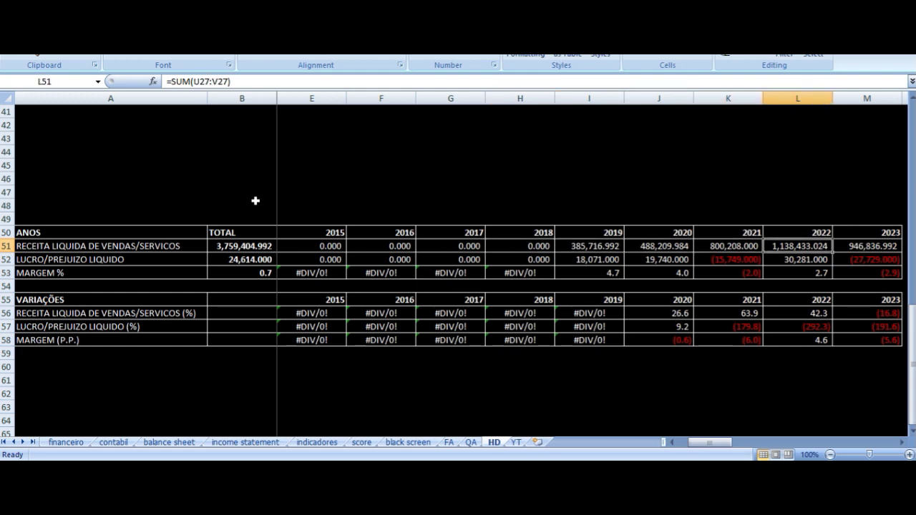
Compare the annual LUCRO/PREJUIZO LIQUIDO in row 52 from 2020 to 2023
key("Left")
key("Left")
key("Down")
key("Right")
key("Right")
key("Left")
key("Right")
key("Right")
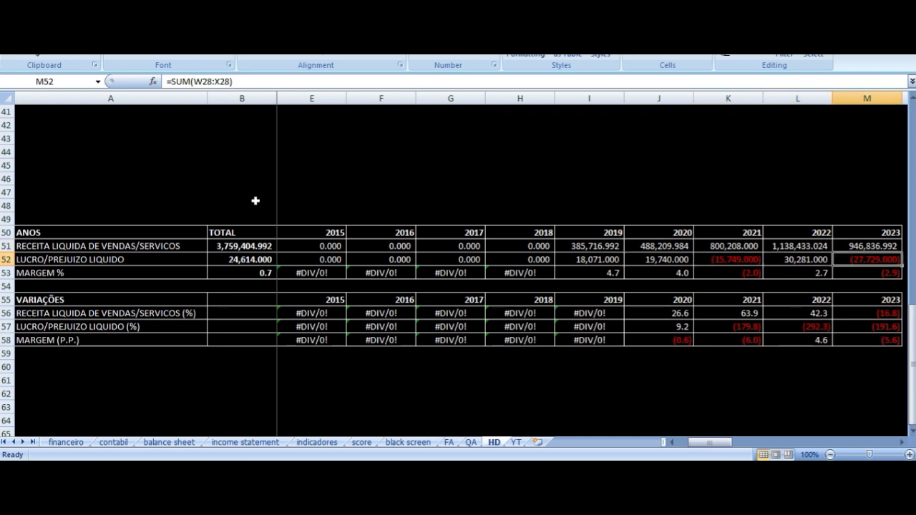
Switch to the YT sheet and view the 12-month results, per-share figures and valuation indicators, returning to the 3T23 summary
left_click(519, 444)
scroll(406, 221, "down", 3)
scroll(406, 221, "down", 2)
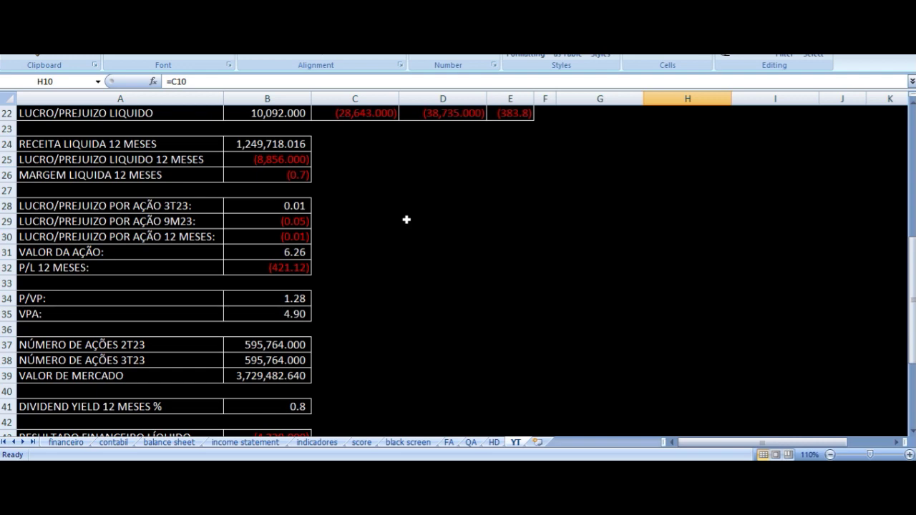
scroll(406, 221, "up", 7)
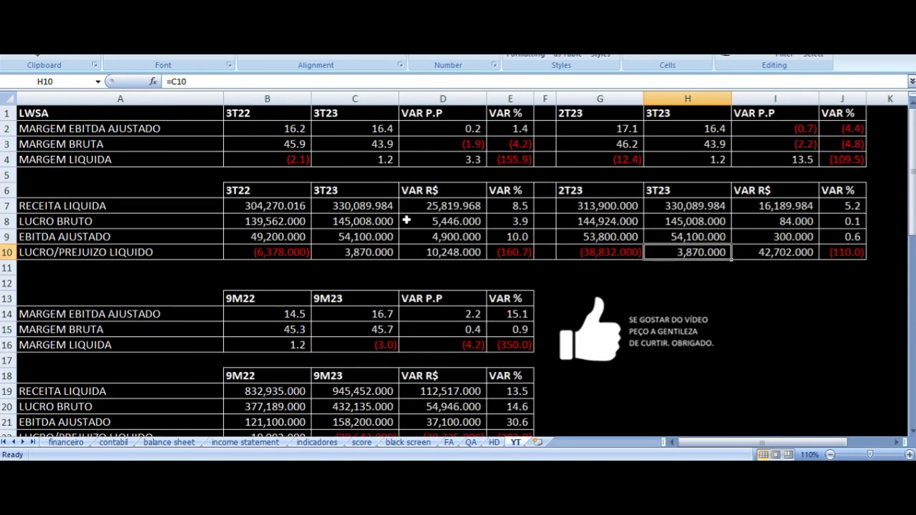